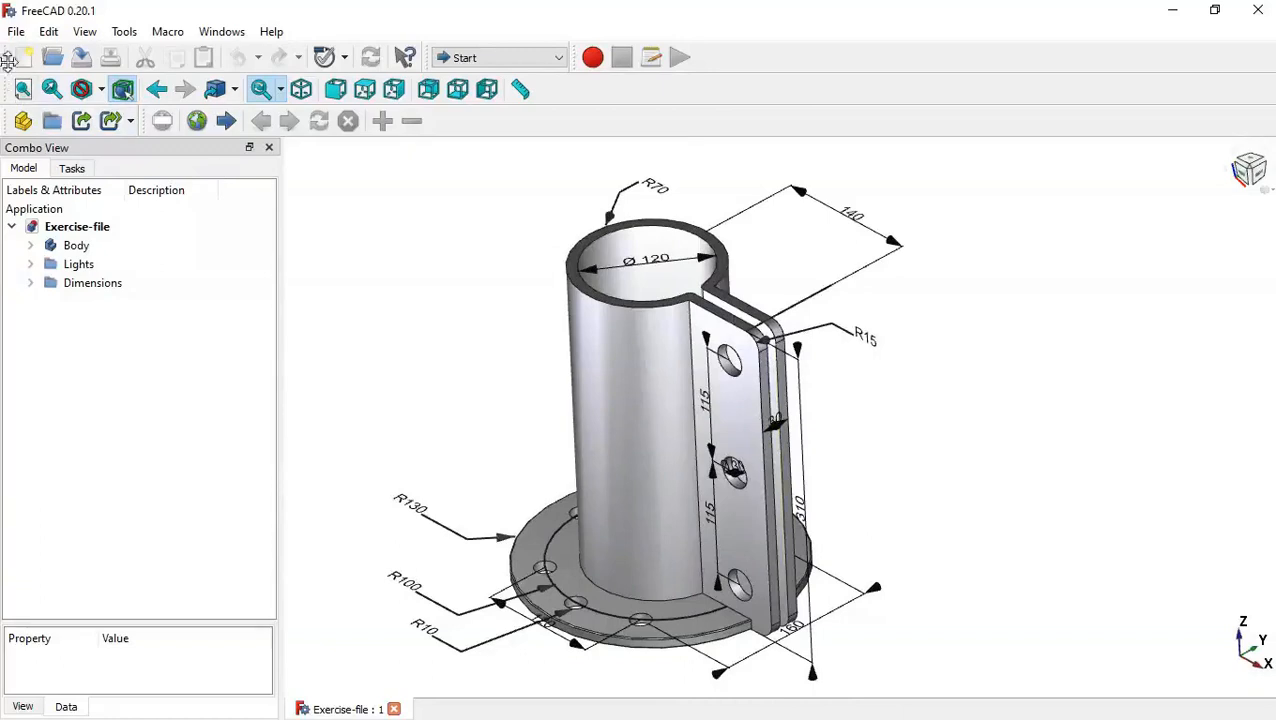
Create a new document and switch to the Part Design workbench.
left_click(23, 57)
left_click(521, 62)
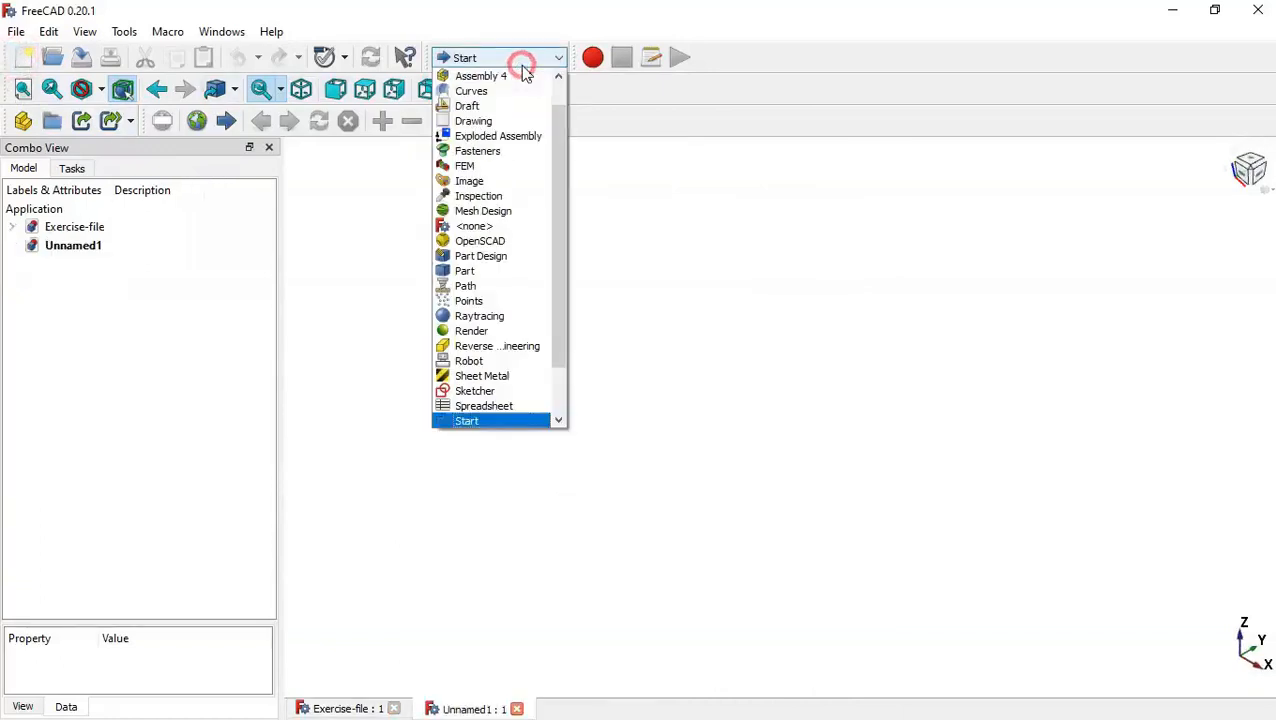
left_click(527, 258)
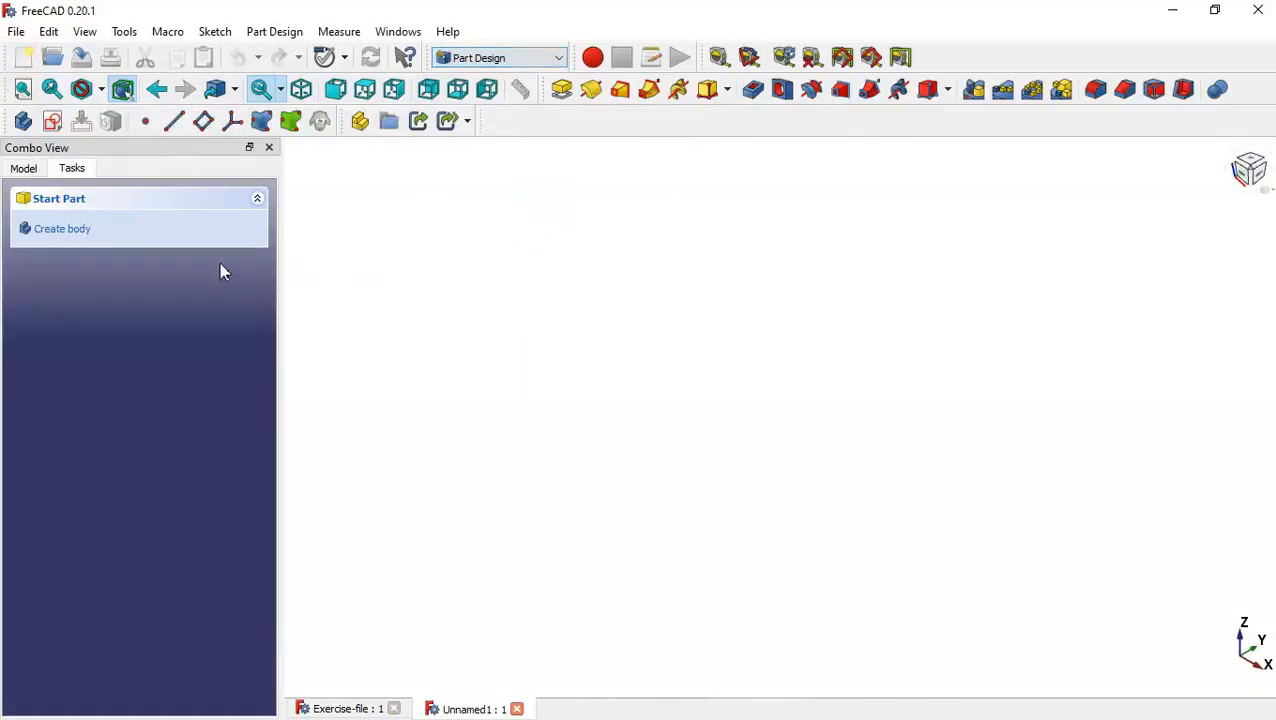
Create a body and start a sketch on its XY plane.
left_click(114, 228)
left_click(114, 229)
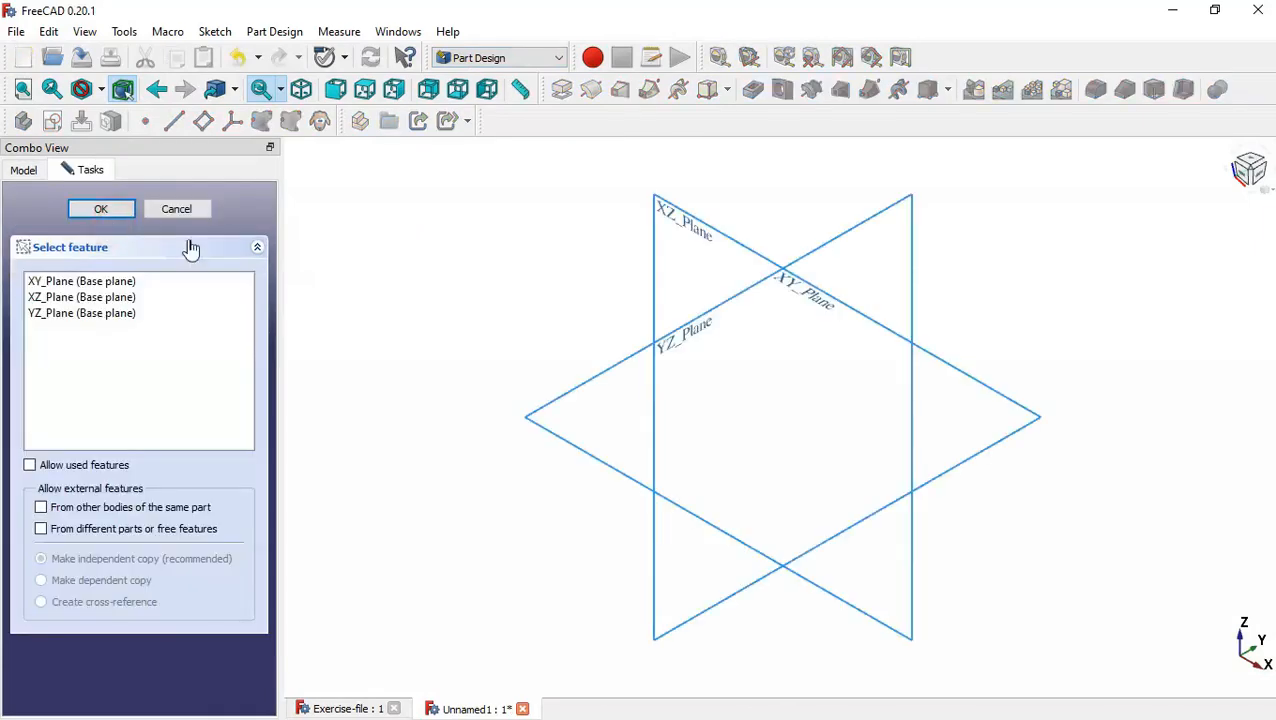
left_click(812, 299)
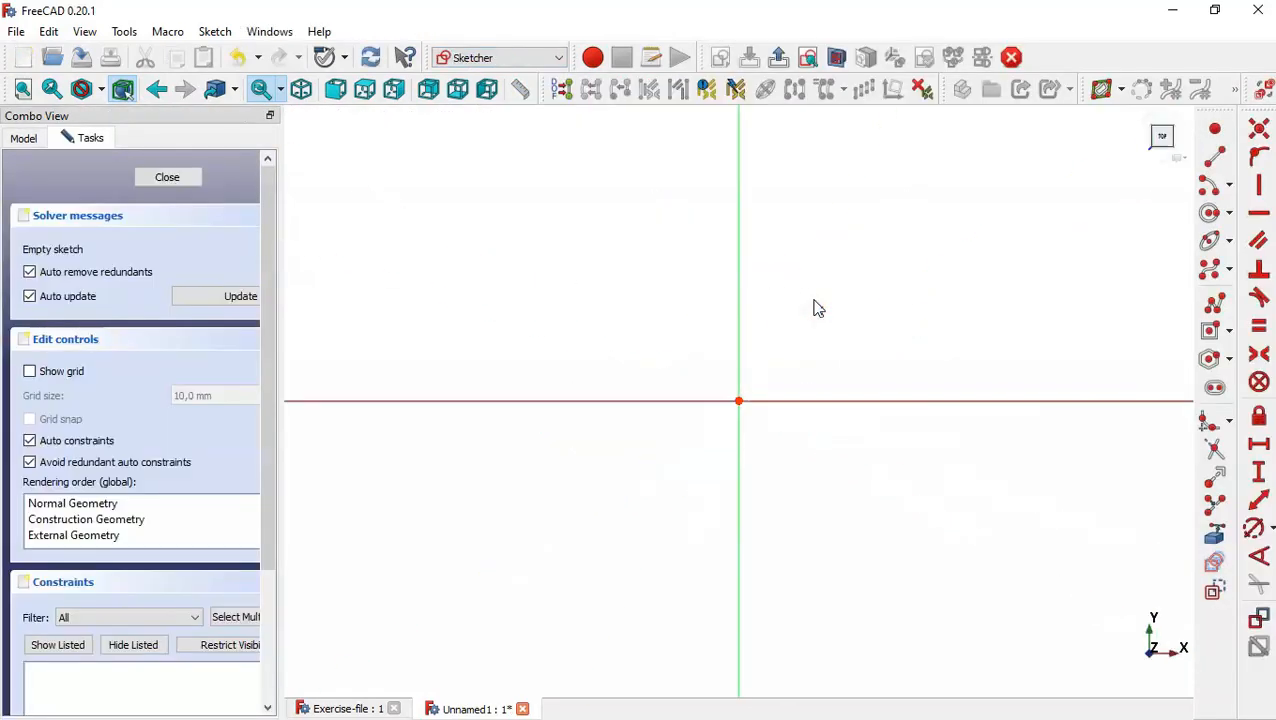
Sketch a circle about 38 mm in diameter centred on the origin.
left_click(1211, 214)
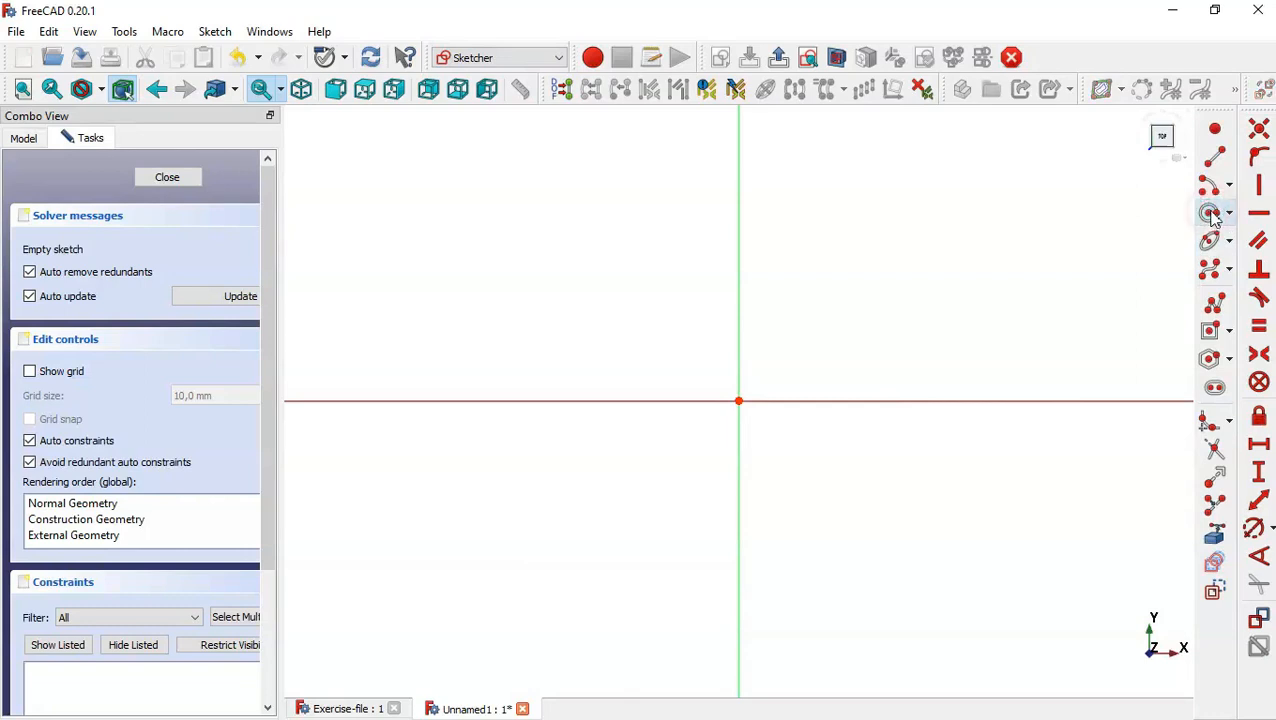
left_click(738, 401)
left_click(941, 479)
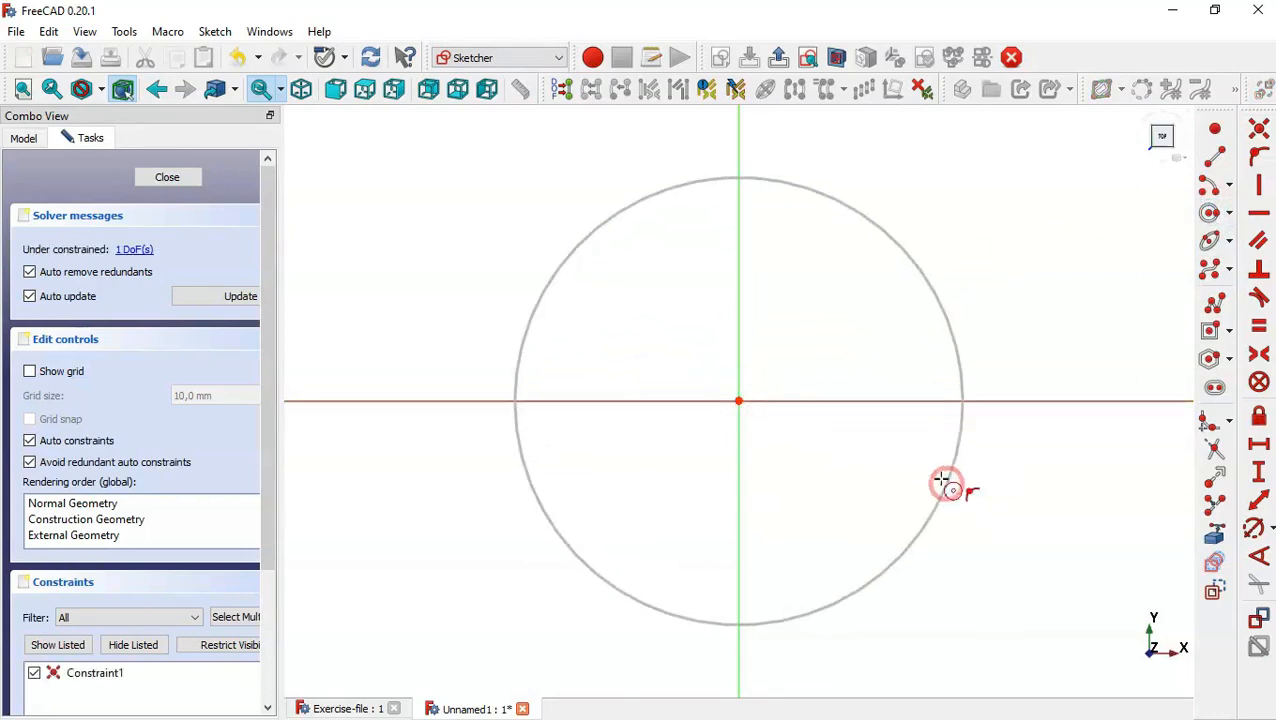
key("Escape")
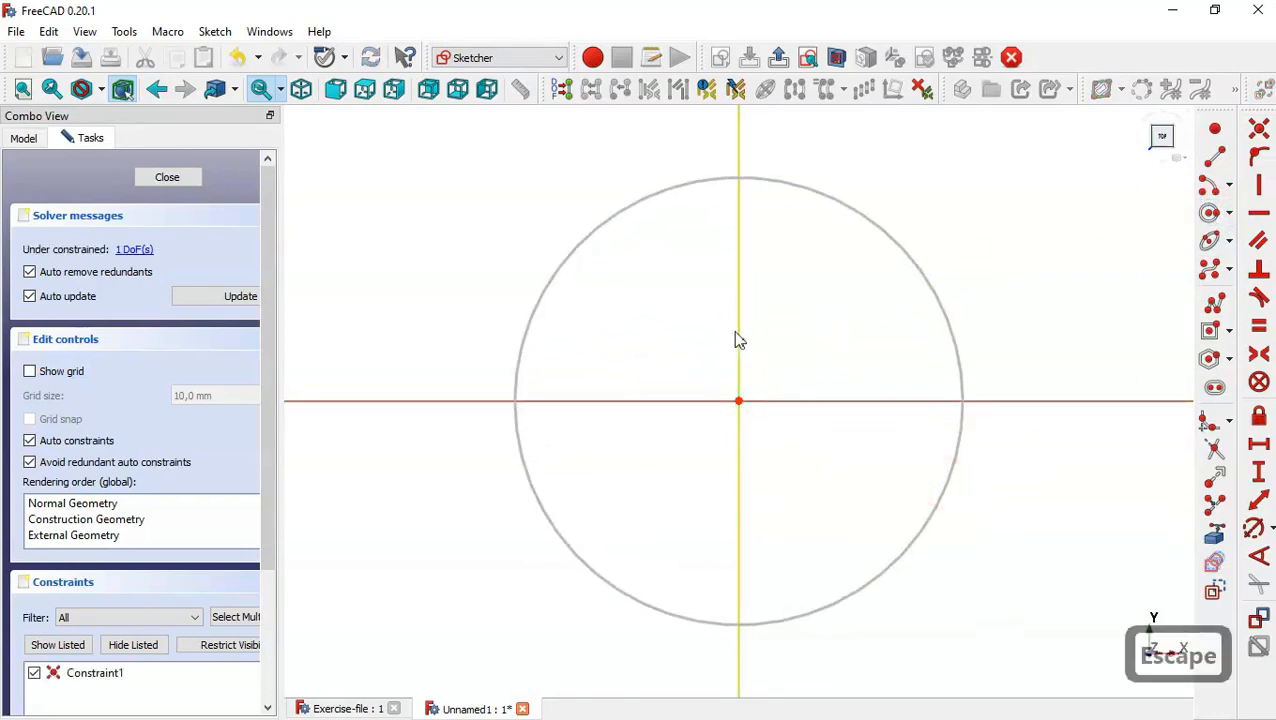
Check the base flange radius in the Exercise-file model, constrain the circle's diameter to 130*2 mm and close the sketch.
left_click(338, 706)
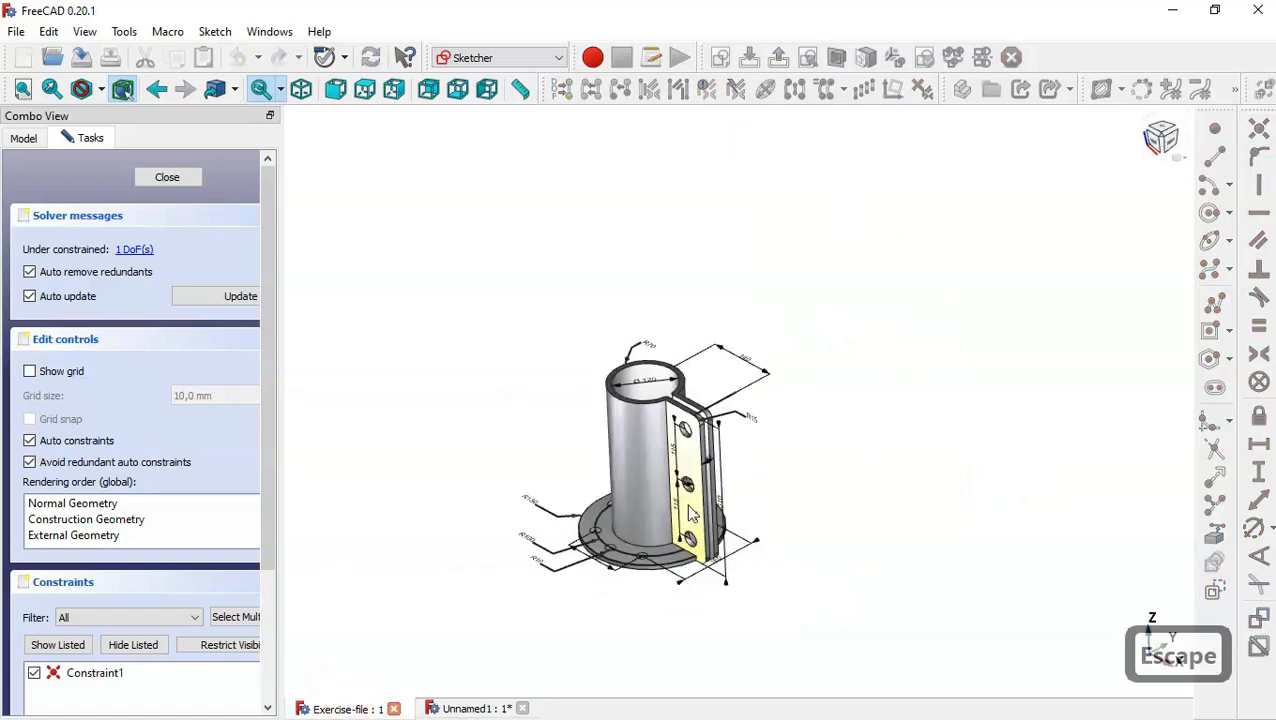
scroll(590, 515, "up", 5)
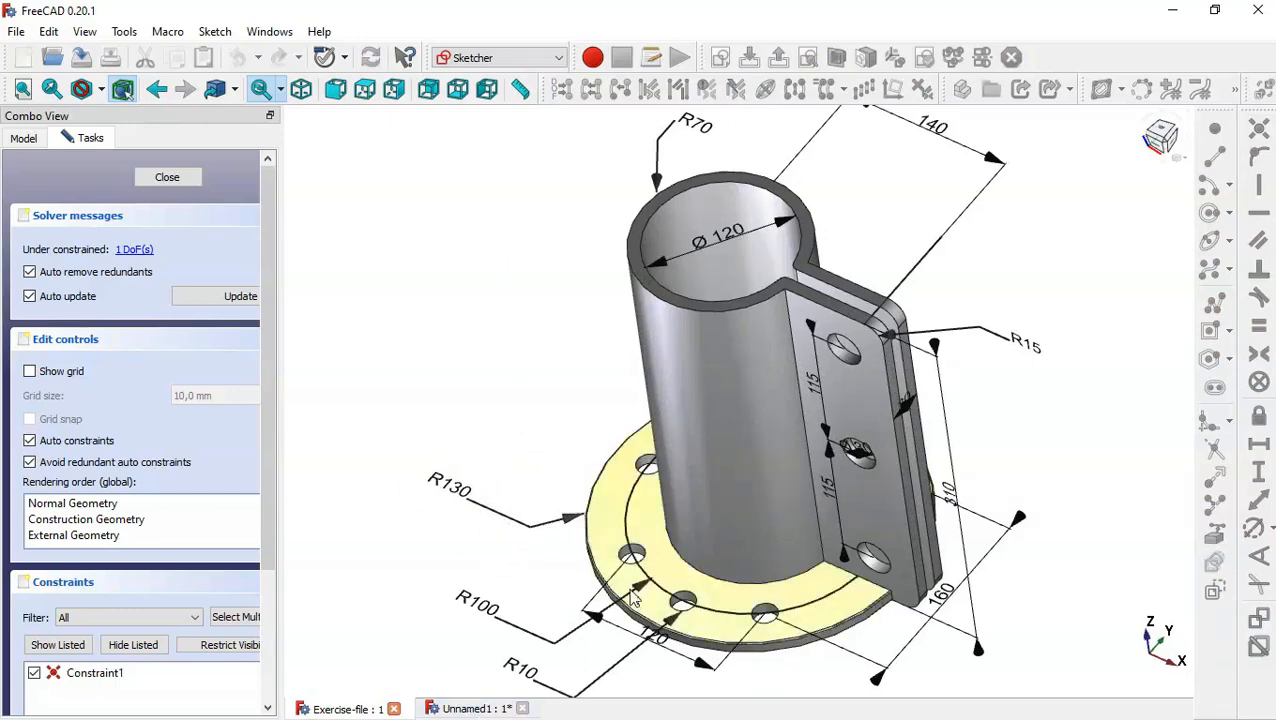
middle_click_drag(637, 622, 633, 588)
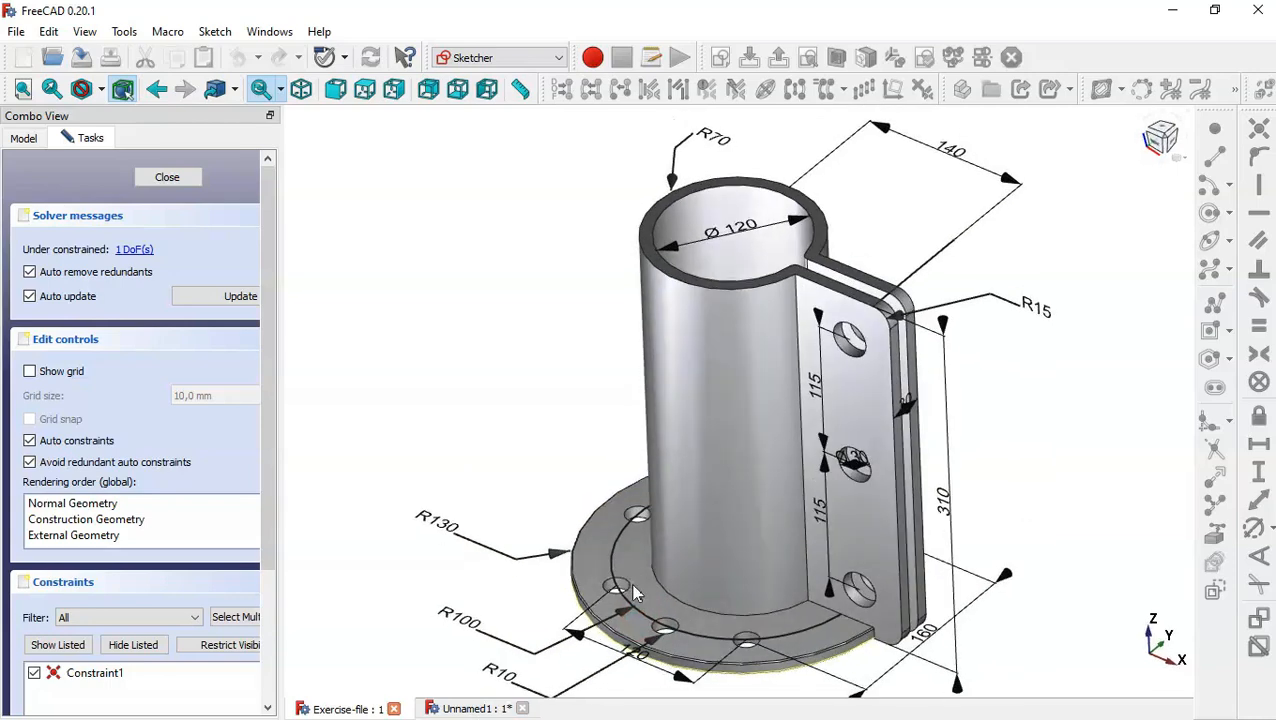
left_click(465, 709)
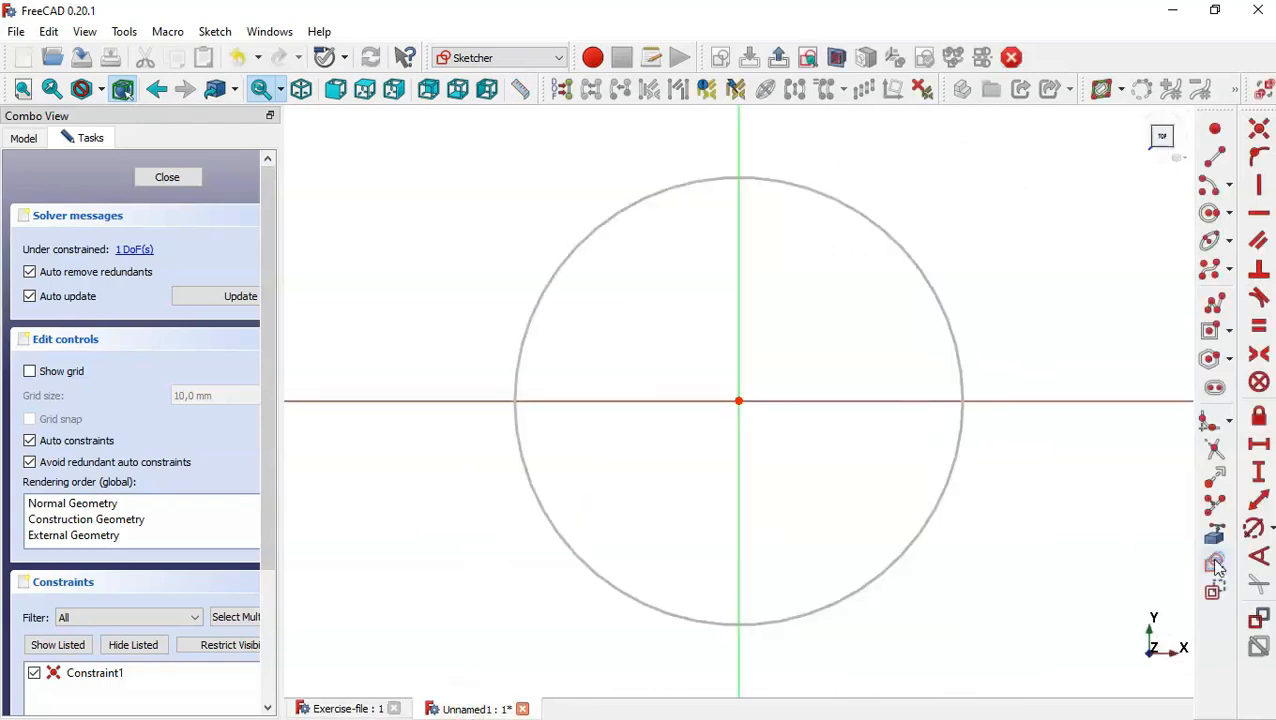
left_click(1255, 530)
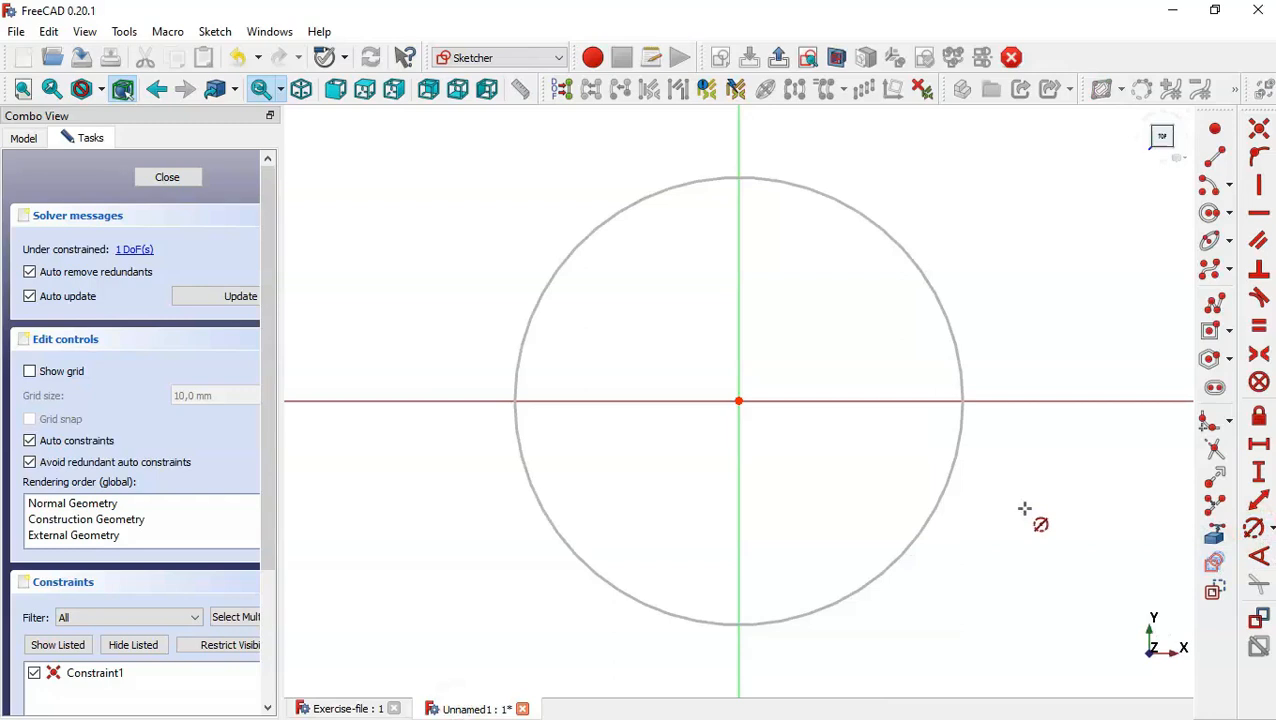
left_click(944, 484)
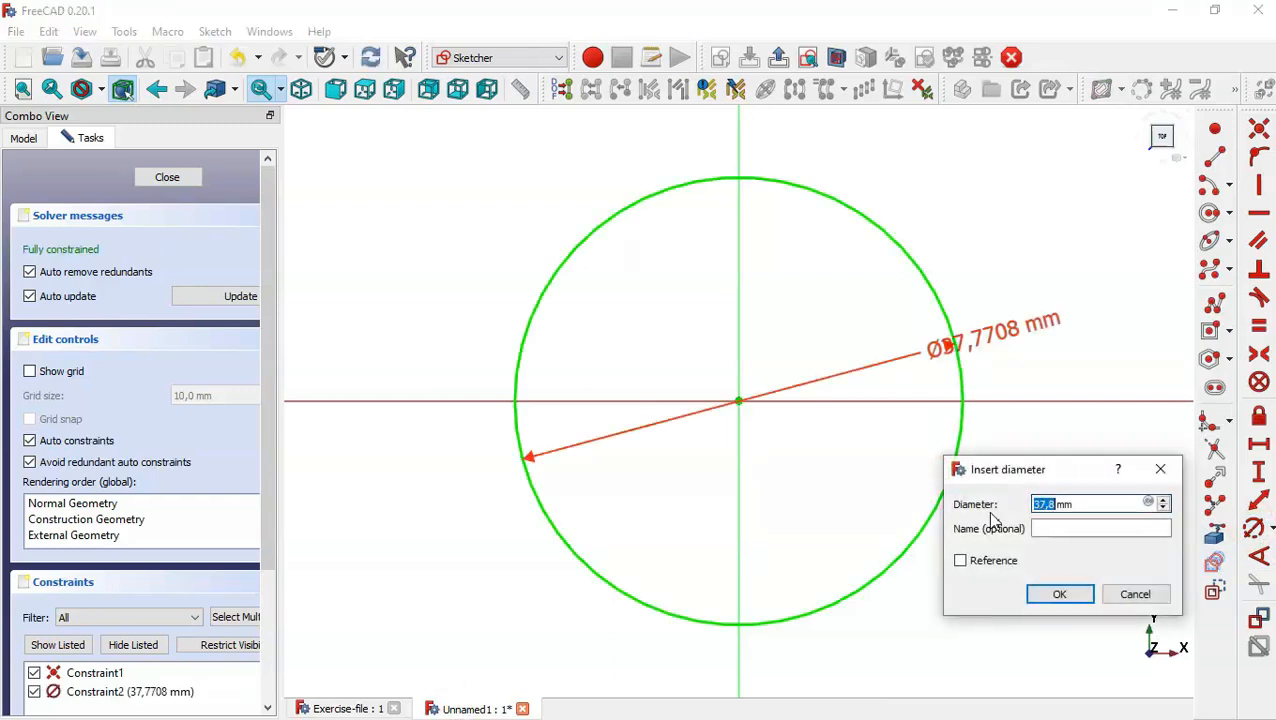
type("130*2")
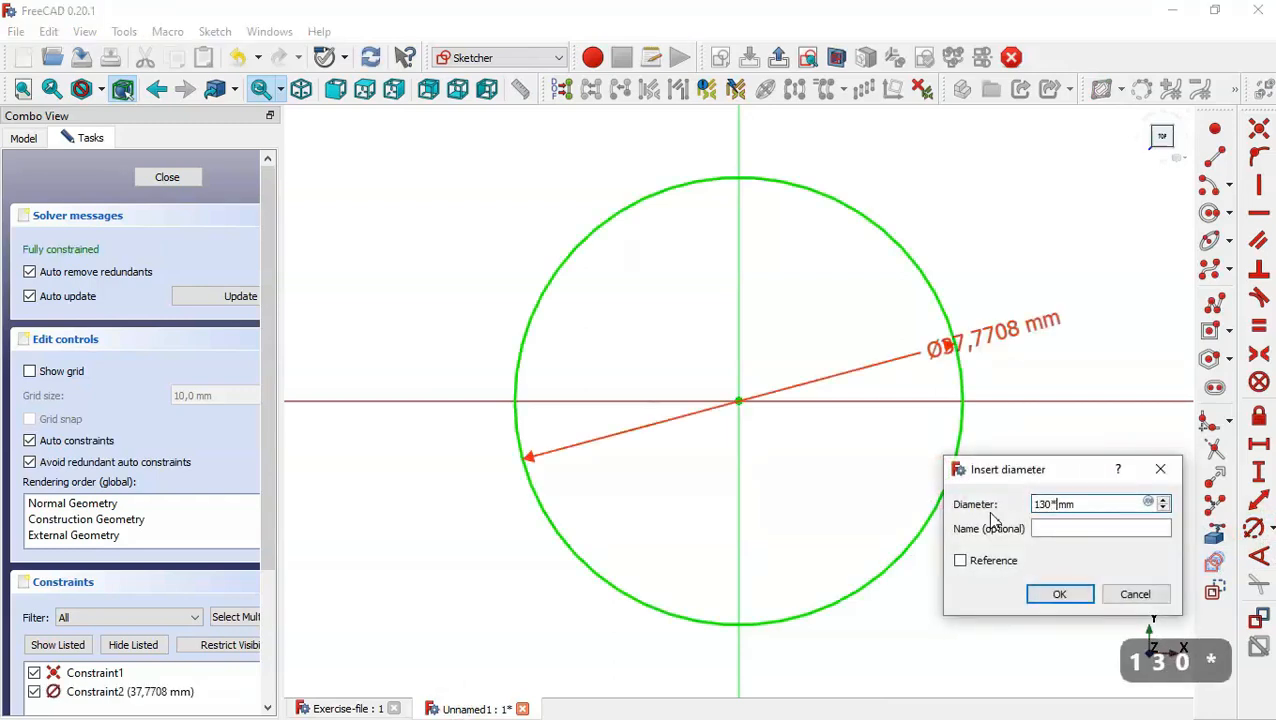
key("Return")
scroll(810, 474, "down", 5)
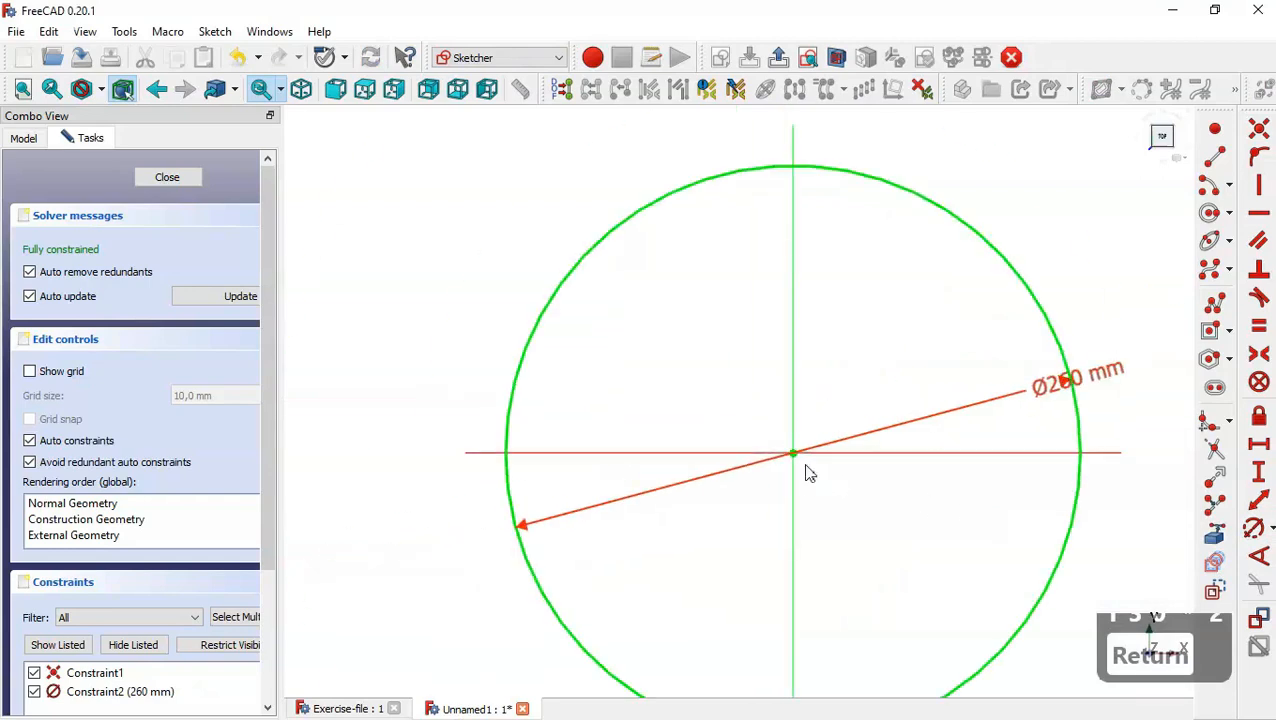
left_click(181, 177)
Pad the circle sketch with a length of 10 mm to form the base disc.
scroll(817, 334, "down", 2)
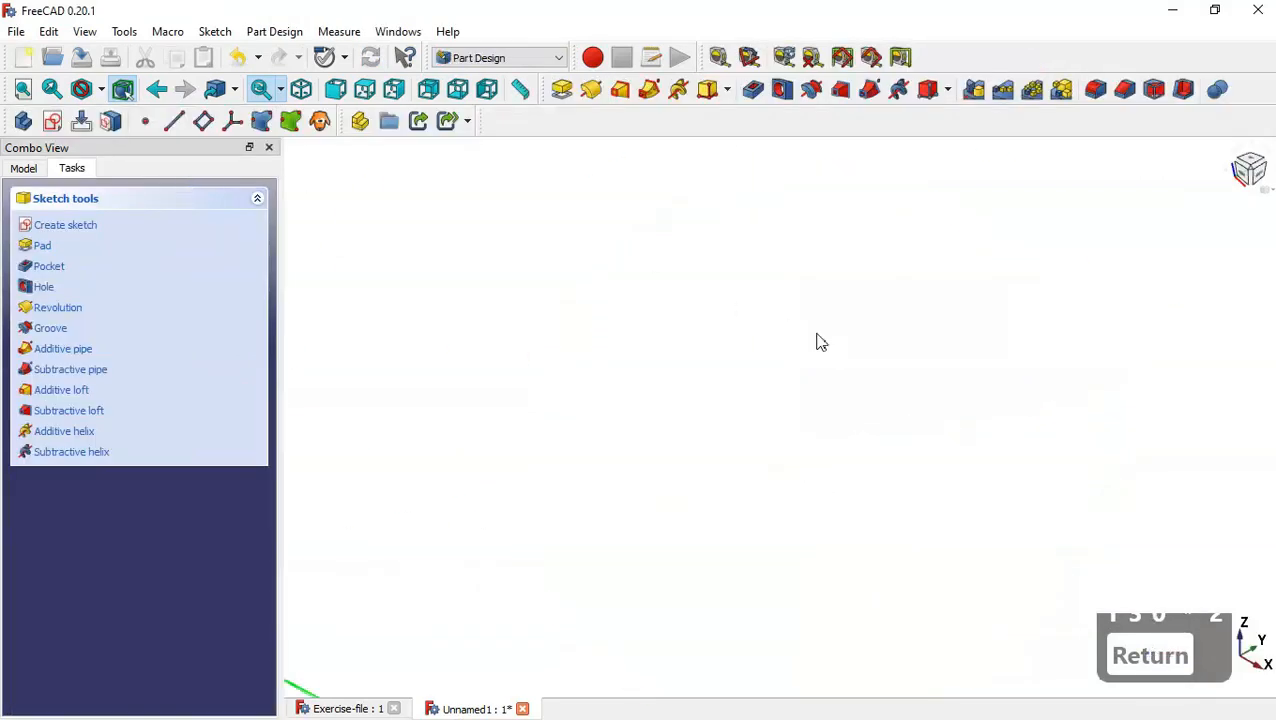
scroll(817, 342, "down", 3)
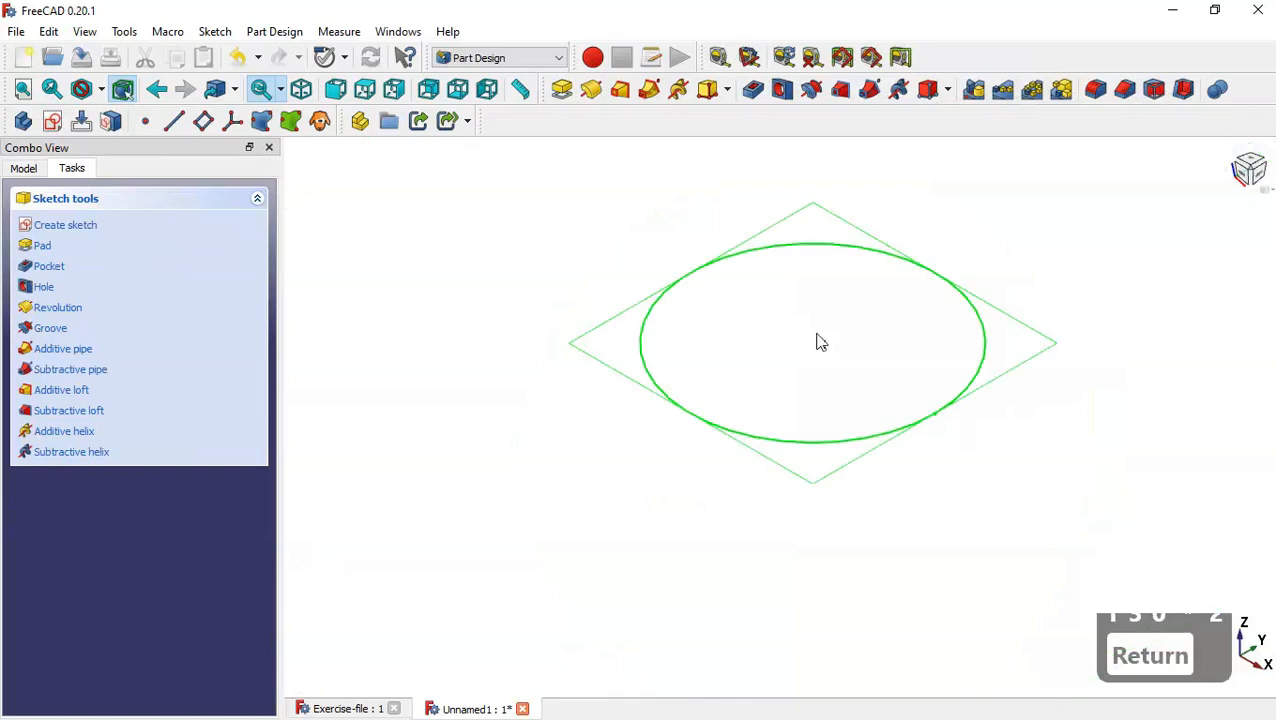
left_click(561, 90)
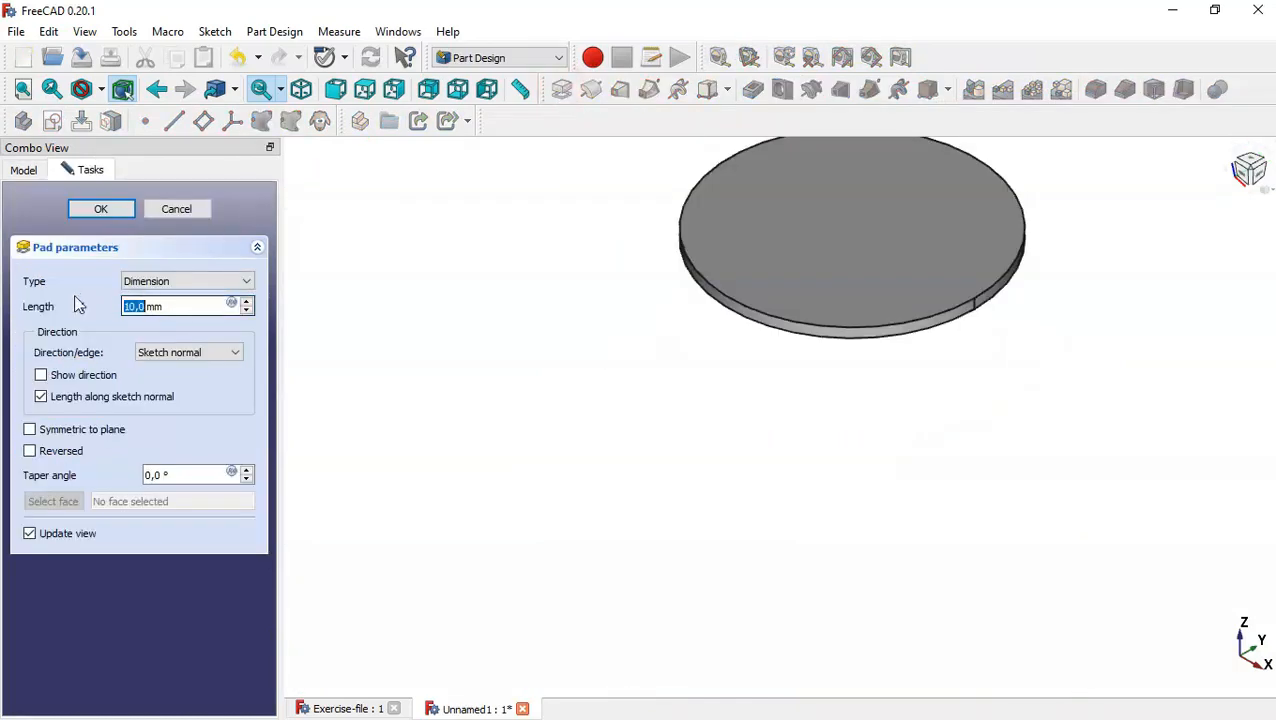
left_click(101, 208)
left_click(622, 572)
key("Home")
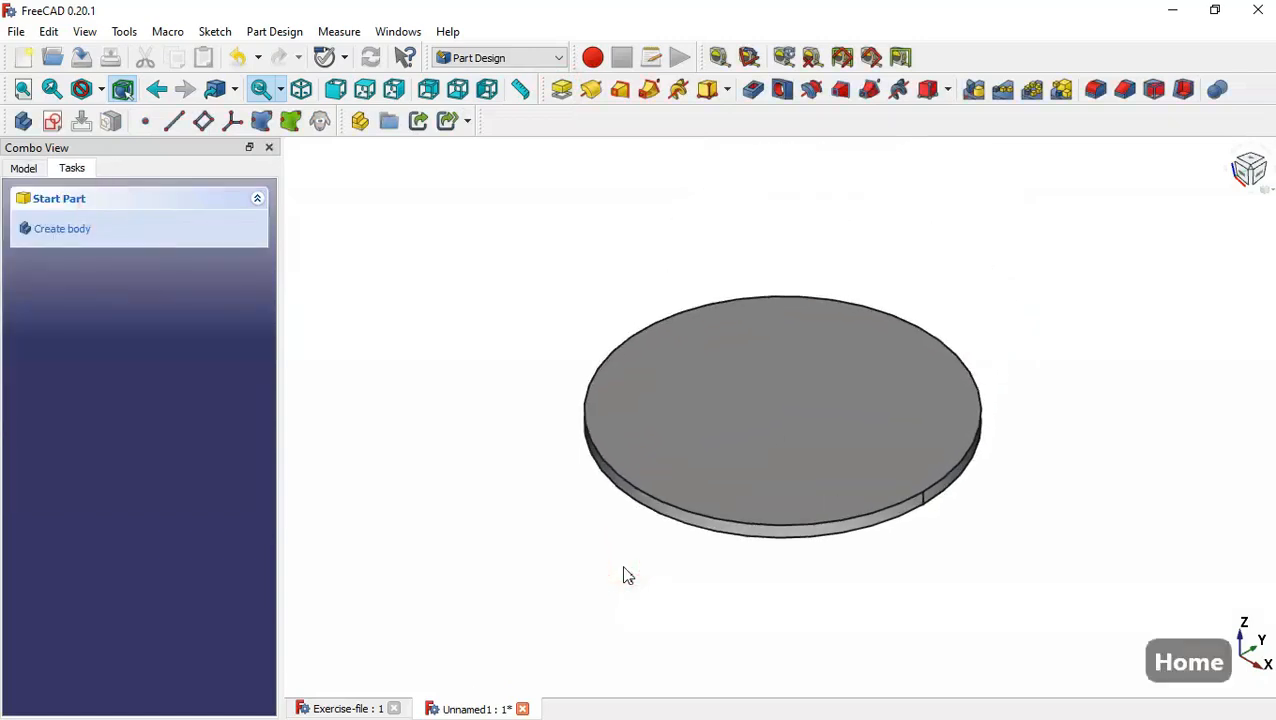
Start a sketch on the disc's upper face and draw a circle about 161 mm in diameter centred on the origin.
left_click(836, 415)
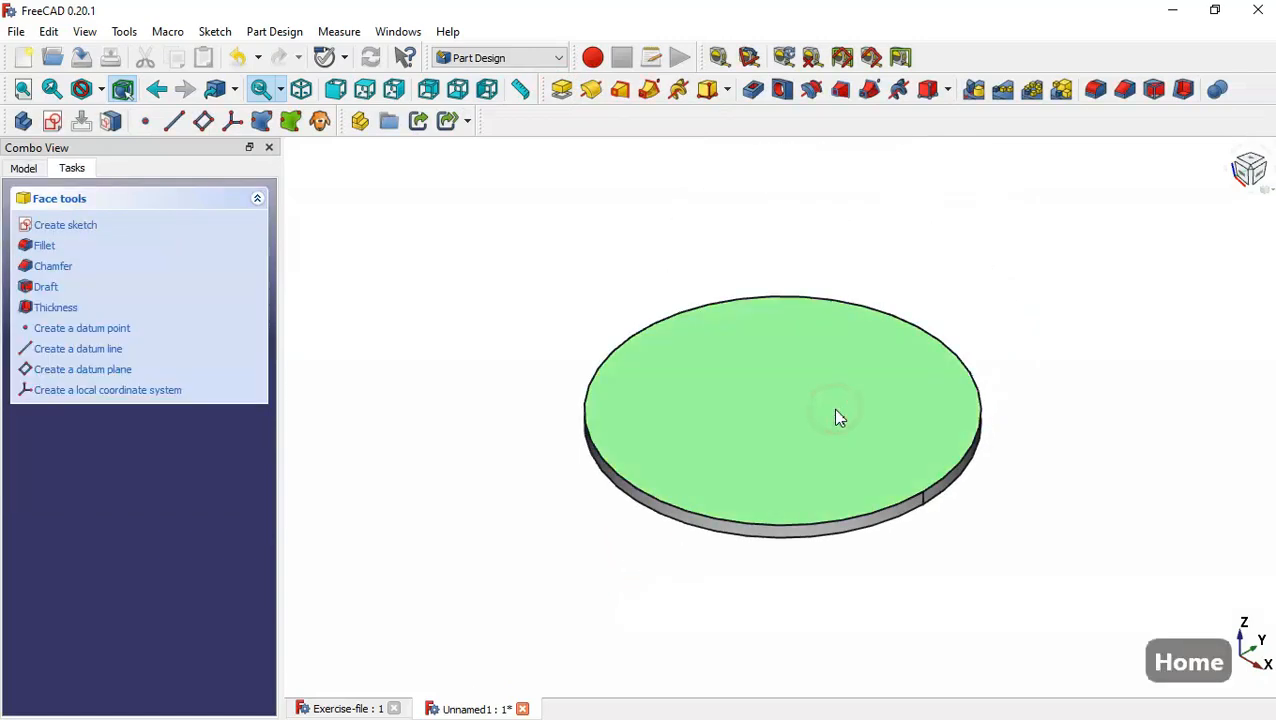
left_click(50, 121)
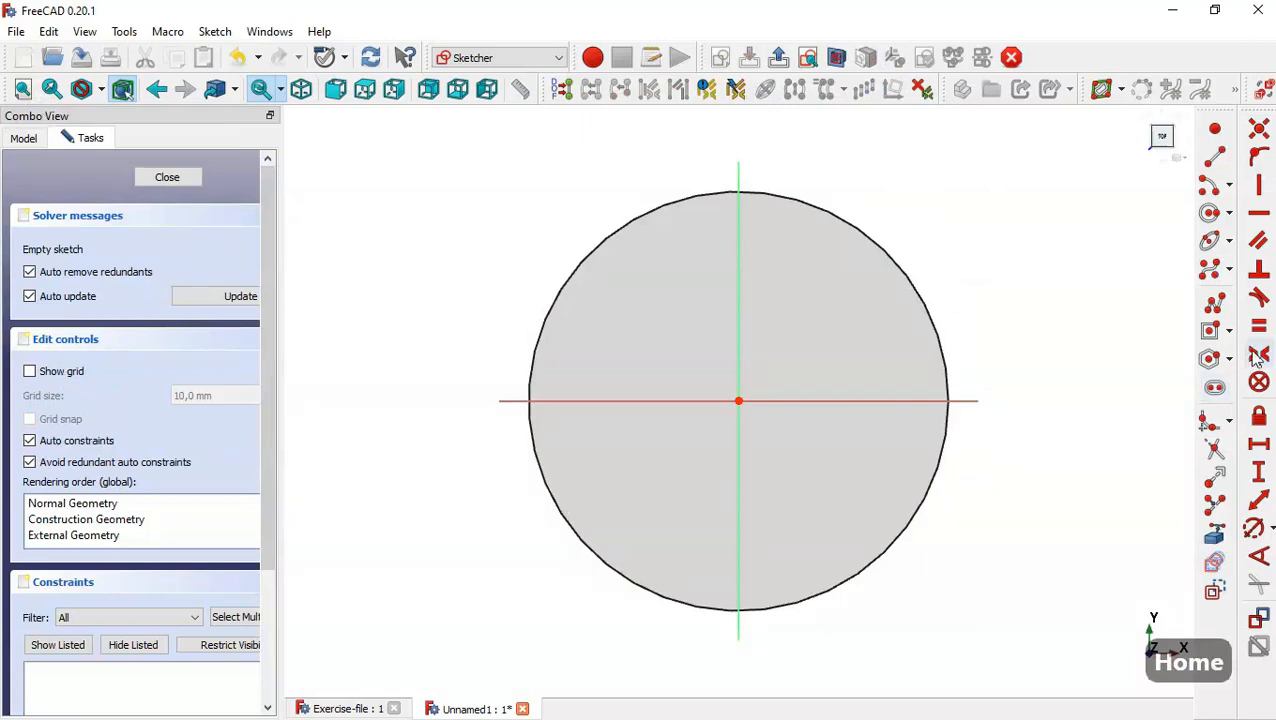
left_click(1209, 215)
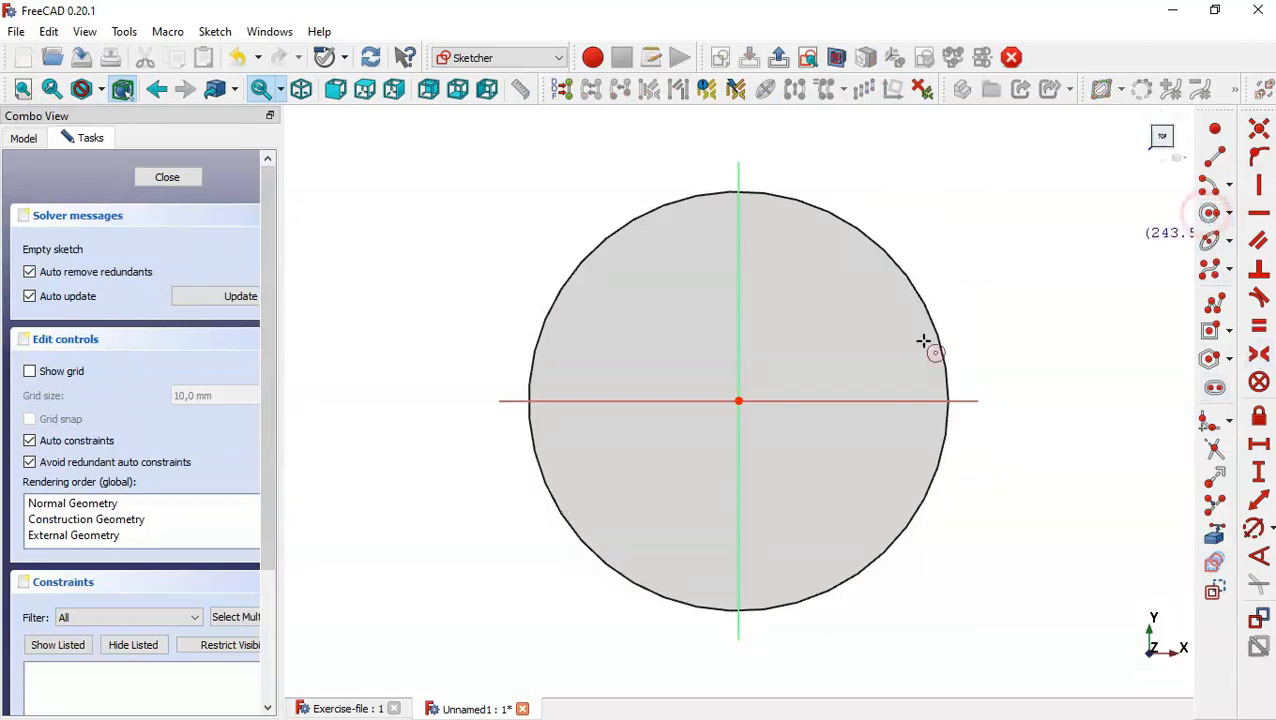
left_click(738, 401)
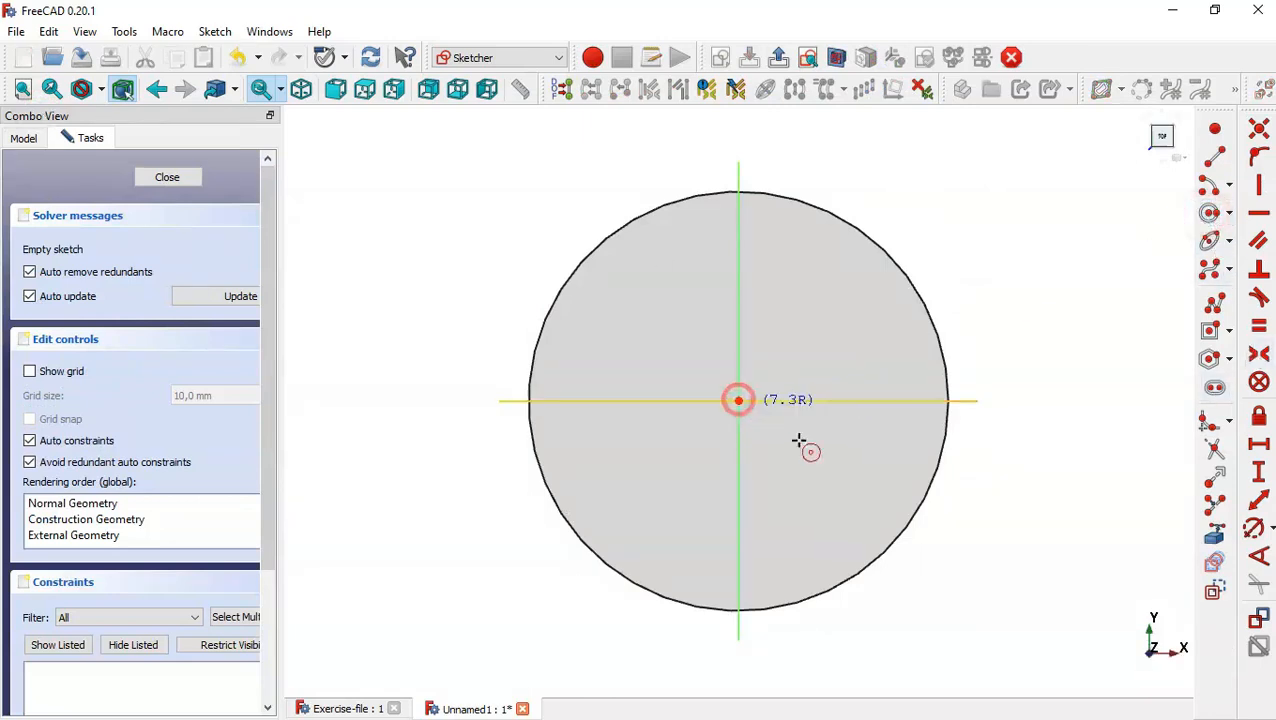
left_click(846, 470)
key("Escape")
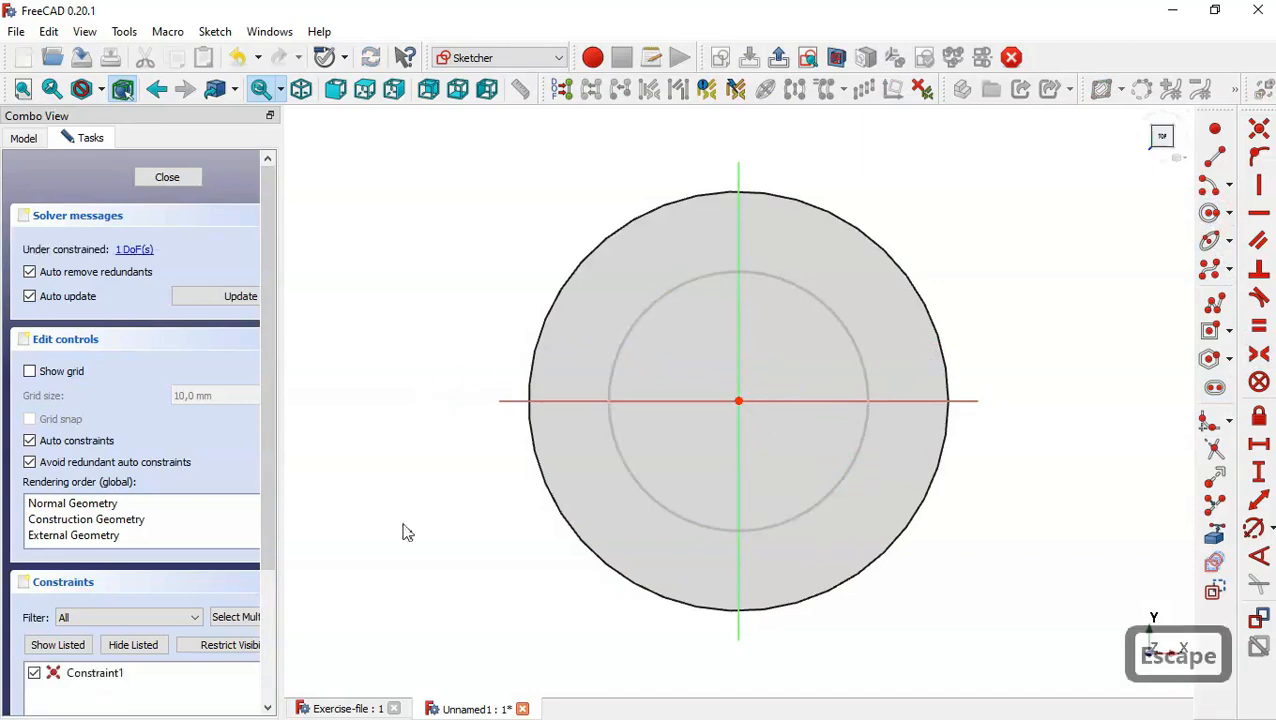
Check the tube's outer radius in the Exercise-file model, constrain the new circle's diameter to 140 mm and close the sketch.
left_click(340, 709)
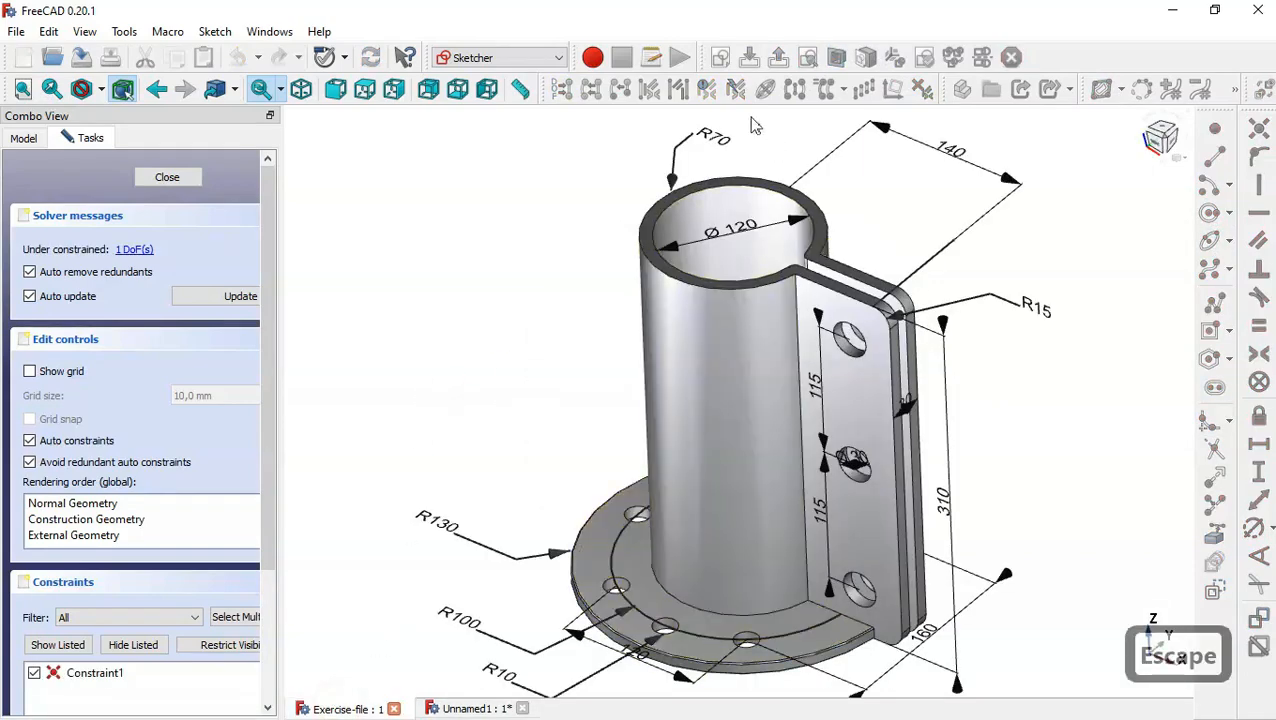
scroll(705, 125, "up", 2)
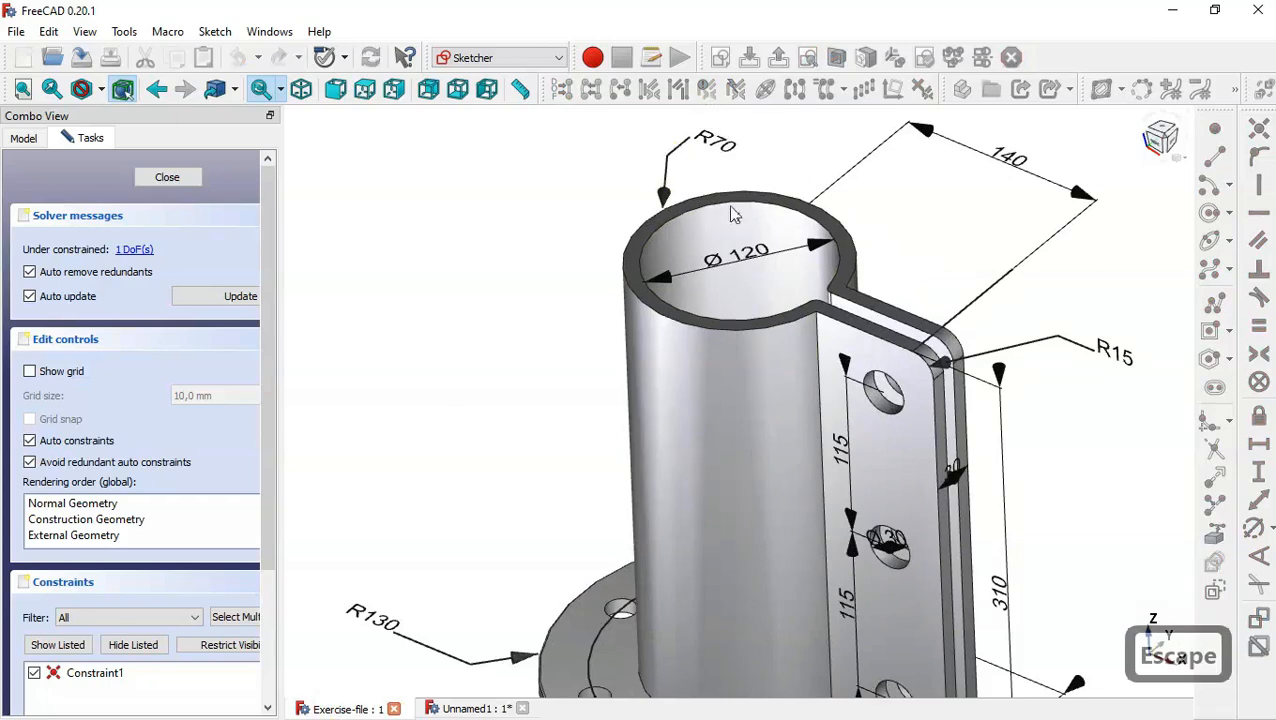
scroll(717, 165, "down", 3)
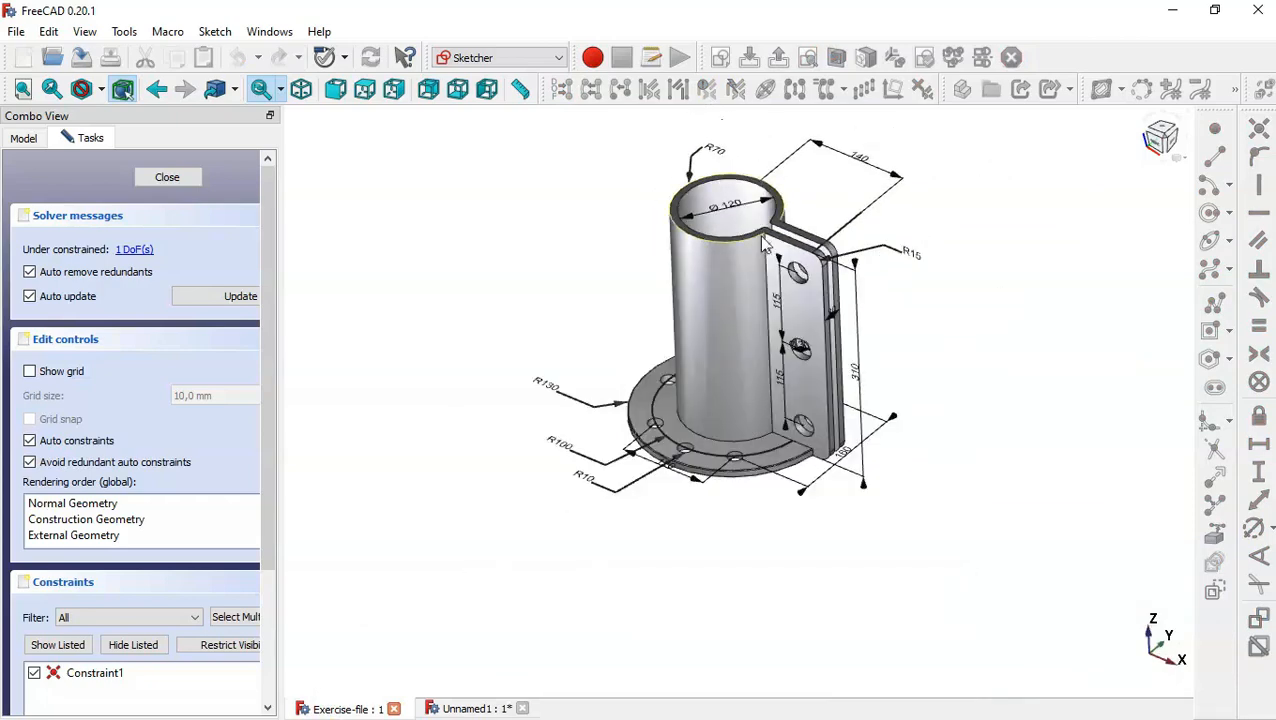
scroll(852, 345, "up", 3)
scroll(855, 345, "down", 2)
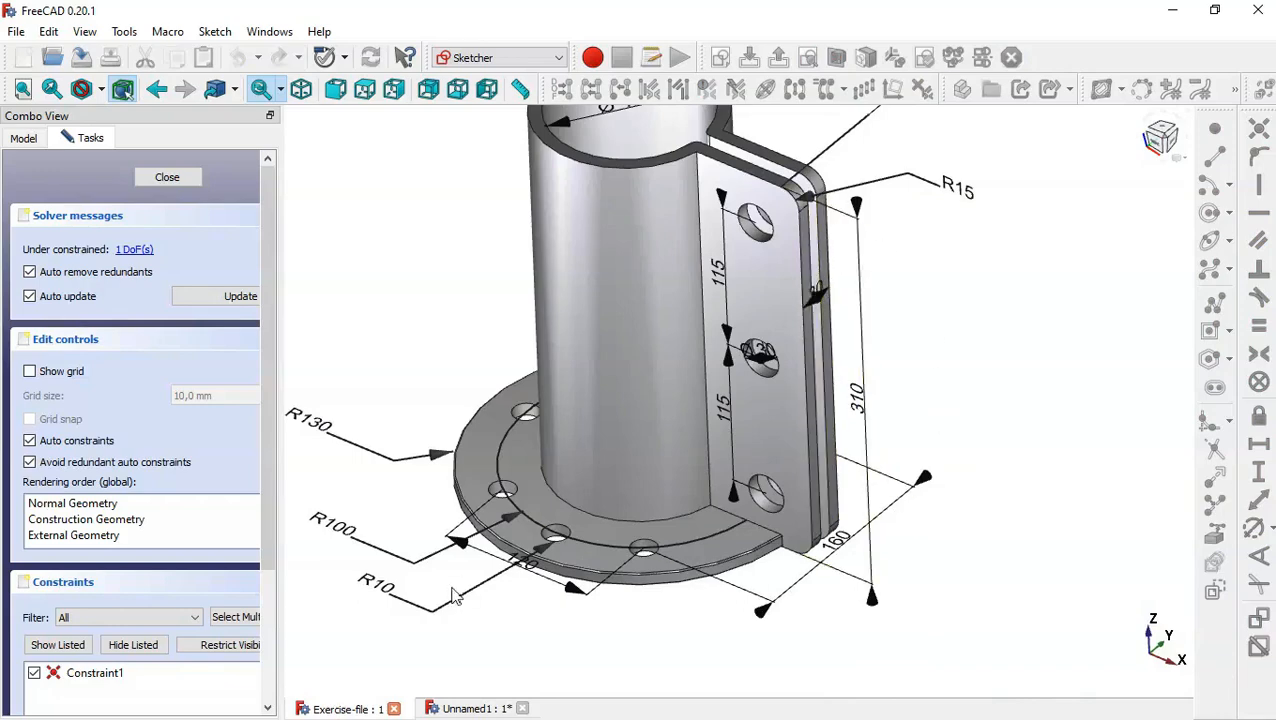
left_click(471, 709)
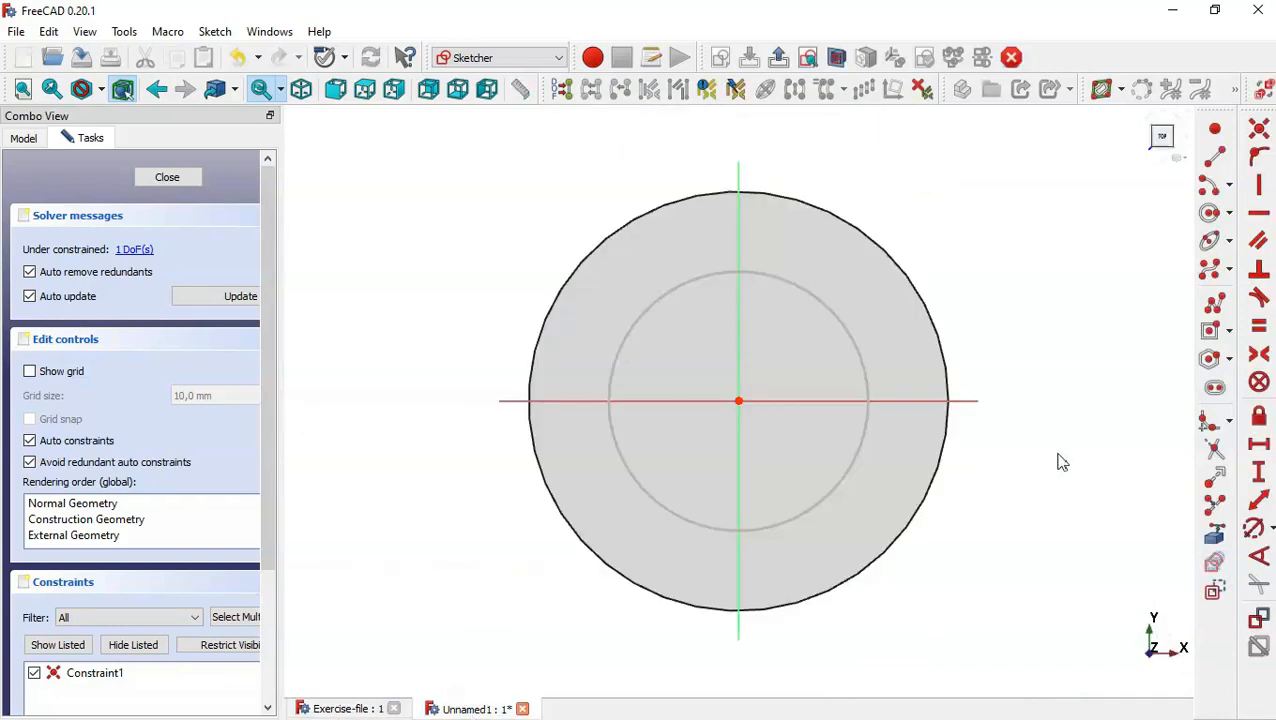
left_click(1257, 533)
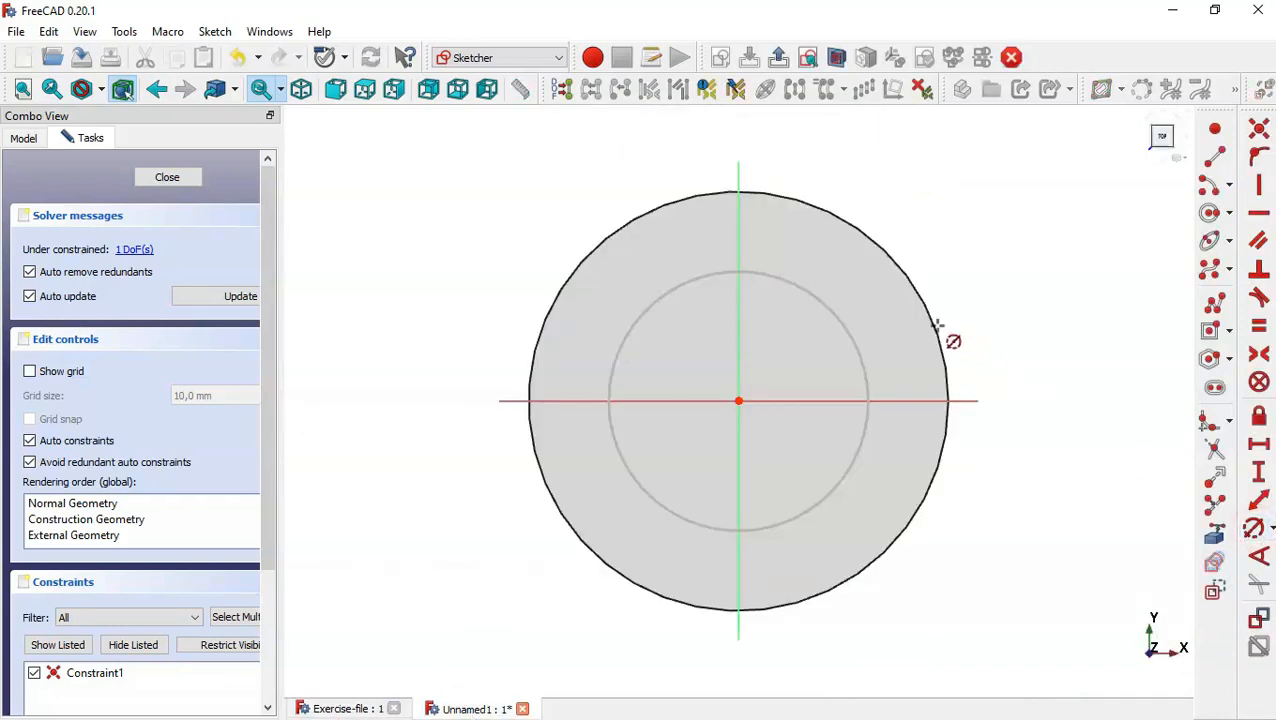
left_click(848, 335)
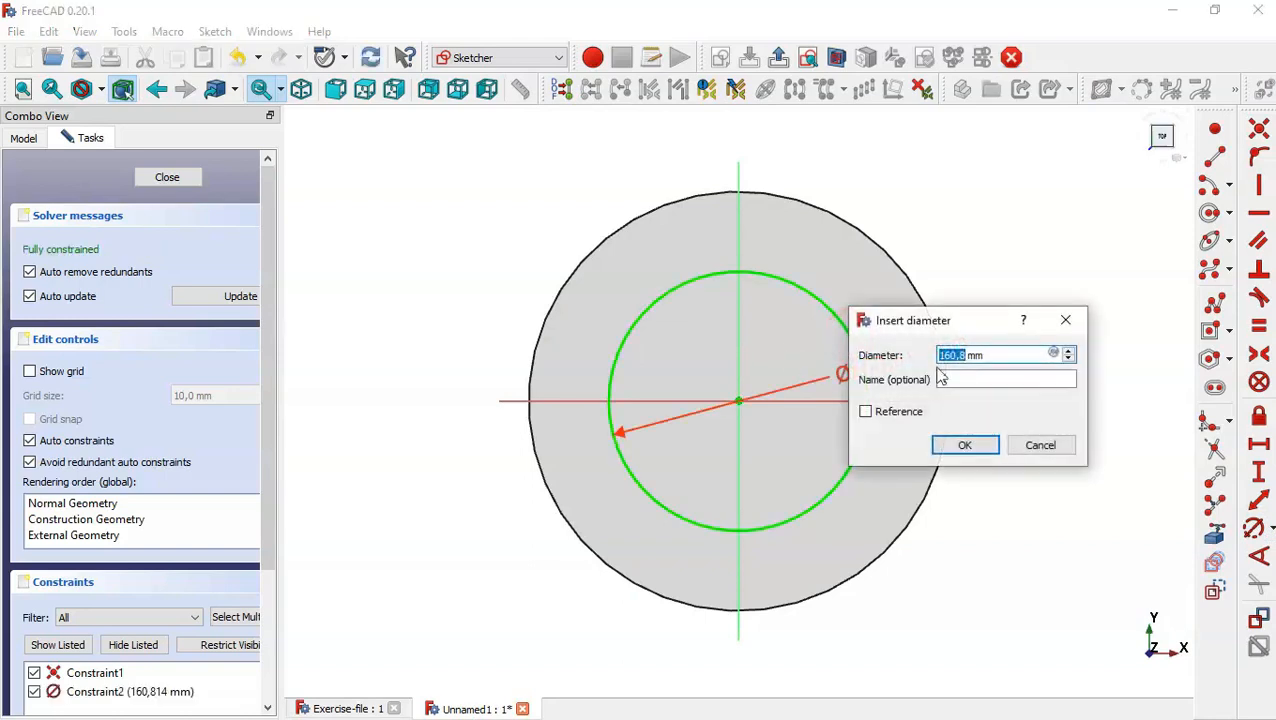
type("140")
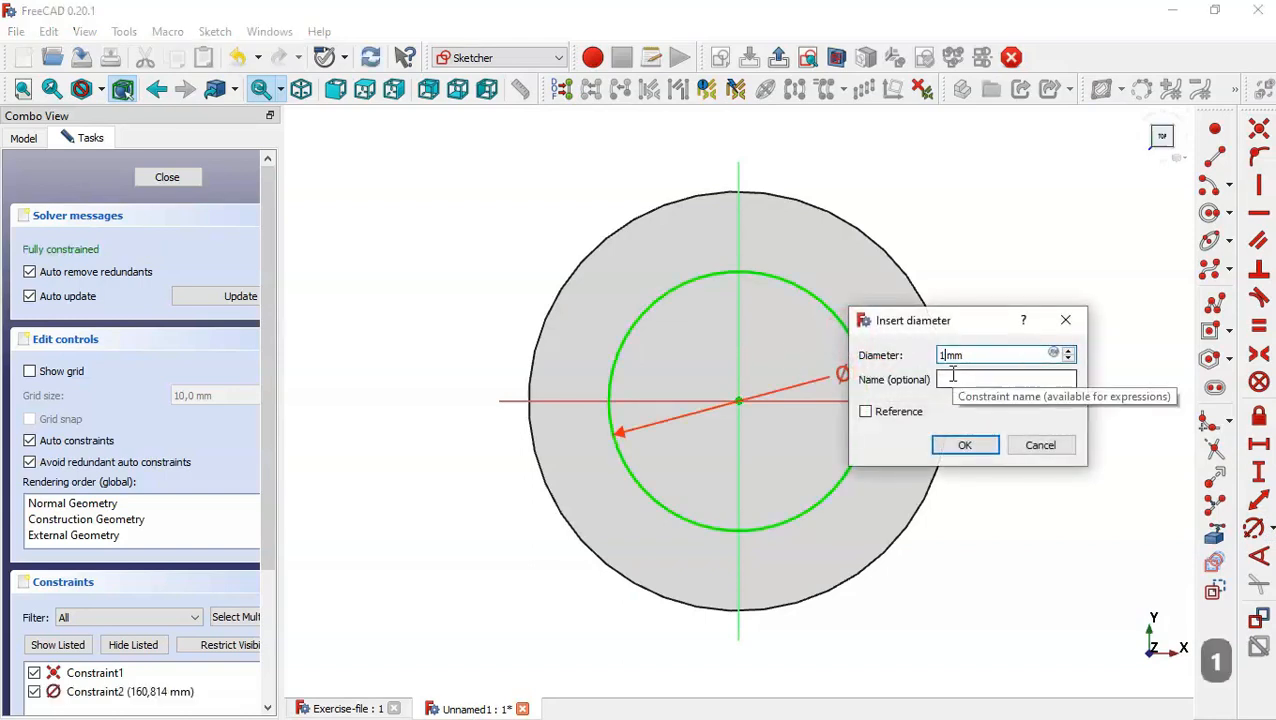
key("Return")
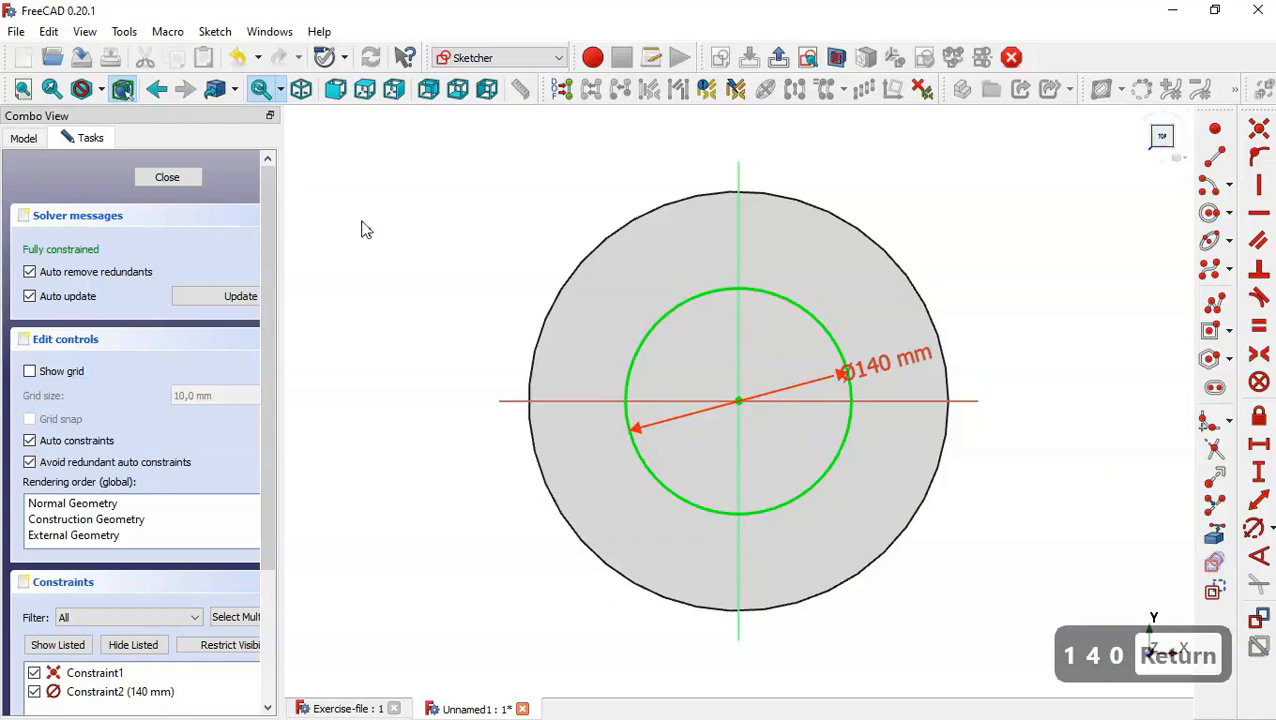
left_click(172, 176)
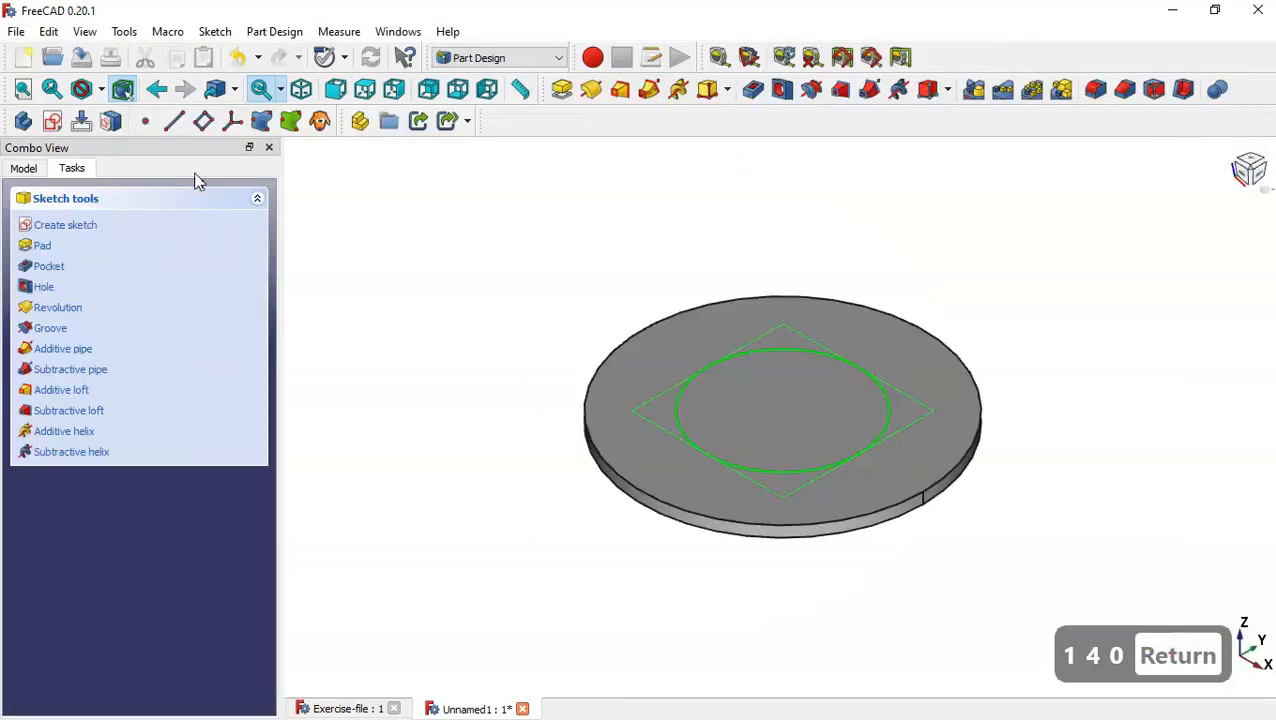
Pad the 140 mm circle sketch with a length of 300 mm to form the tube's cylinder.
left_click(561, 89)
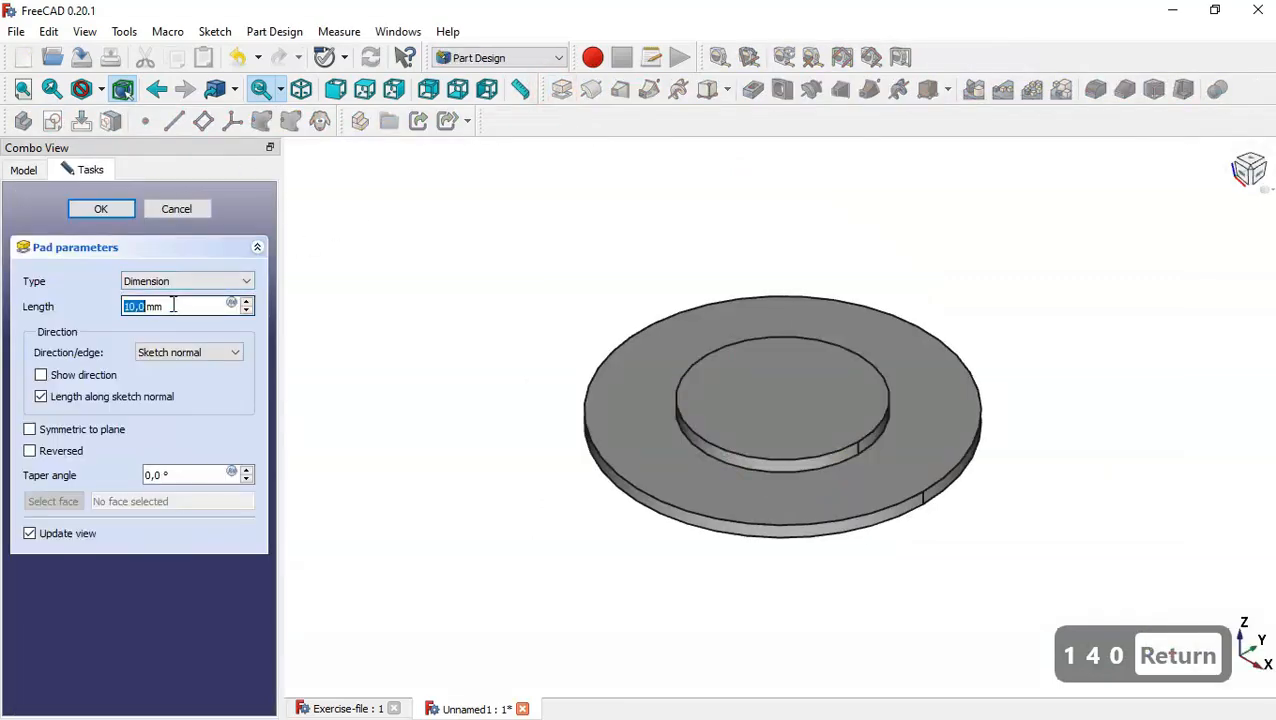
left_click_drag(176, 306, 108, 305)
type("300")
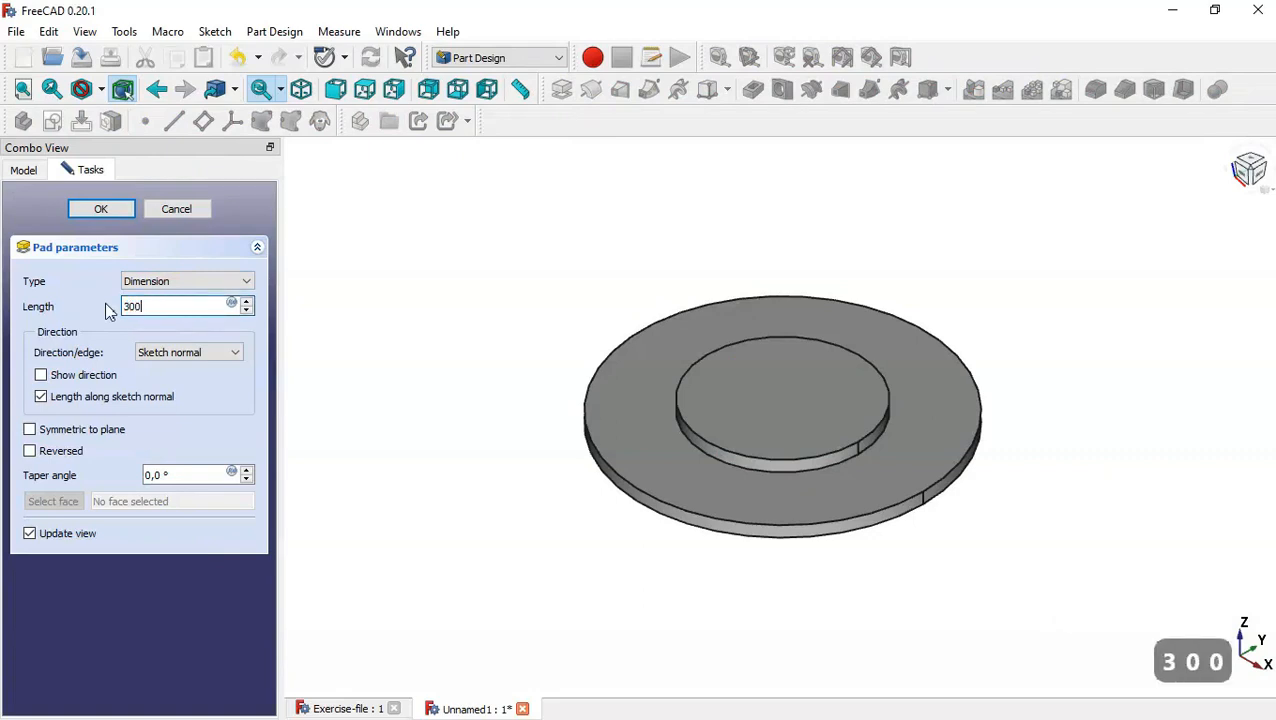
left_click(108, 212)
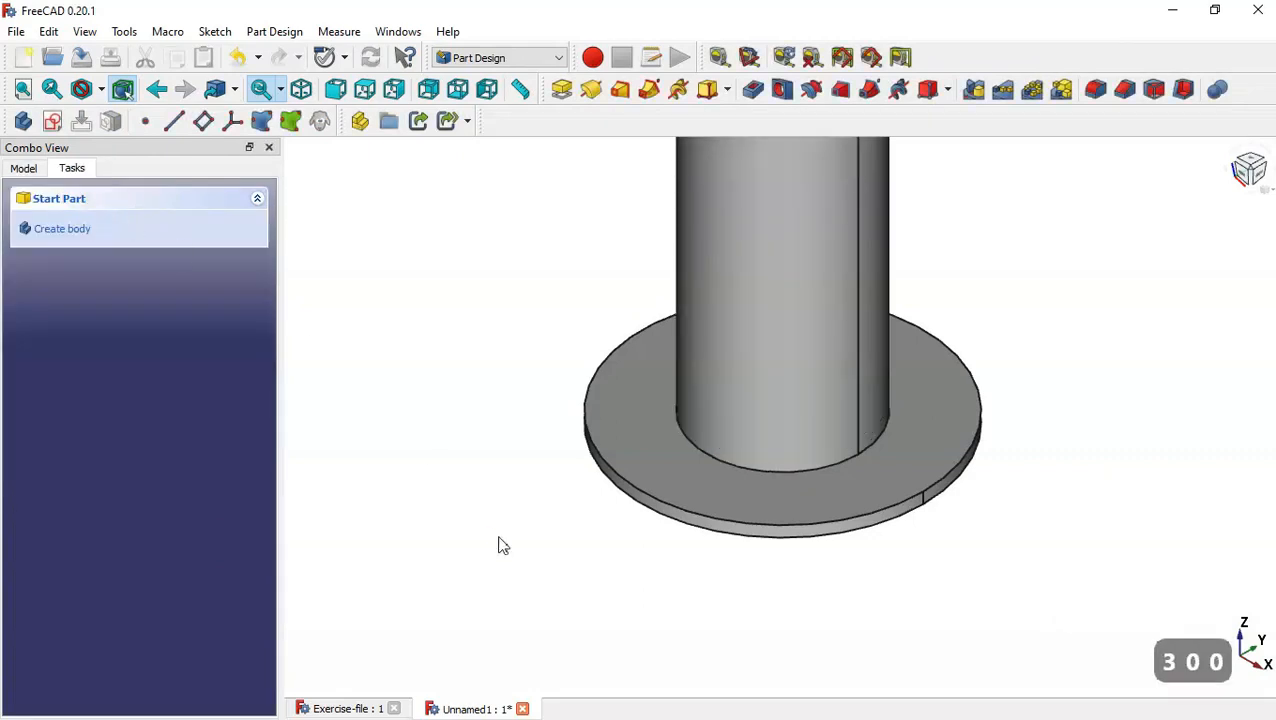
key("Home")
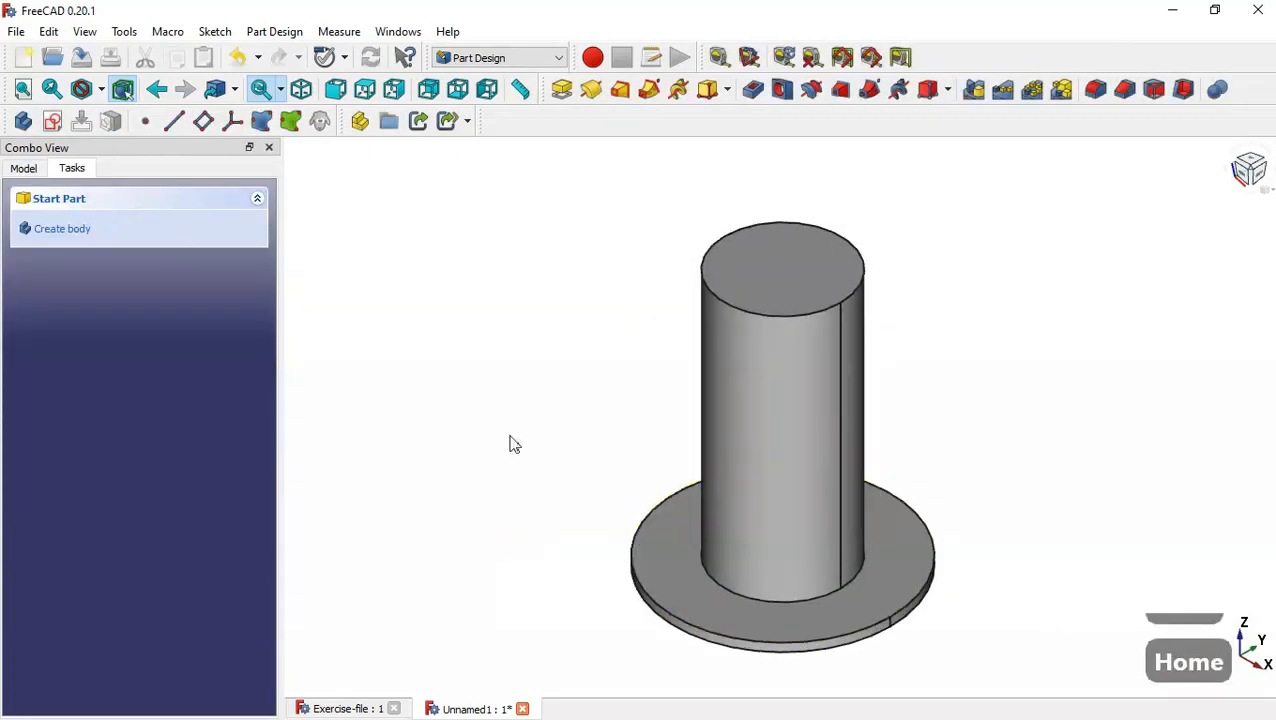
Start a new sketch on the XZ plane of the body.
left_click(53, 121)
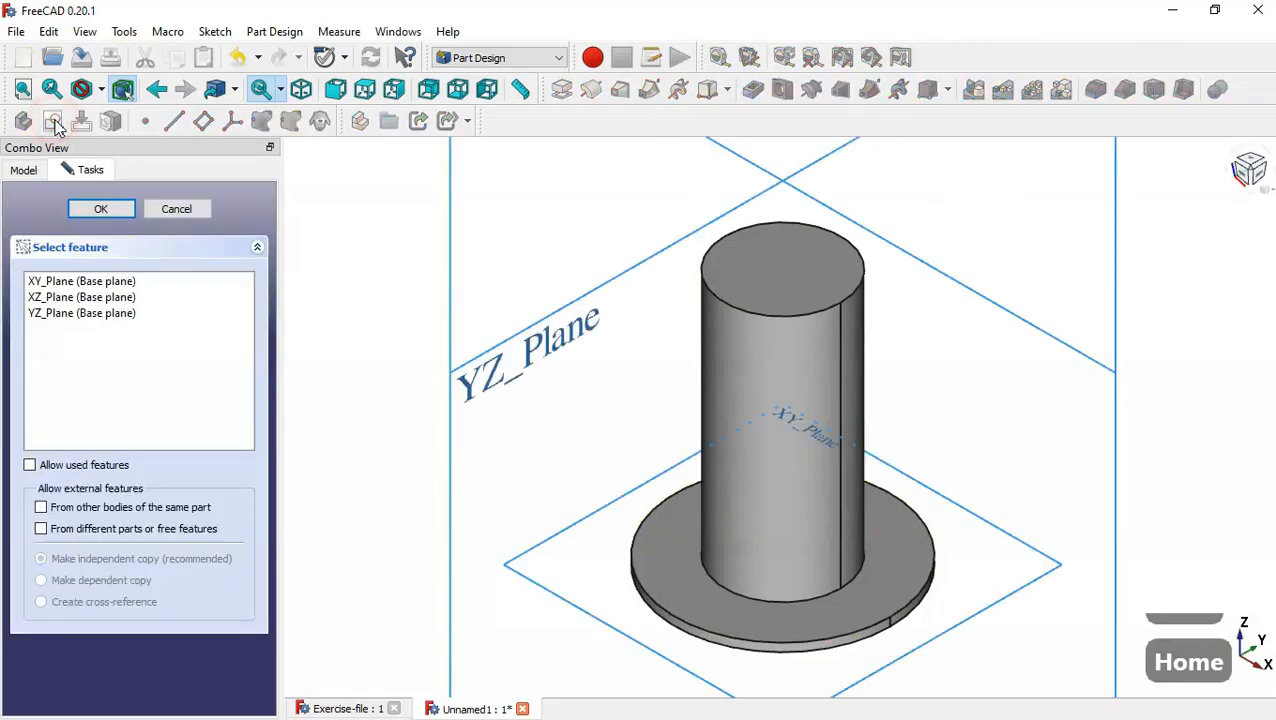
scroll(866, 364, "down", 5)
scroll(812, 290, "up", 5)
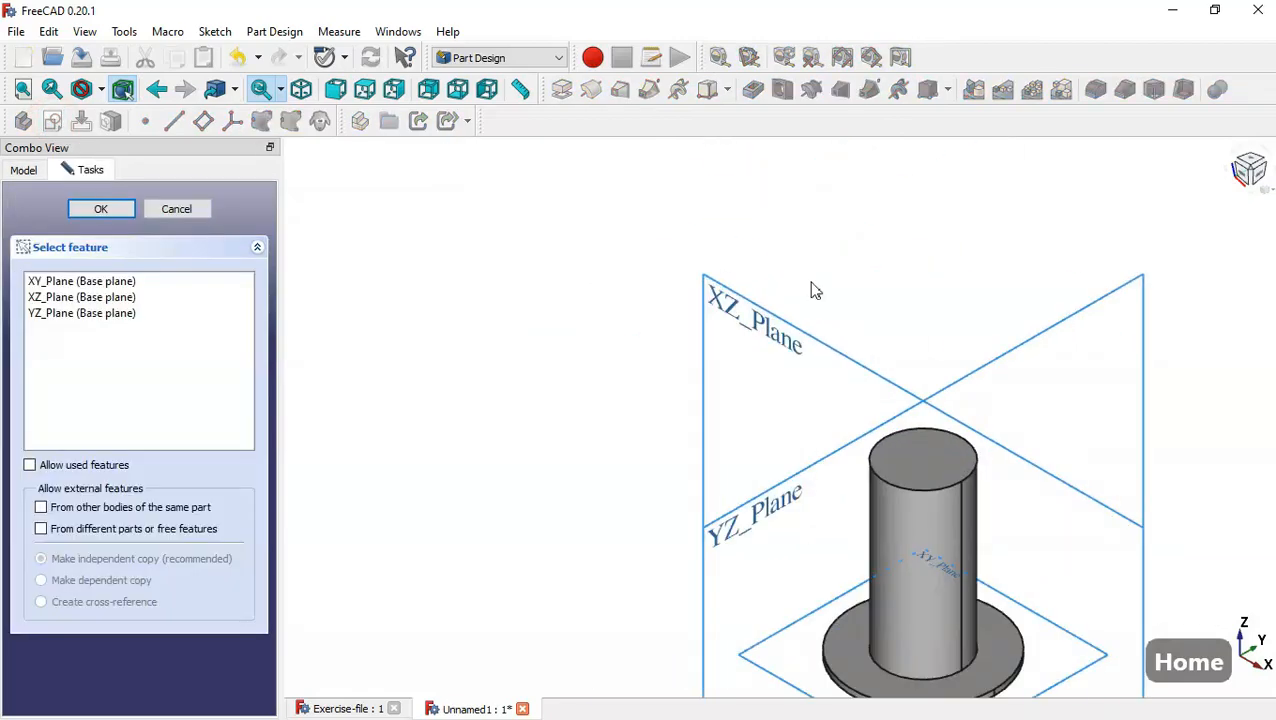
left_click(777, 333)
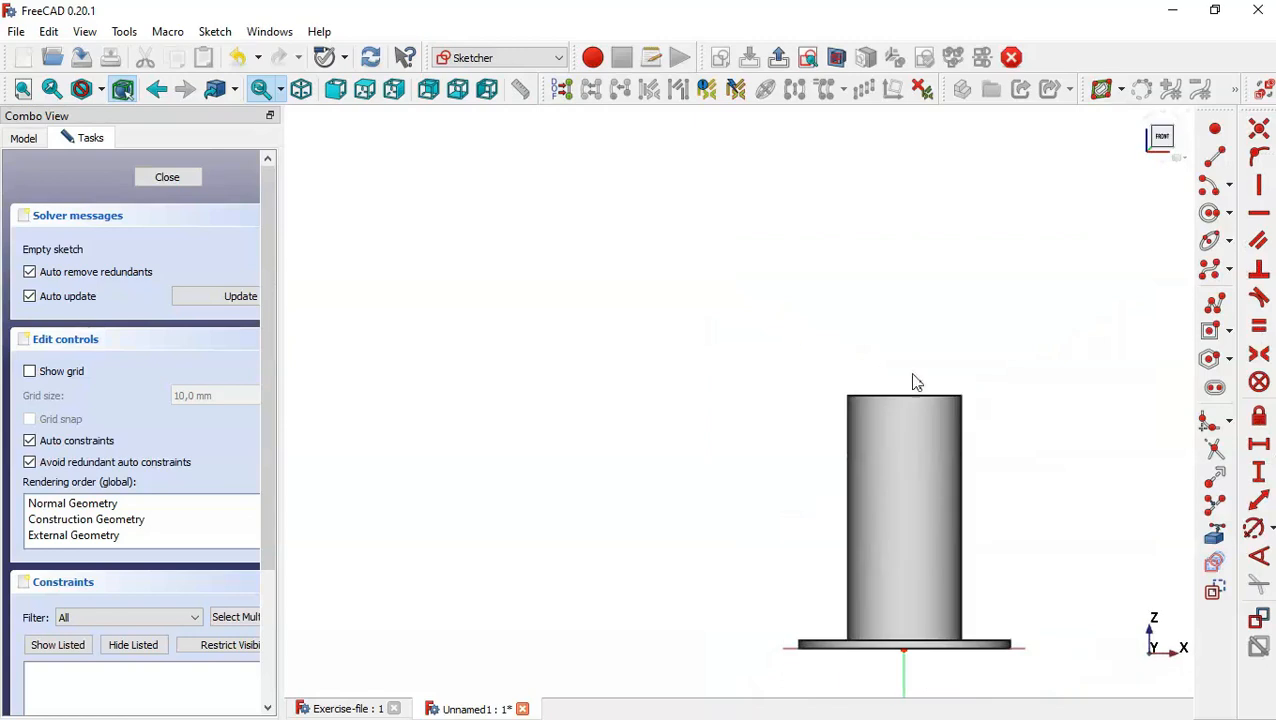
scroll(812, 348, "down", 1)
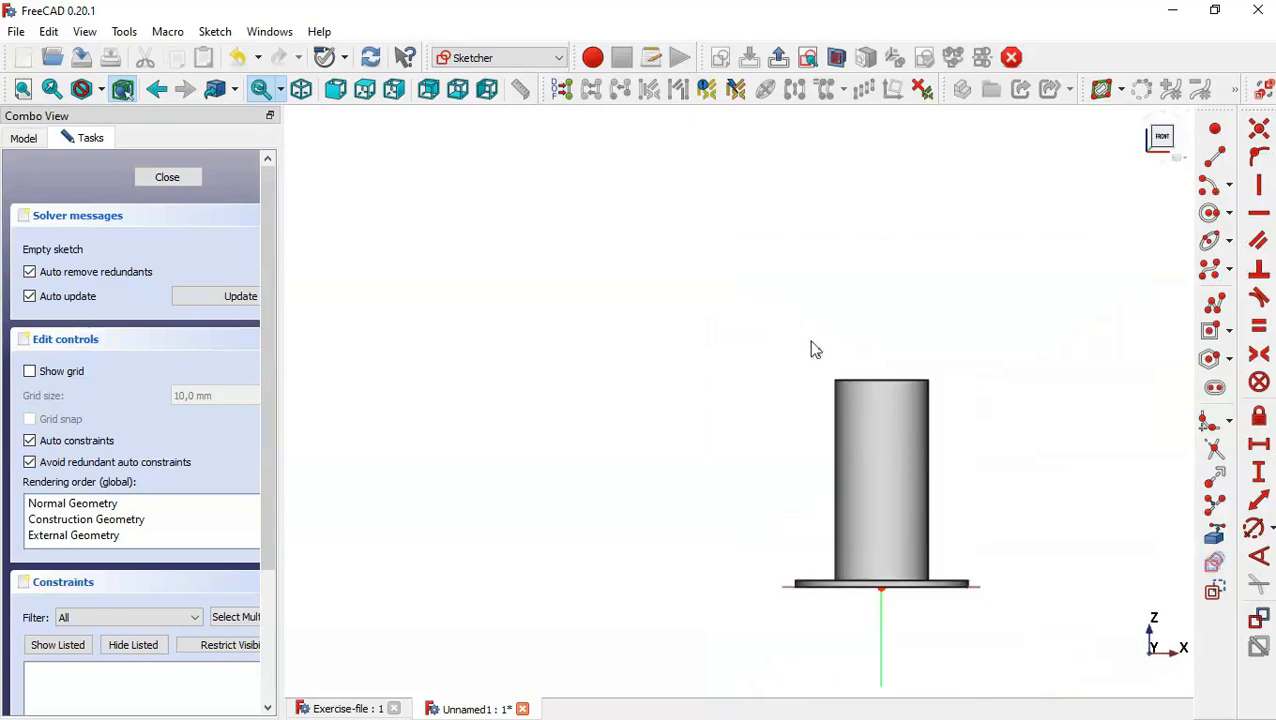
scroll(1010, 550, "up", 4)
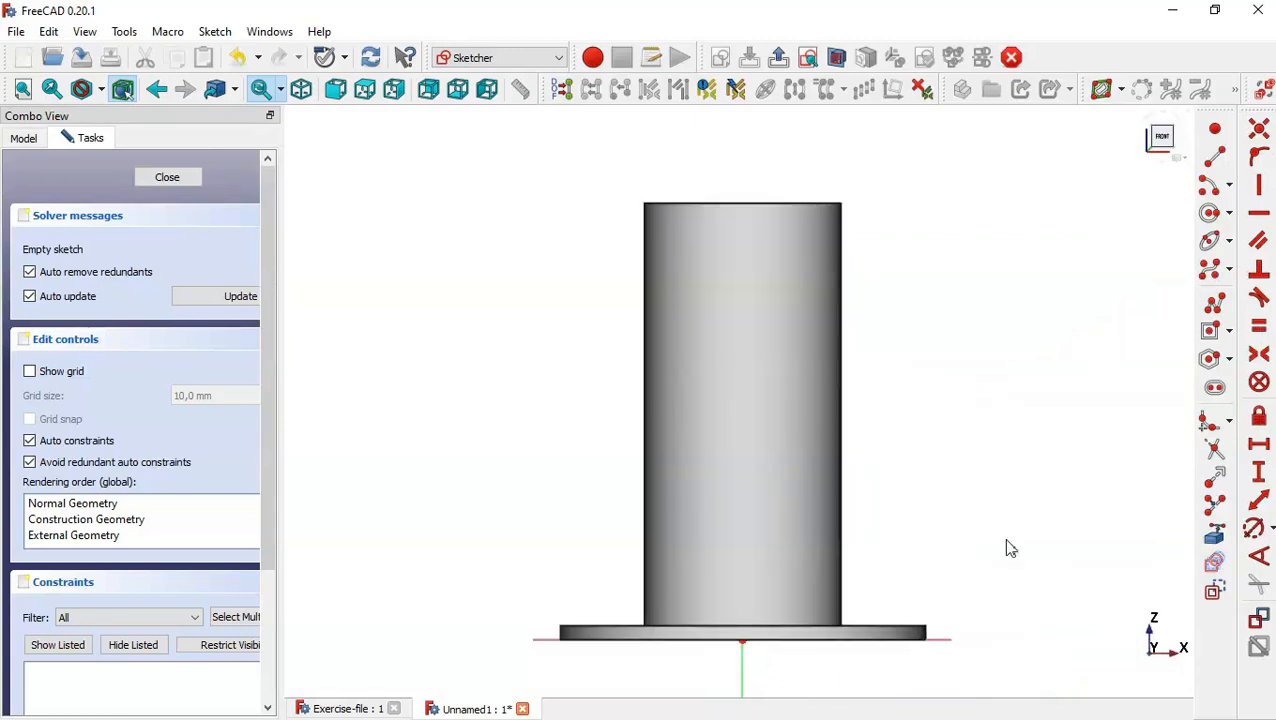
Section the view at the sketch plane and link the cylinder's top edge as external geometry.
left_click(835, 58)
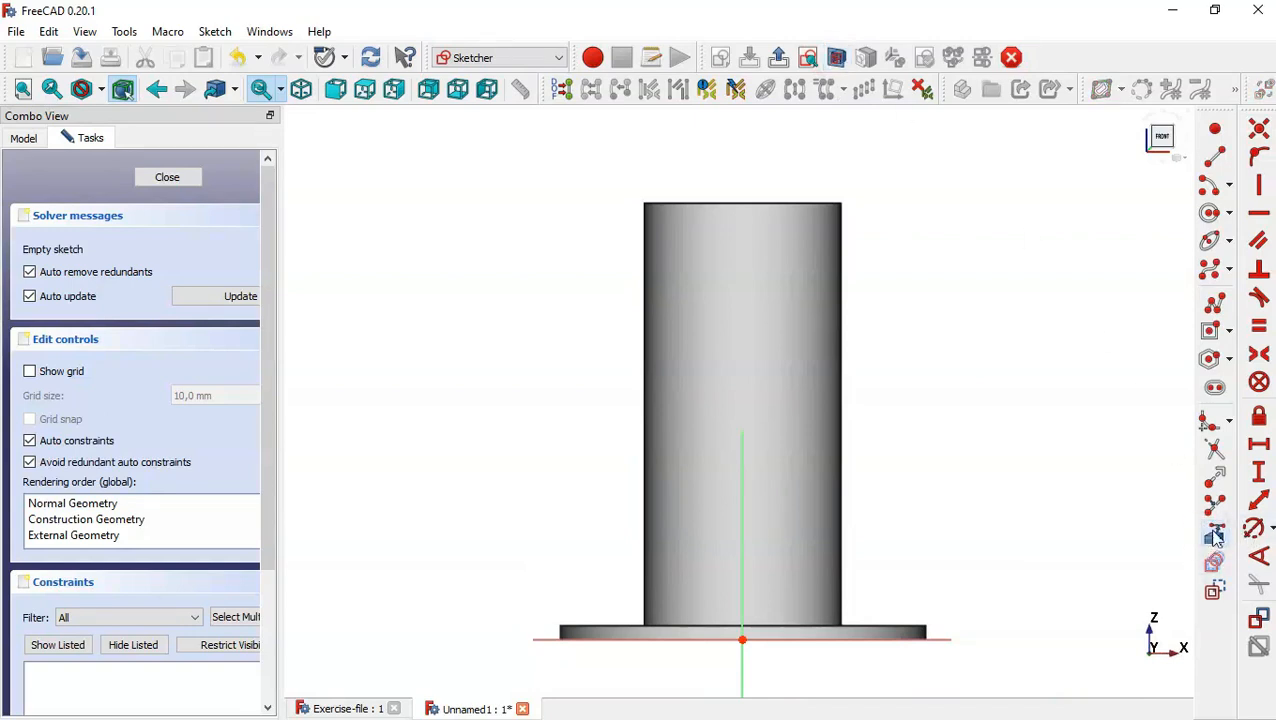
left_click(1214, 537)
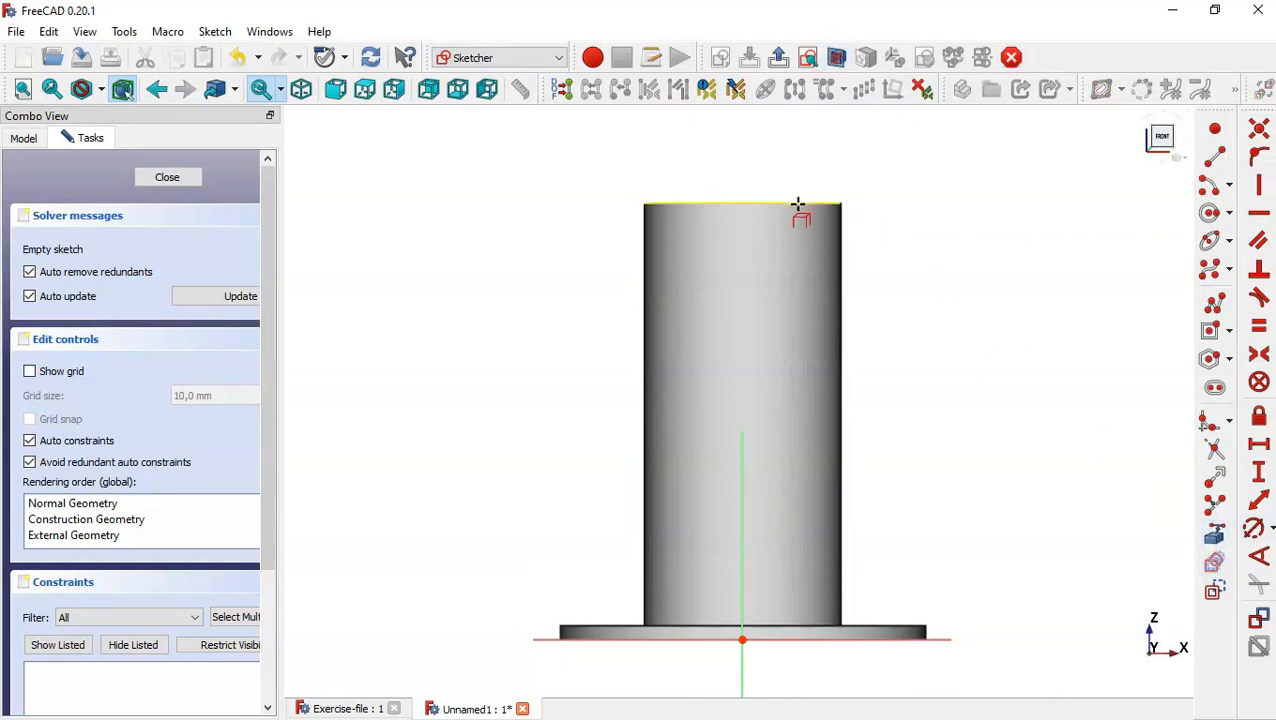
left_click(797, 204)
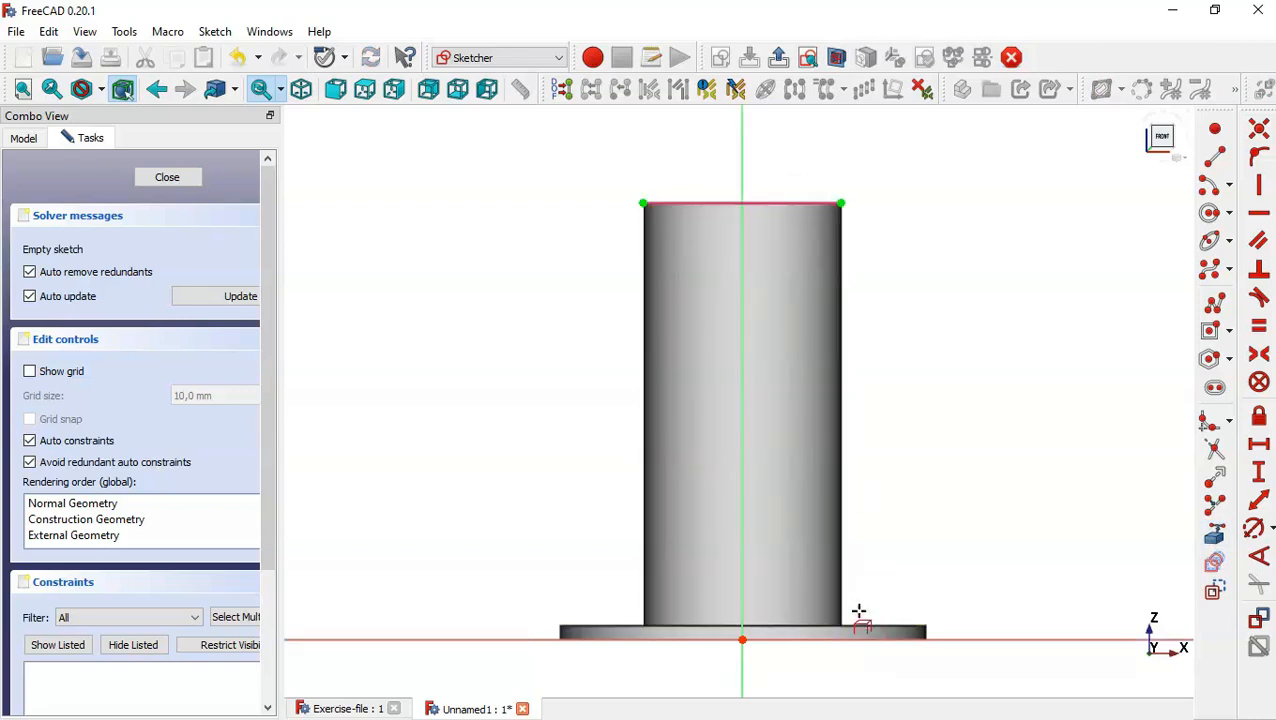
Draw an upright rounded rectangle overlapping the cylinder's +X side, with a corner radius of about 29 mm.
scroll(675, 498, "down", 4)
scroll(898, 472, "up", 1)
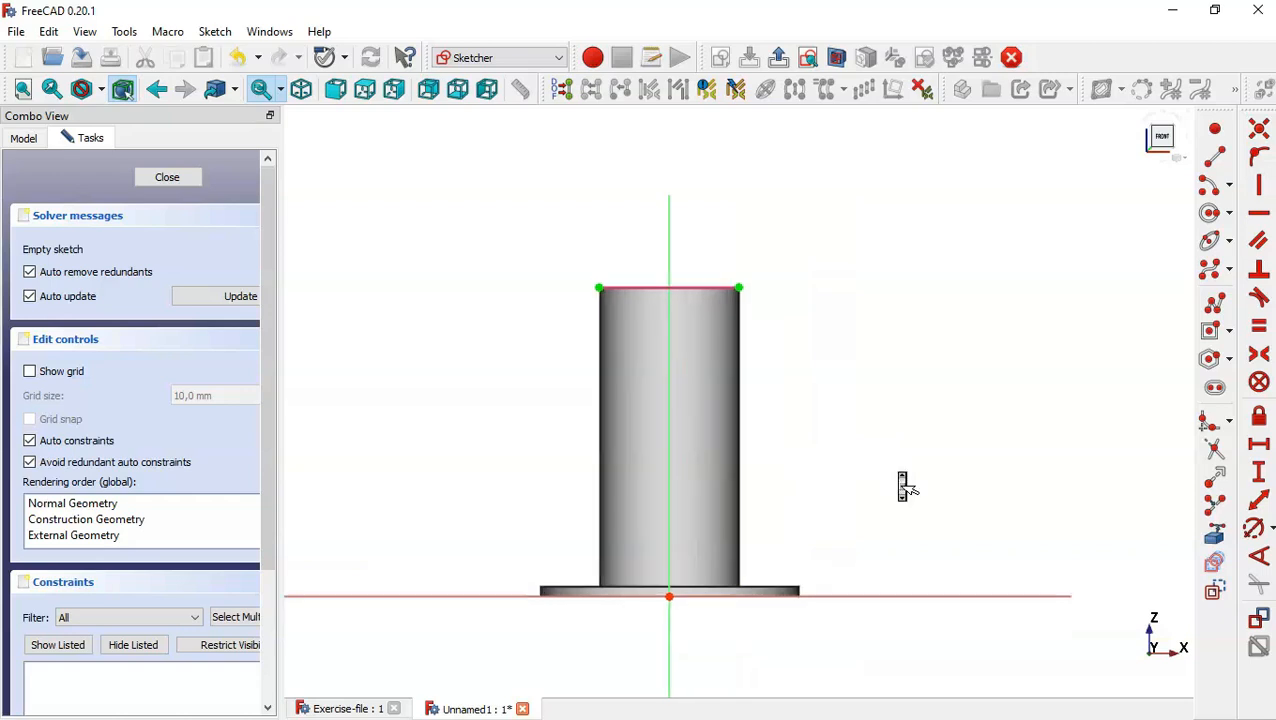
left_click(1229, 331)
left_click(1134, 376)
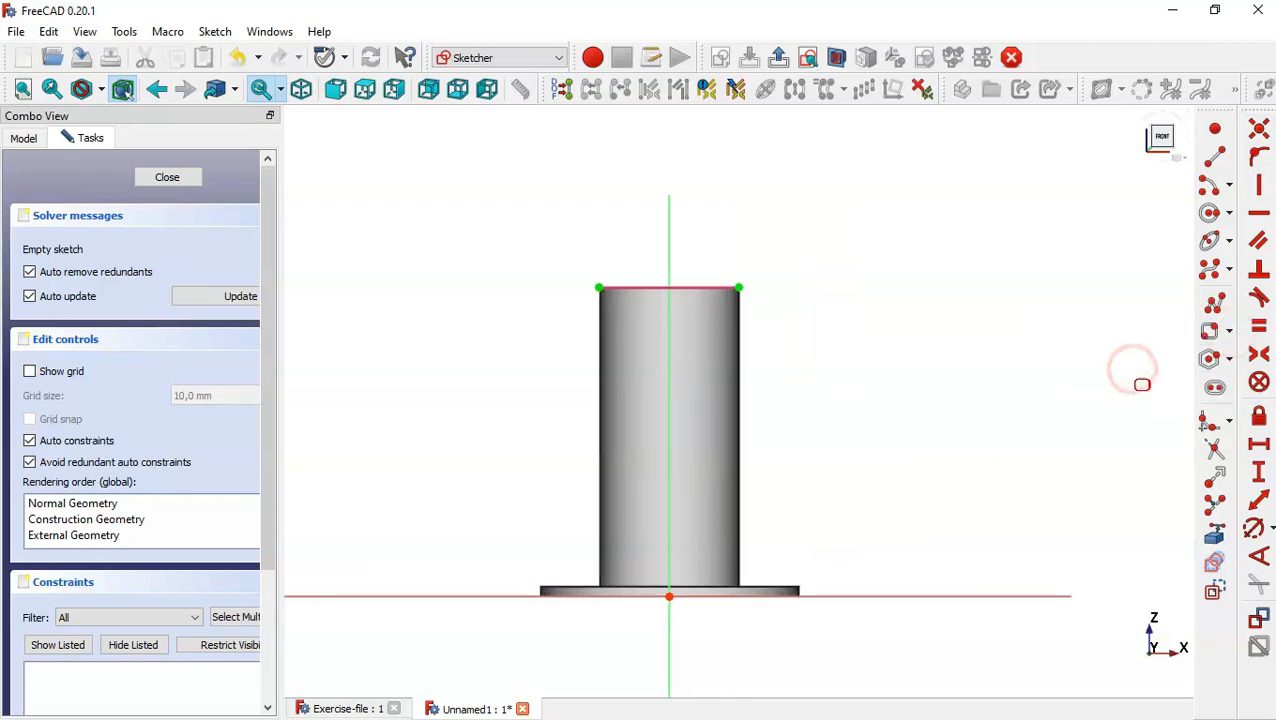
left_click(722, 310)
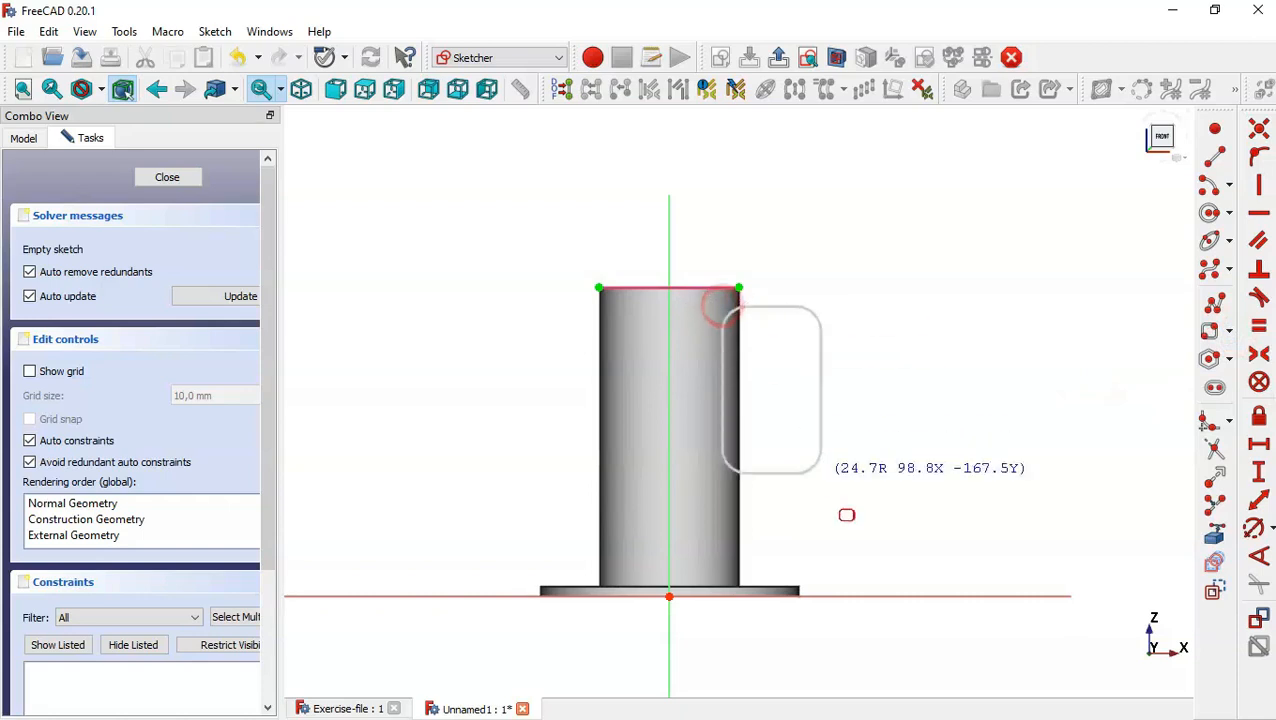
left_click(836, 563)
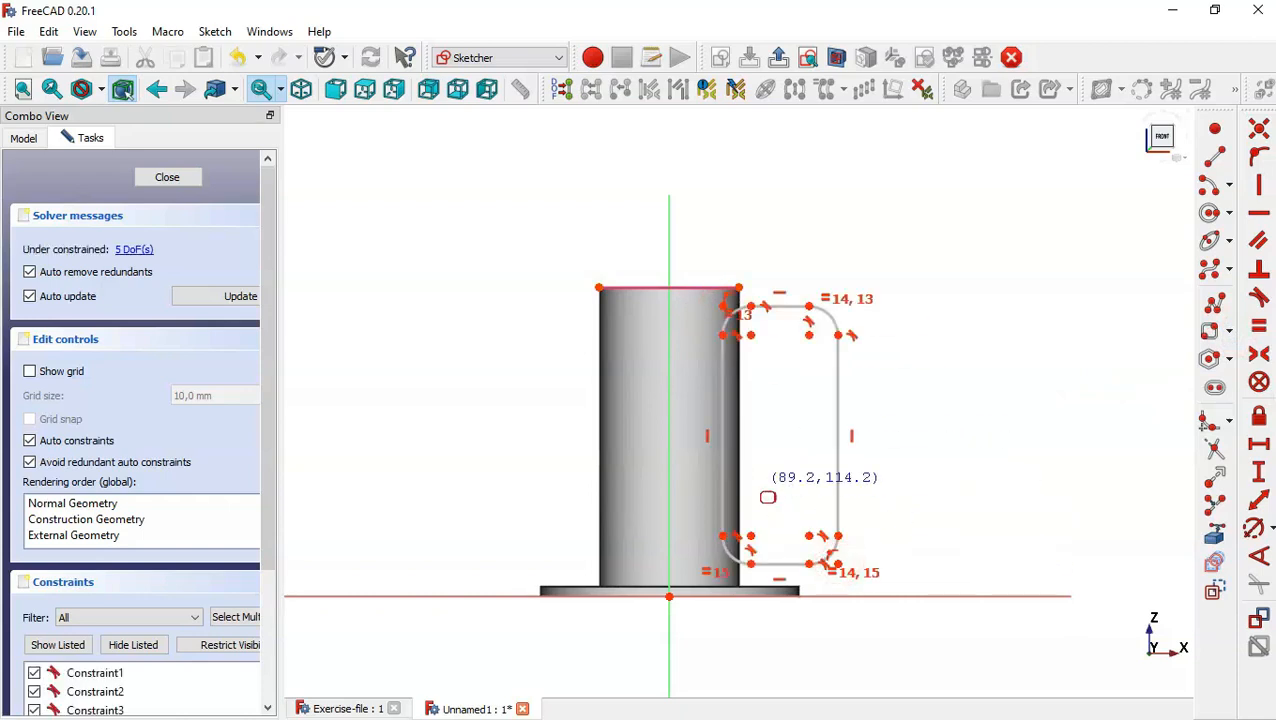
scroll(766, 498, "up", 2)
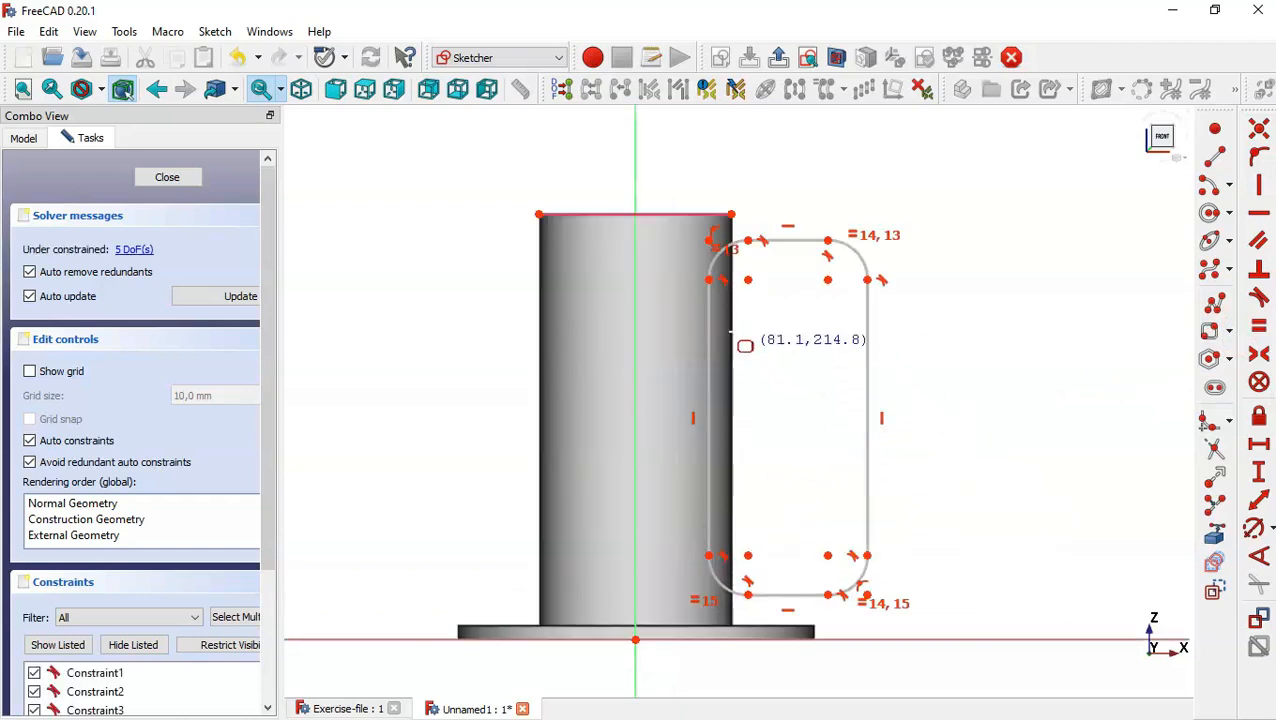
key("Escape")
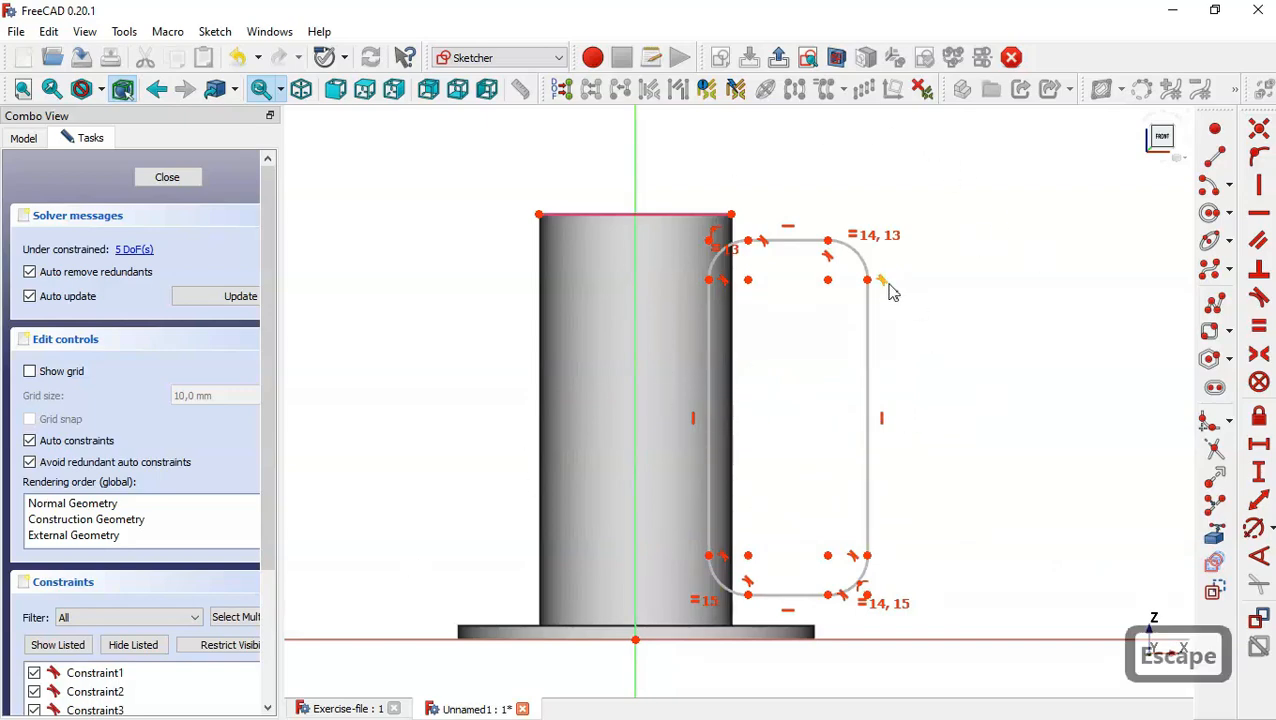
Examine the clamping flange's reach, corner radius, height and hole dimensions in the Exercise-file model, and return to the sketch.
left_click(338, 709)
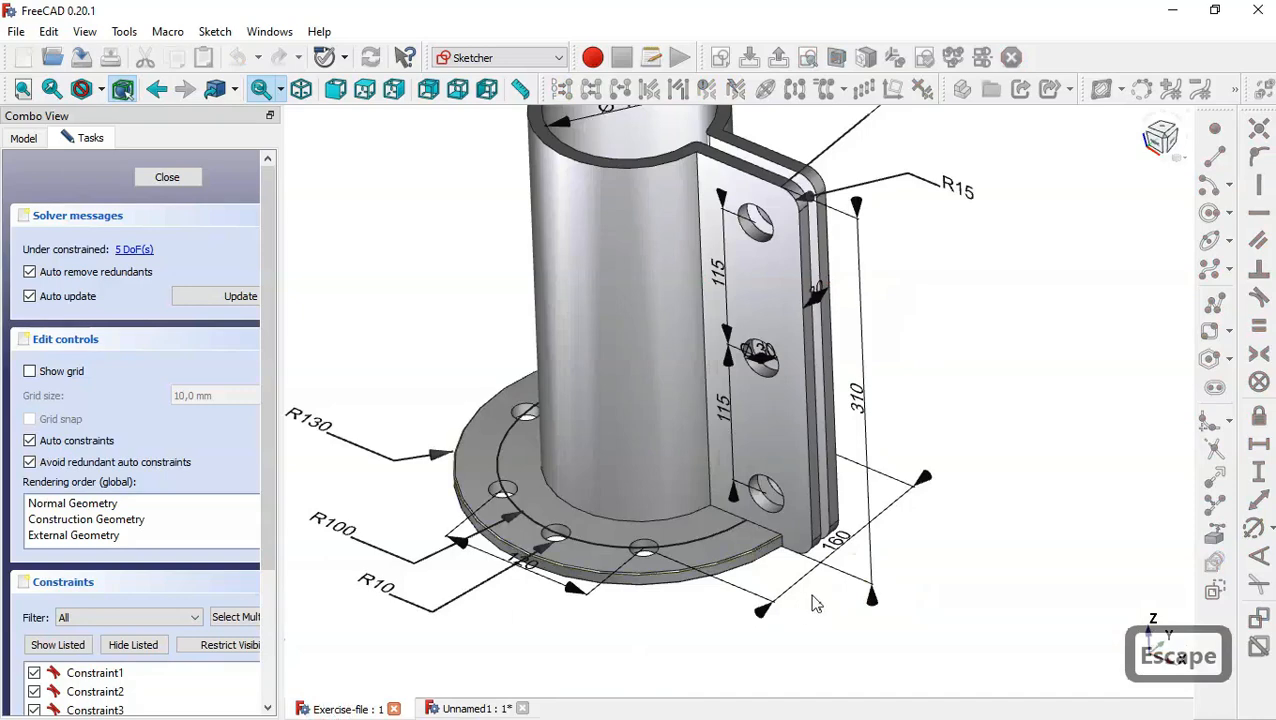
scroll(815, 603, "down", 2)
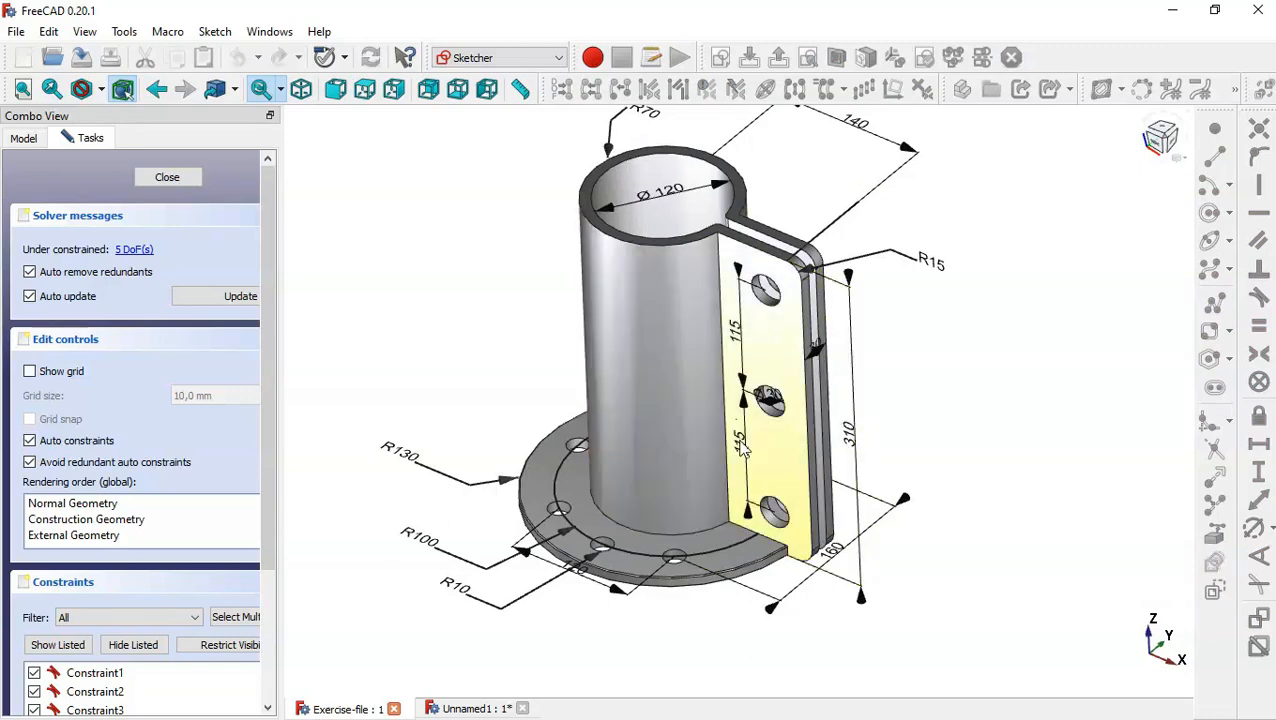
scroll(750, 400, "down", 2)
scroll(800, 190, "up", 3)
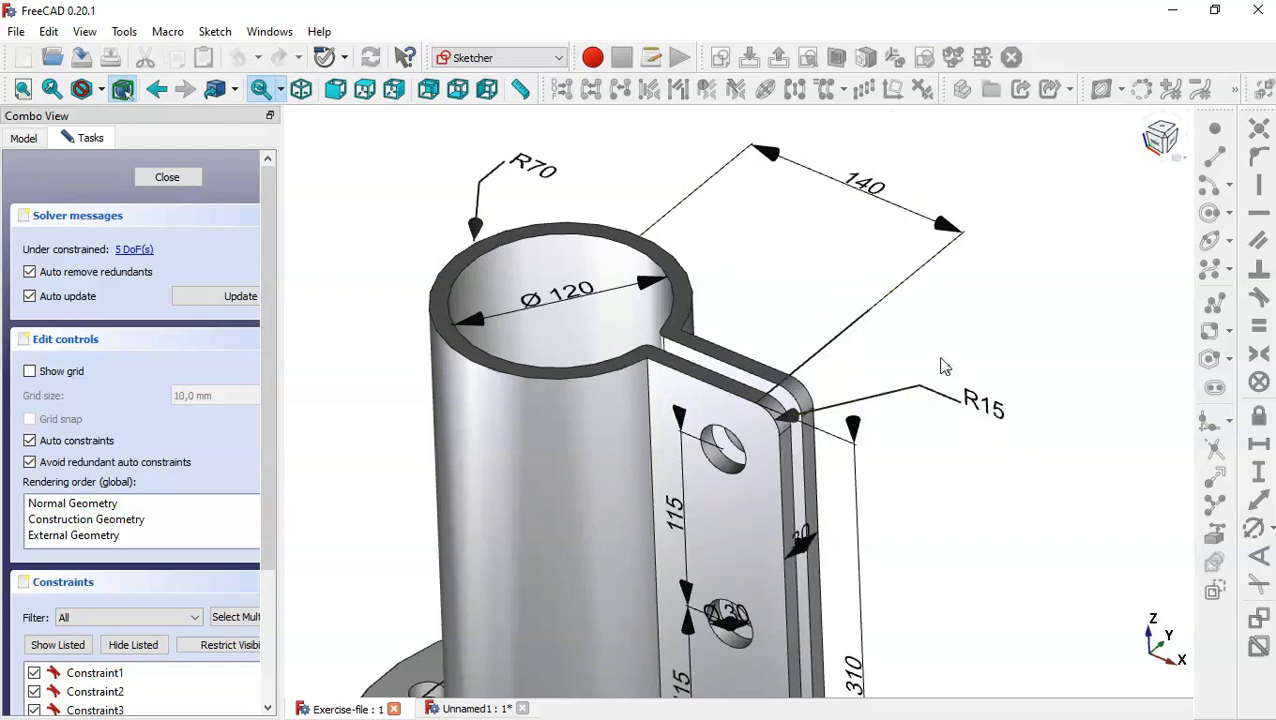
scroll(940, 366, "down", 3)
scroll(786, 376, "up", 3)
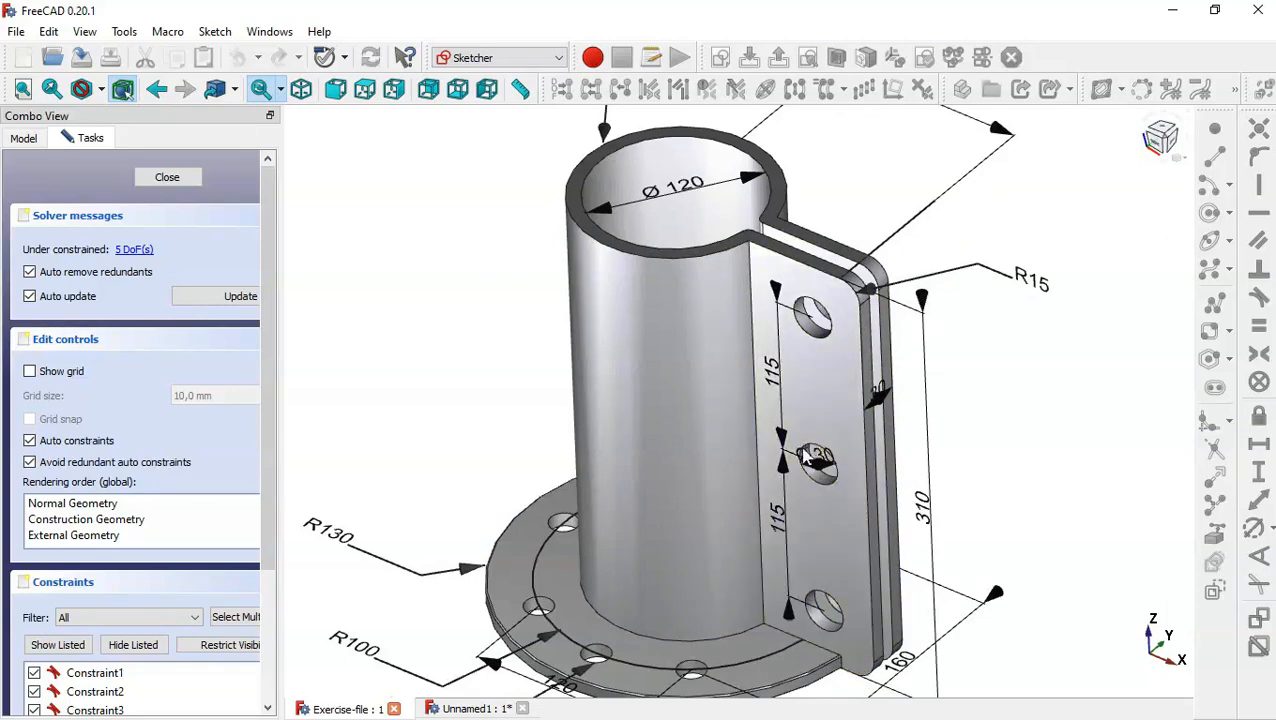
scroll(805, 455, "up", 3)
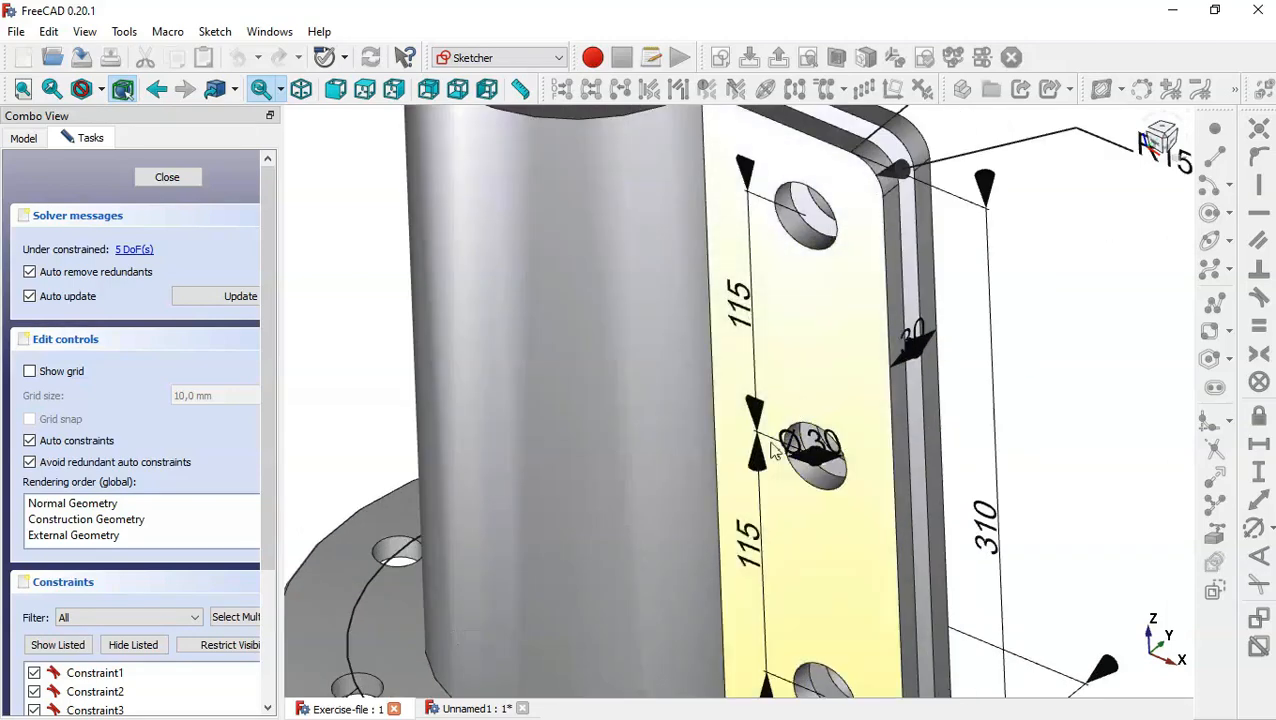
scroll(792, 507, "down", 3)
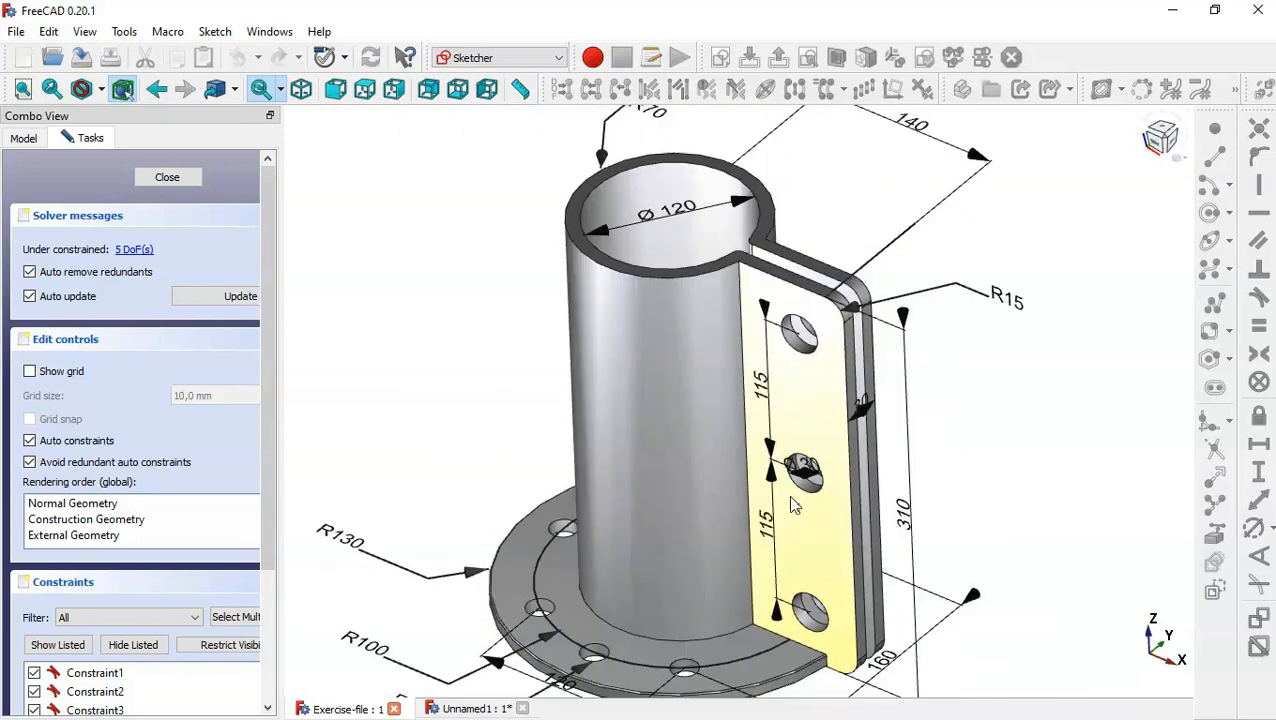
left_click(455, 710)
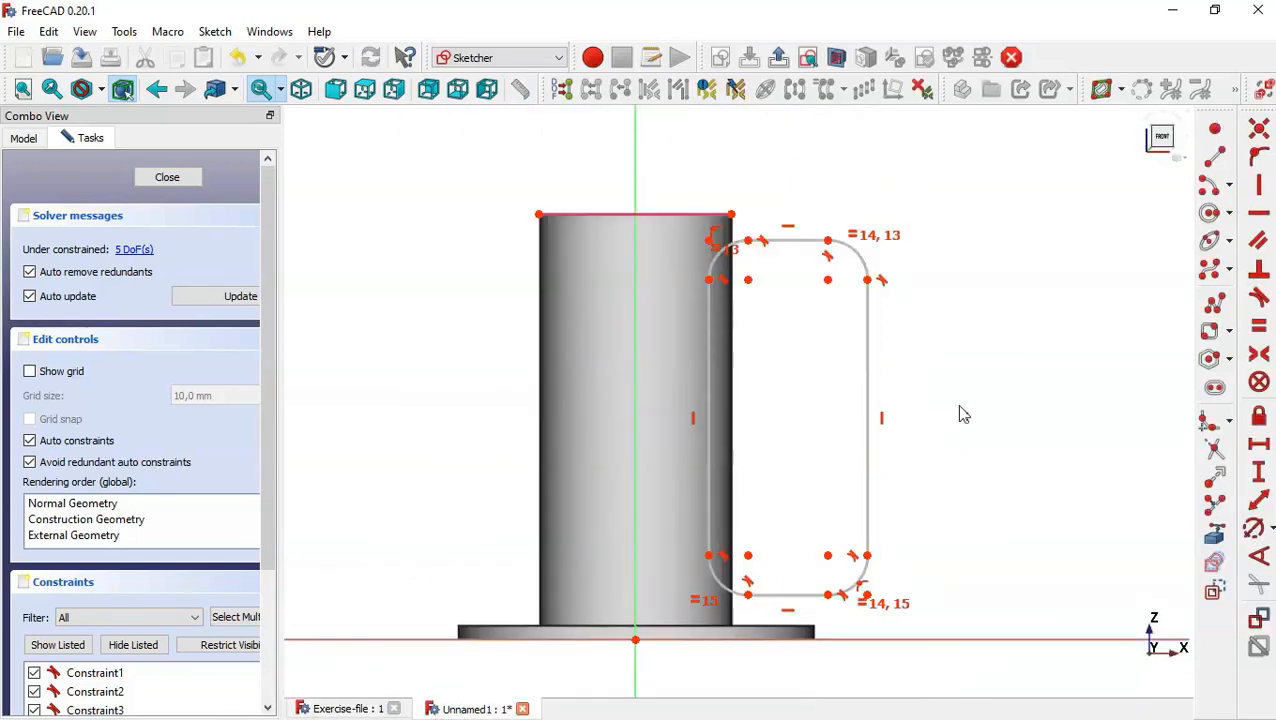
Constrain the horizontal distance from the origin to the centre of the rectangle's upper outer corner arc to 140 mm.
left_click(1259, 445)
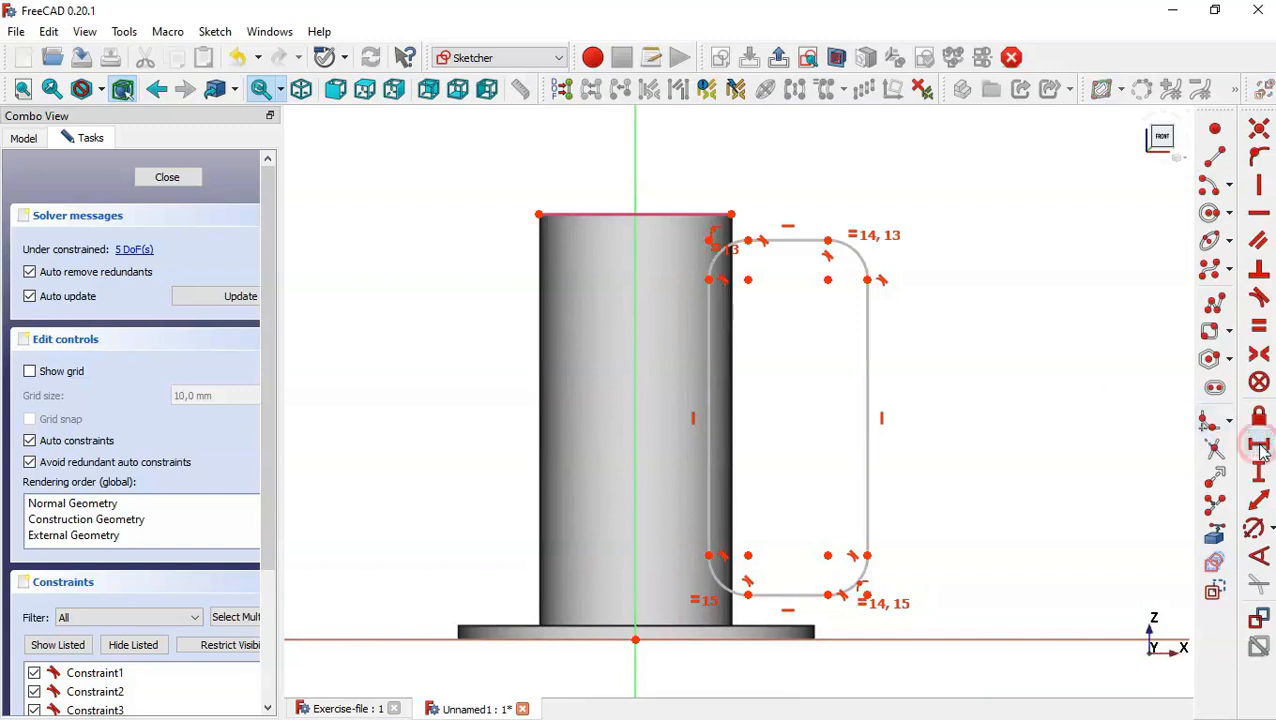
left_click(635, 638)
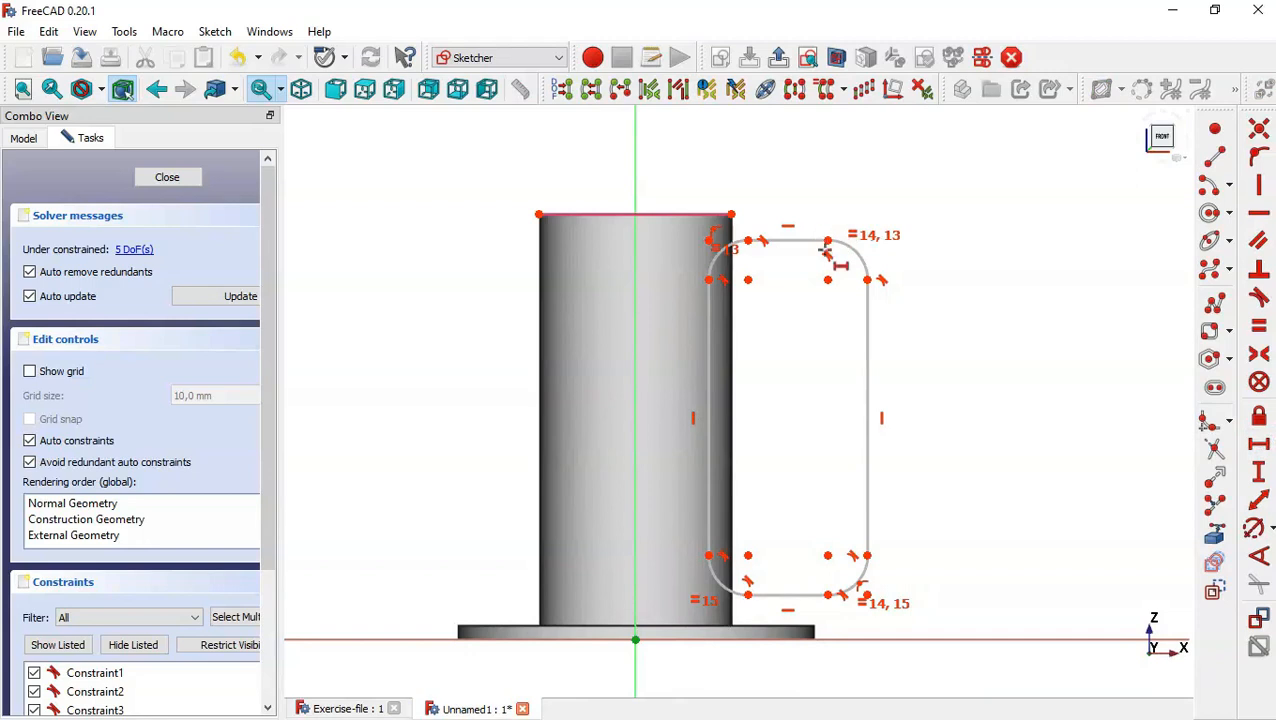
left_click(827, 279)
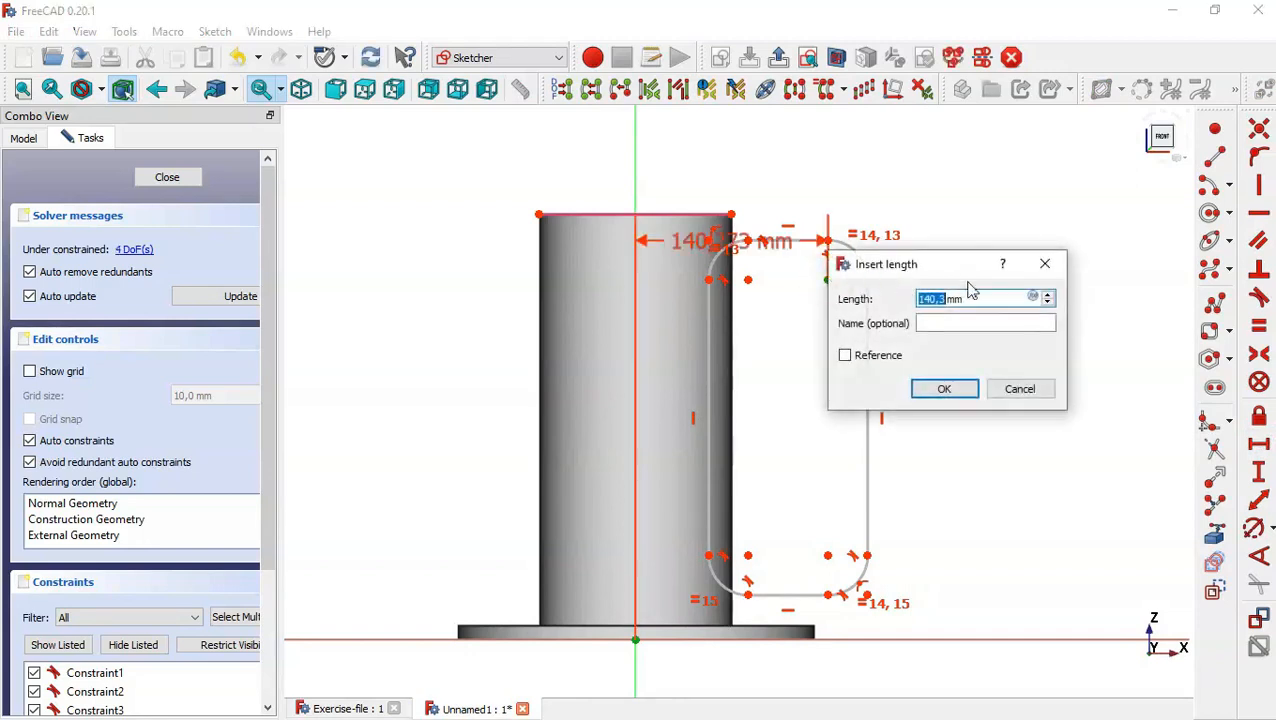
type("140")
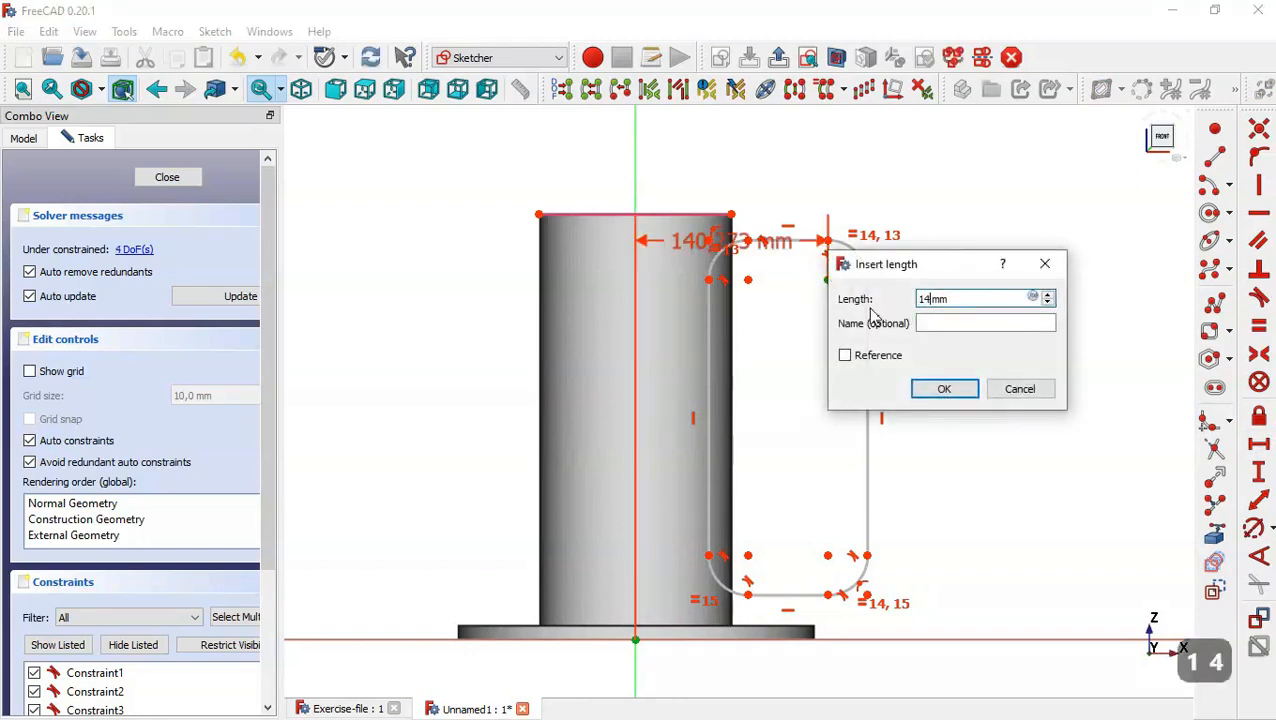
key("Return")
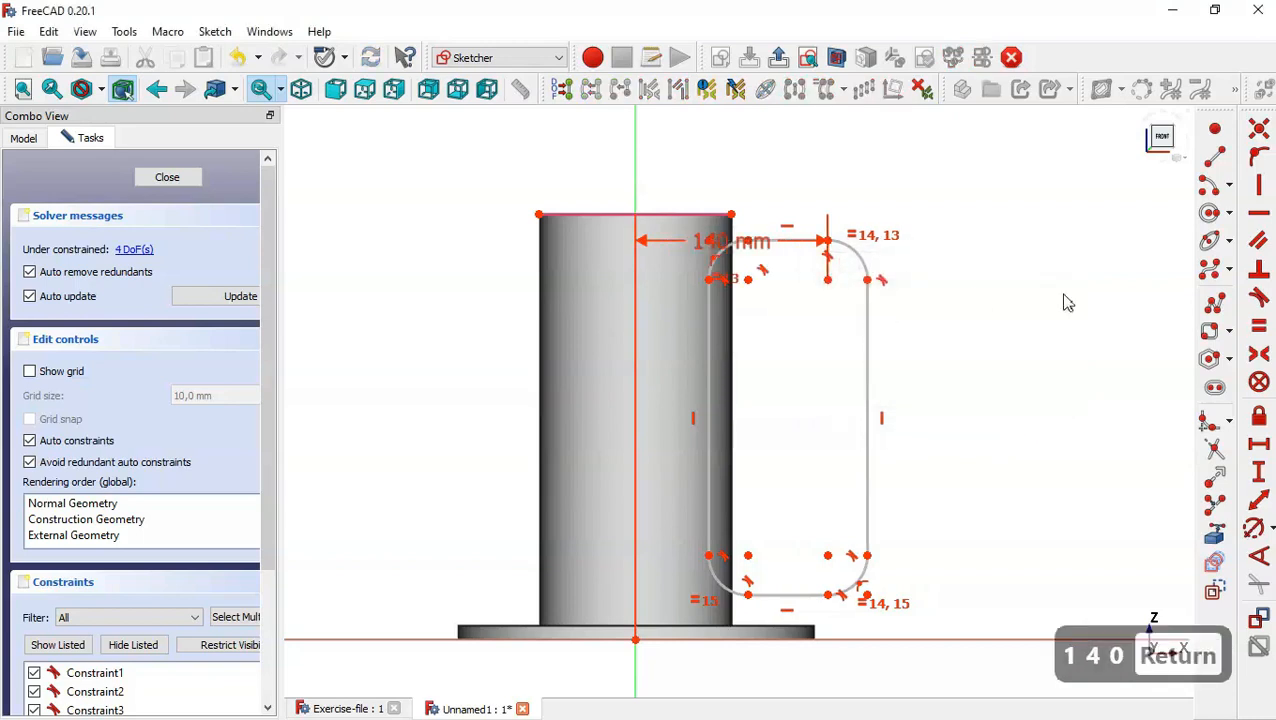
Constrain the radius of the rectangle's upper outer corner arc to 15 mm.
left_click(1254, 528)
left_click(854, 251)
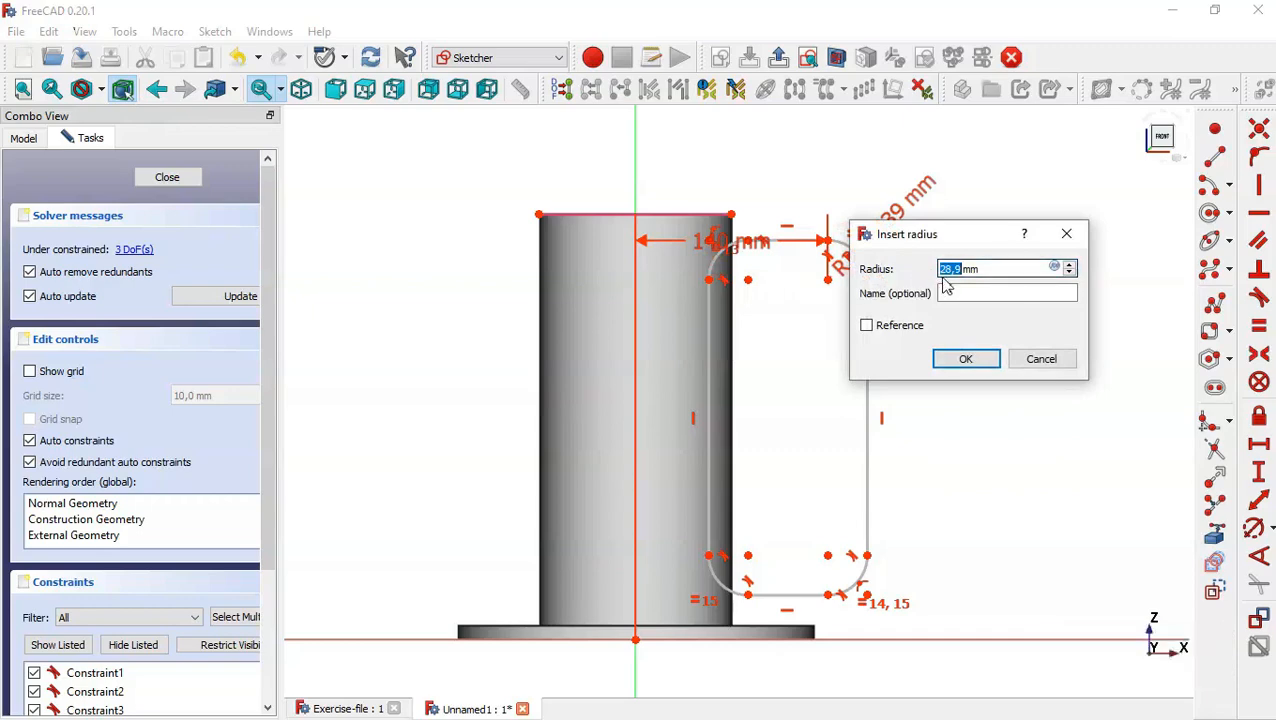
type("15")
key("Return")
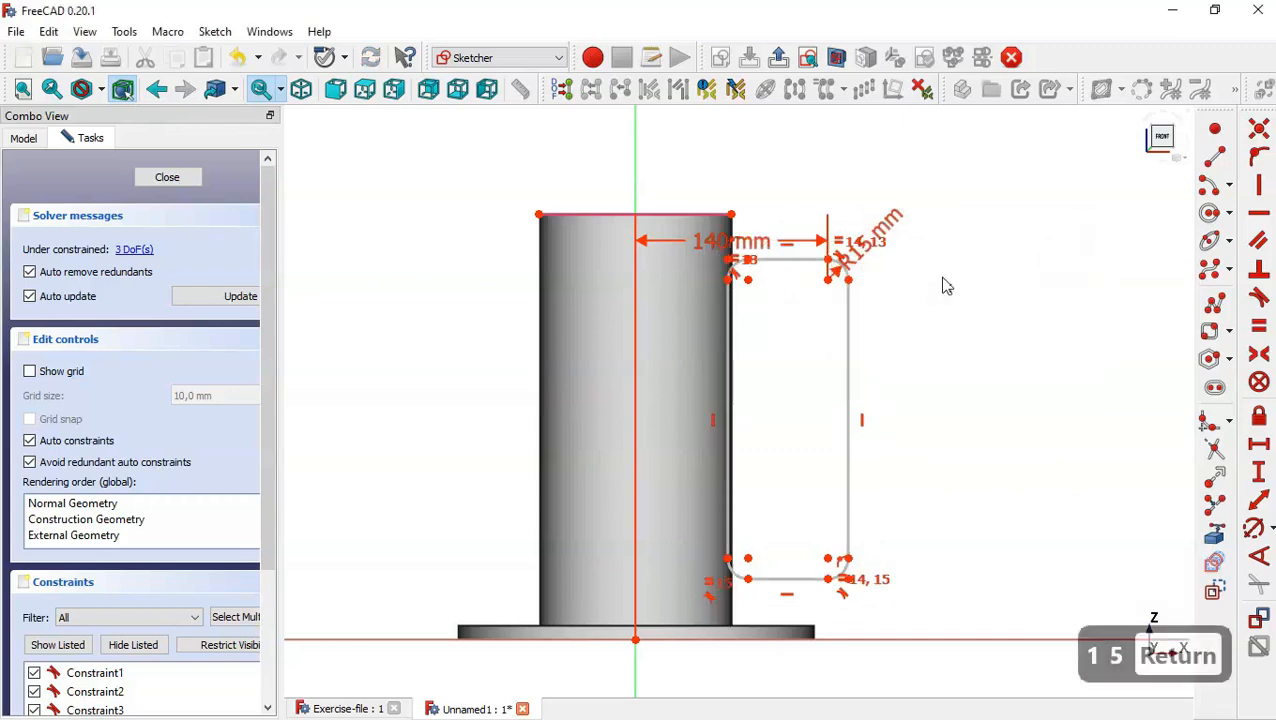
key("Escape")
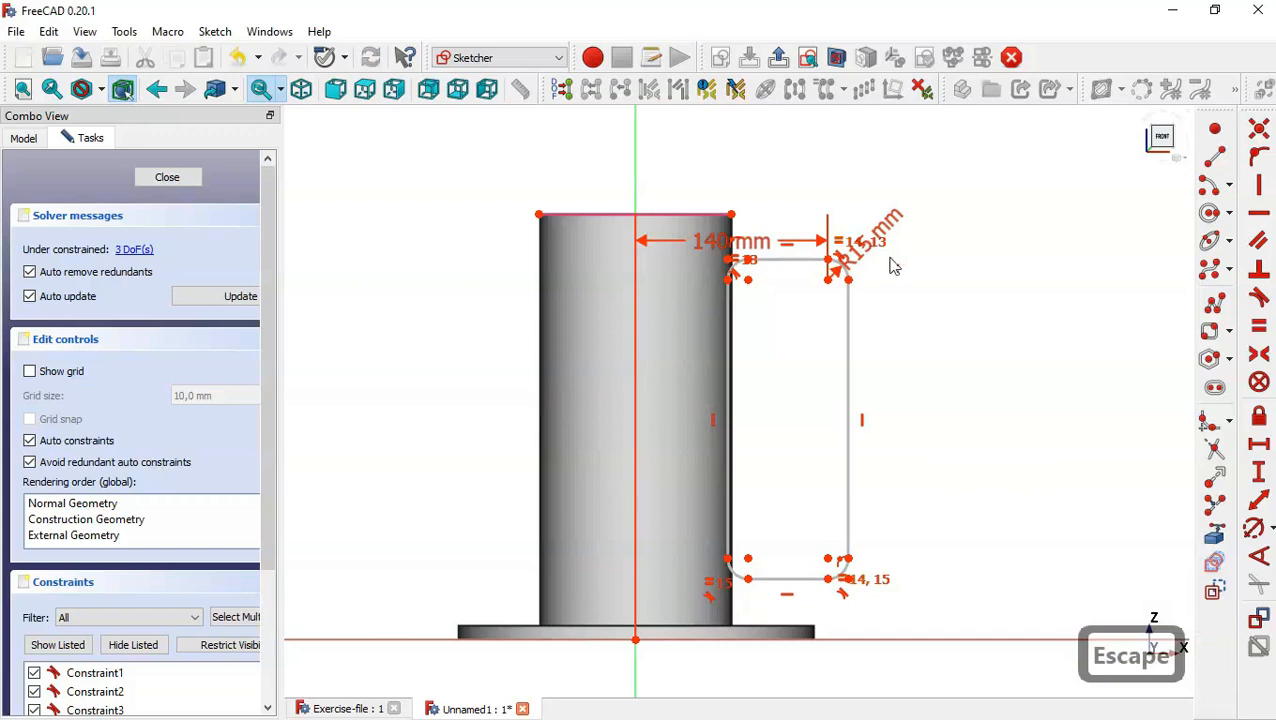
Align the rounded rectangle's upper edge horizontally with the cylinder's top +X corner and its lower edge with the origin.
left_click(733, 215)
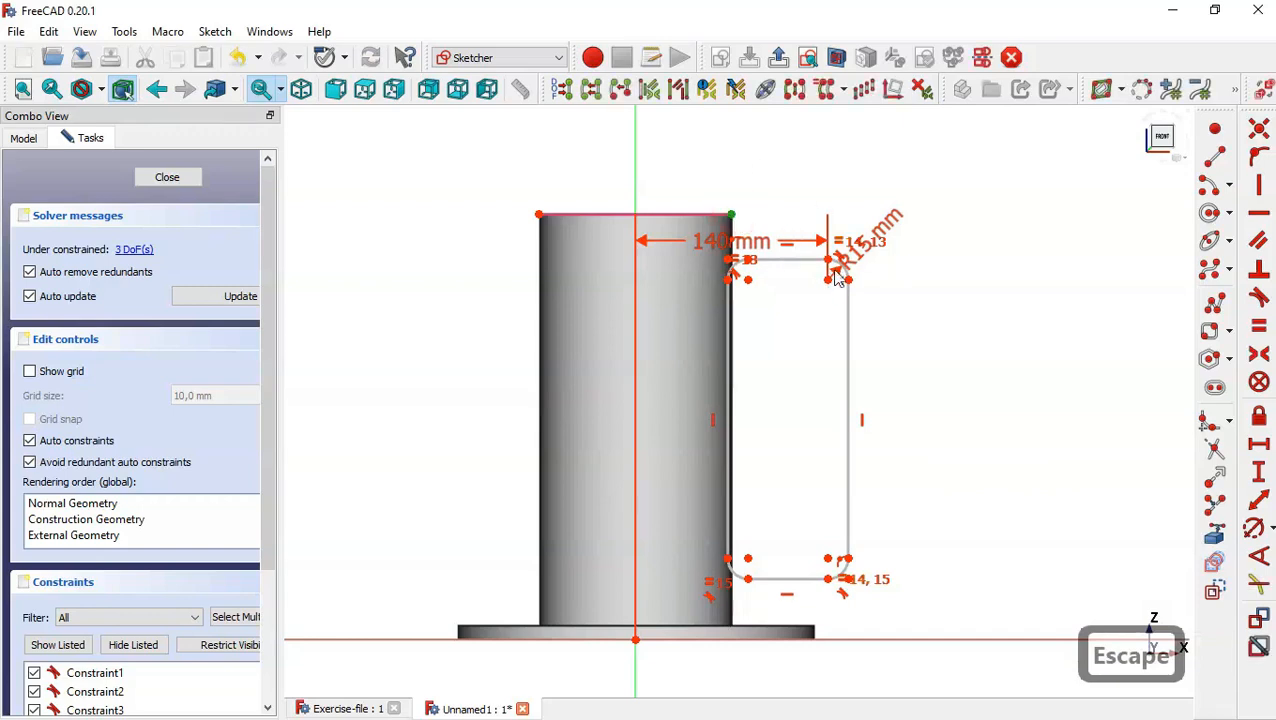
left_click(830, 262)
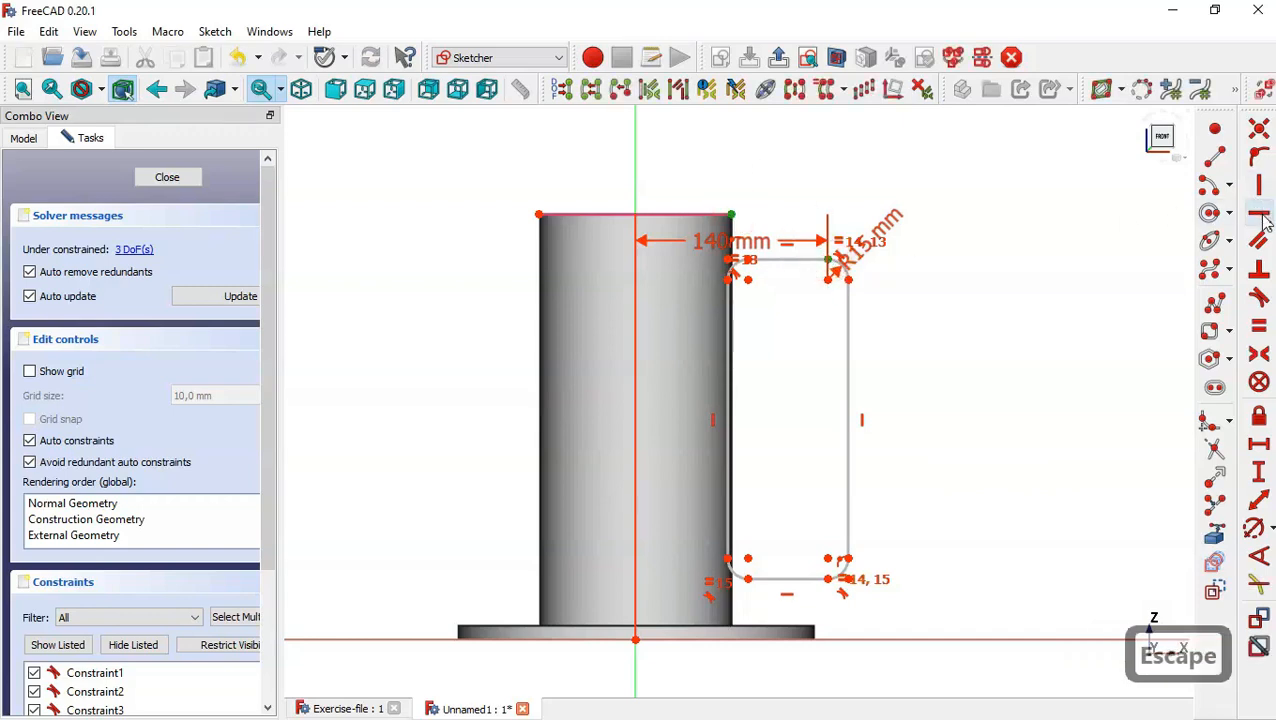
left_click(1259, 212)
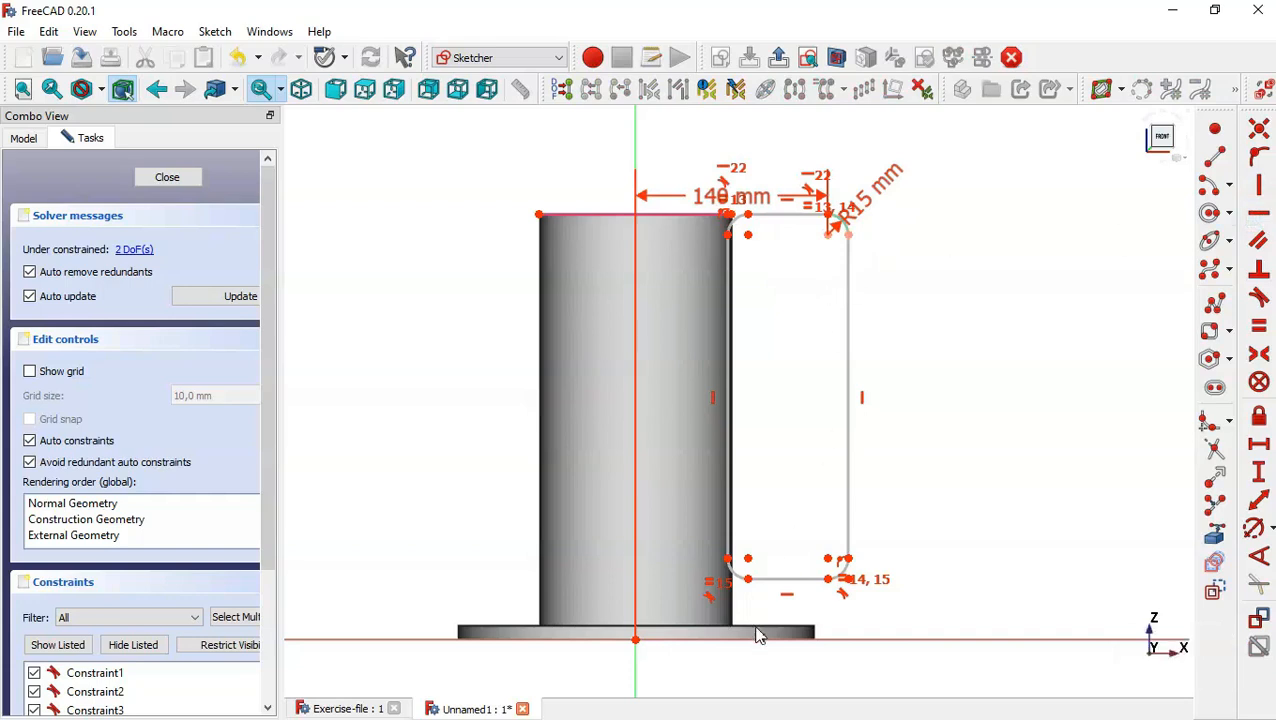
left_click(828, 580)
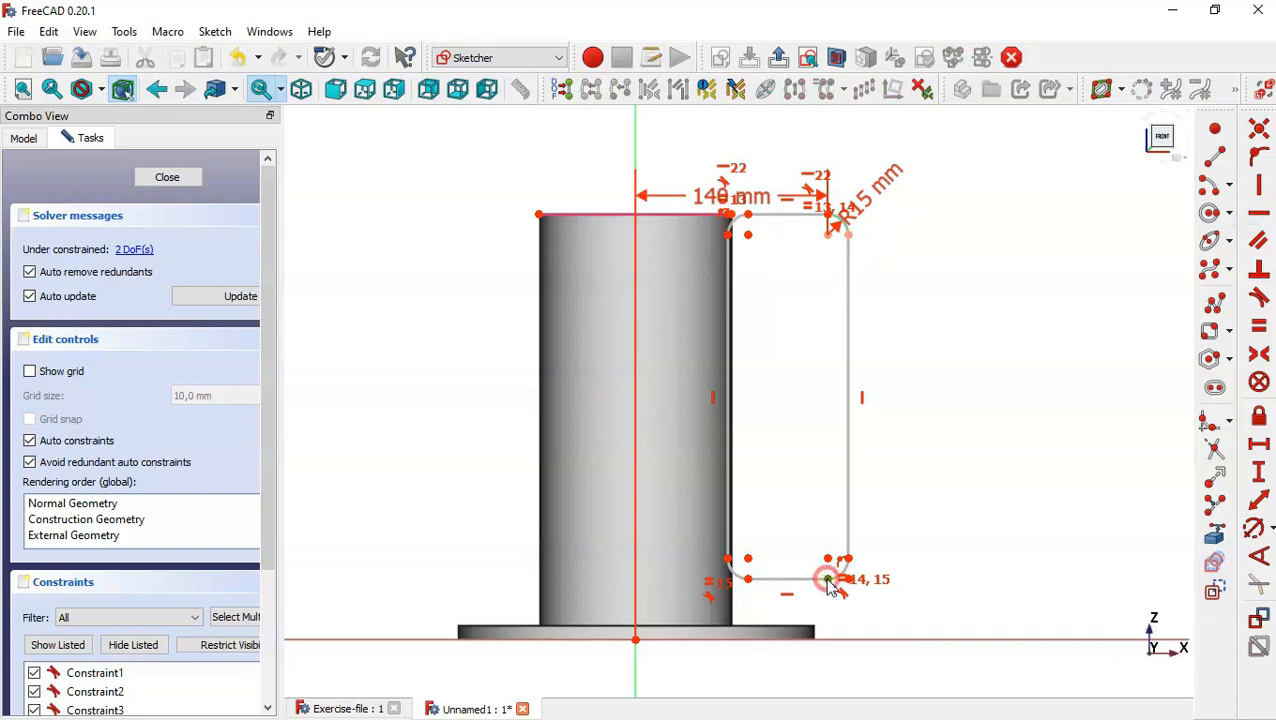
left_click(635, 640)
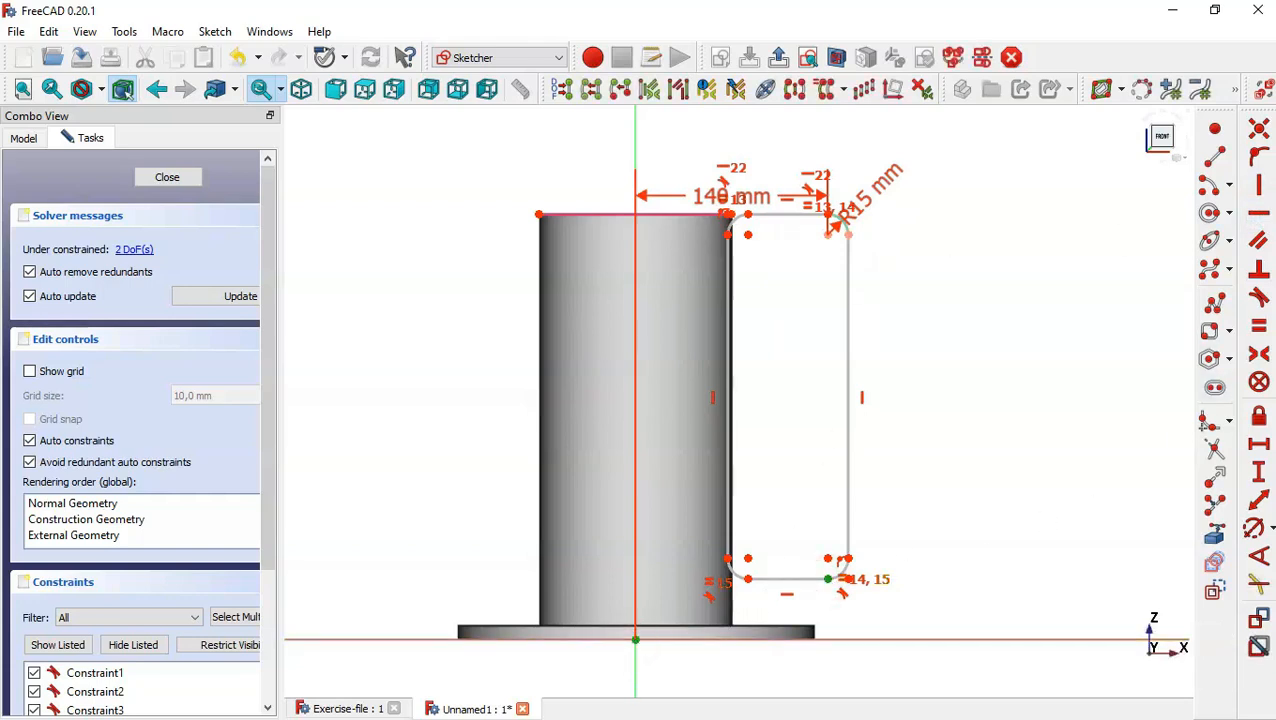
left_click(1261, 214)
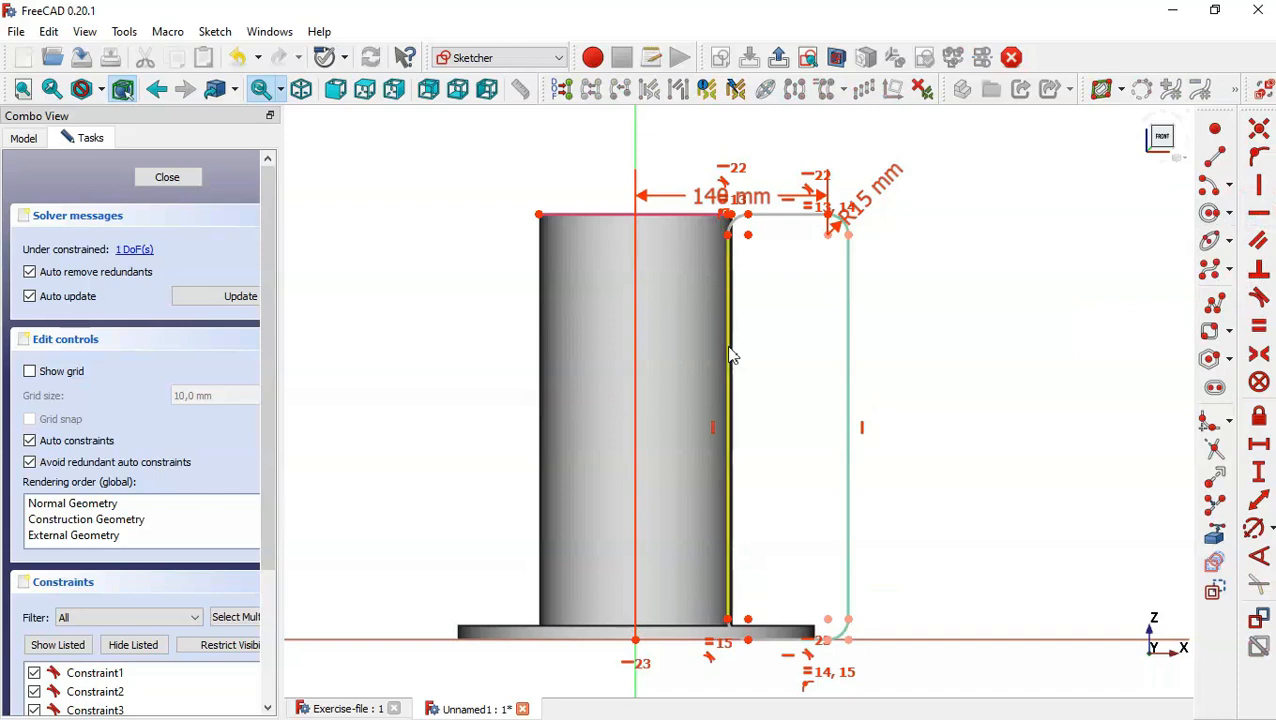
Shift the rectangle's inner side into the cylinder and align its lower endpoint vertically with the origin.
mouse_move(735, 353)
left_mouse_down()
mouse_move(658, 347)
mouse_move(713, 353)
left_mouse_up()
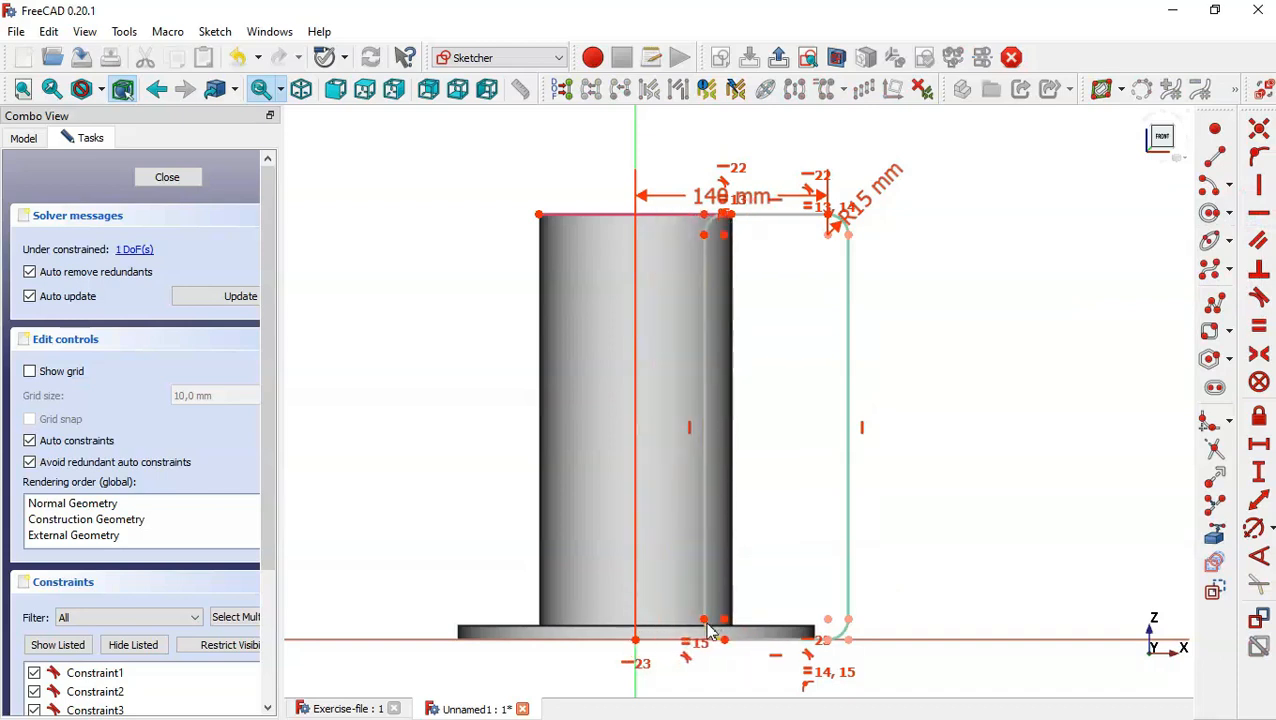
left_click(636, 640)
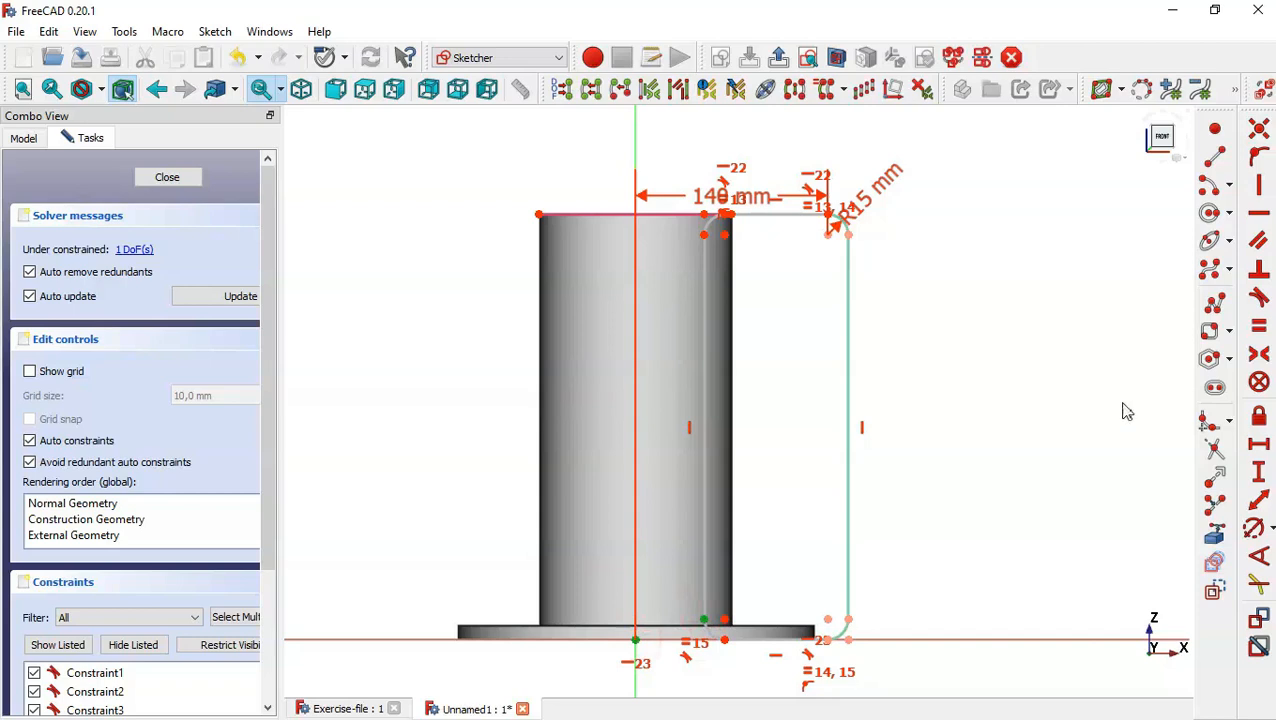
left_click(1263, 184)
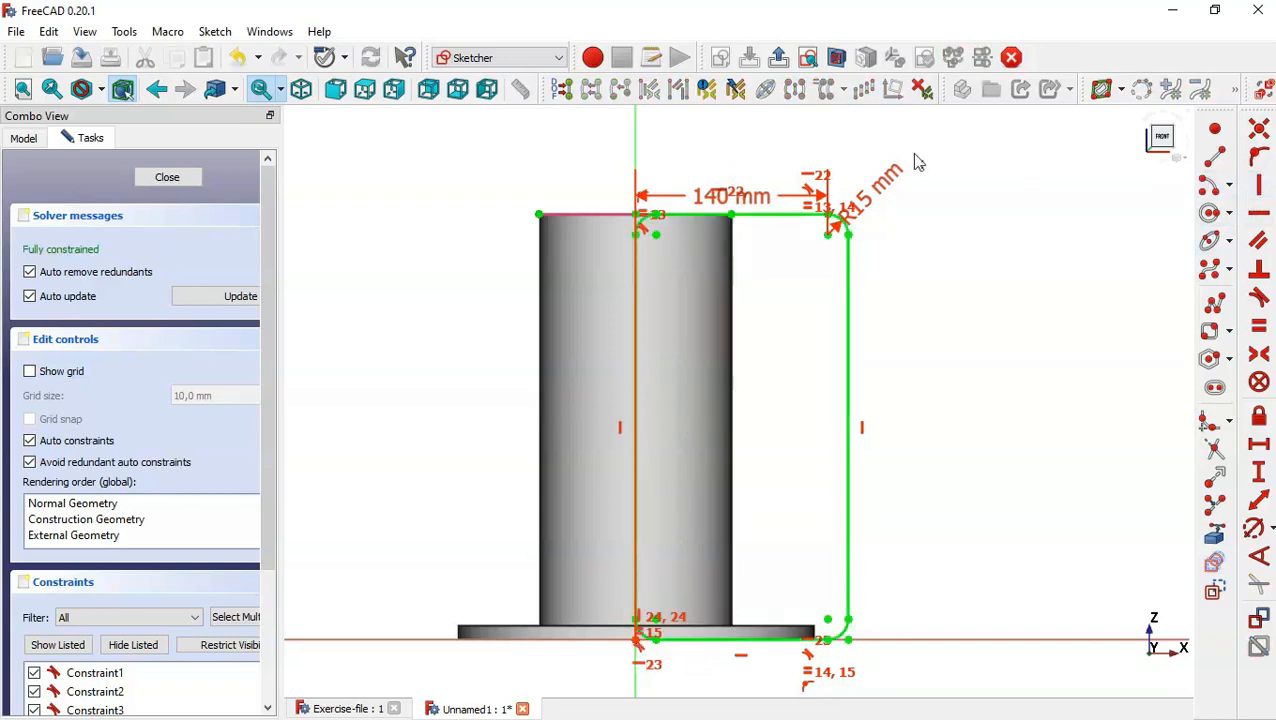
Draw three circles in a vertical column between the cylinder and the rectangle's outer edge, with radii of about 21, 24 and 27 mm.
left_click(1208, 212)
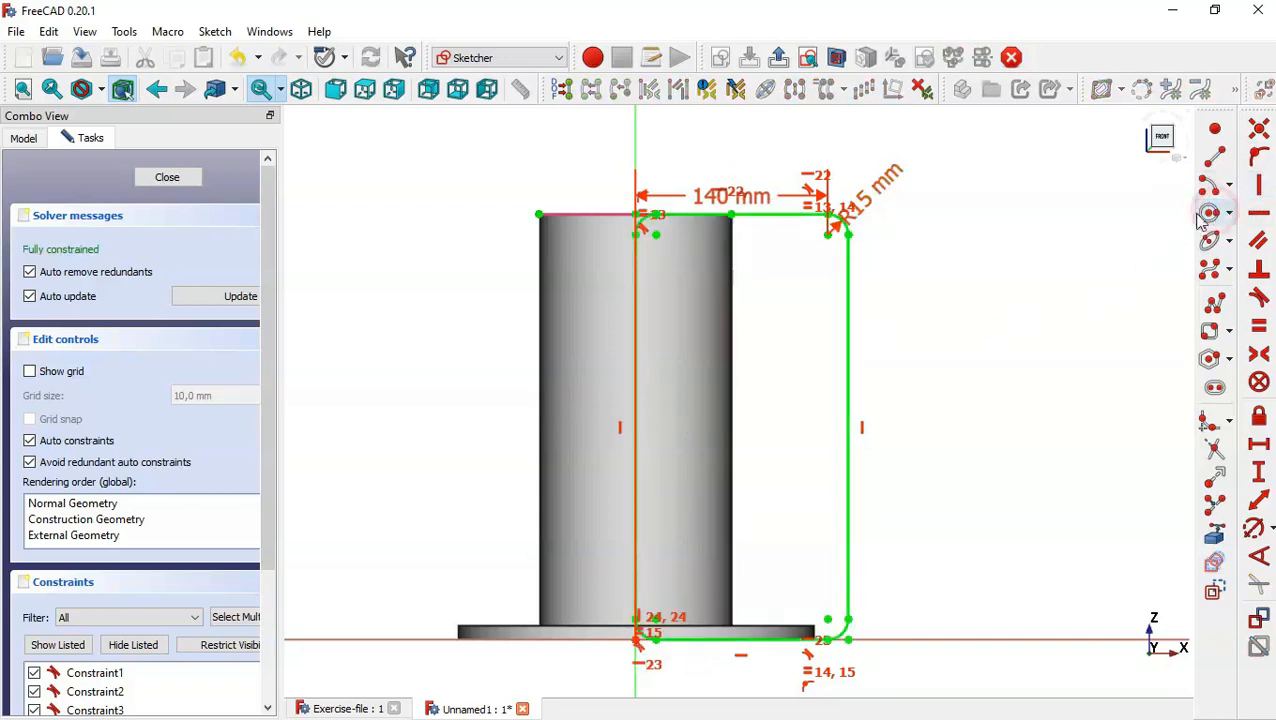
left_click(787, 270)
left_click(803, 296)
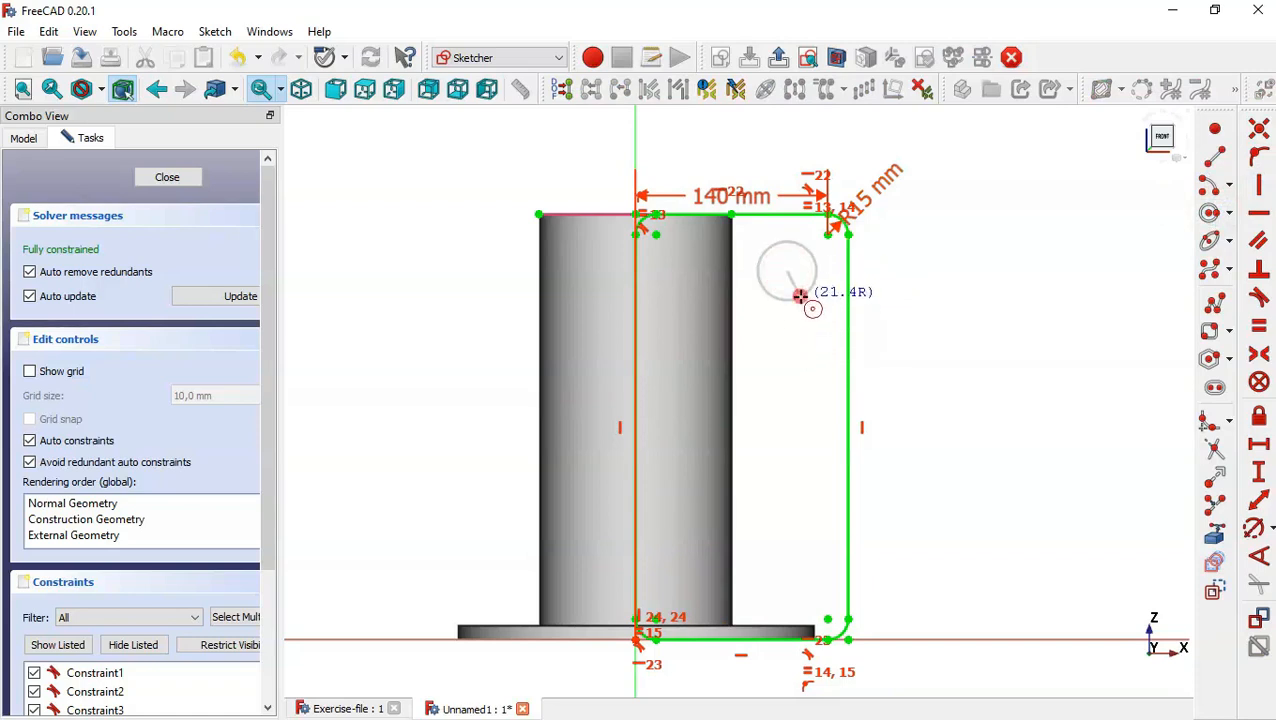
left_click(789, 408)
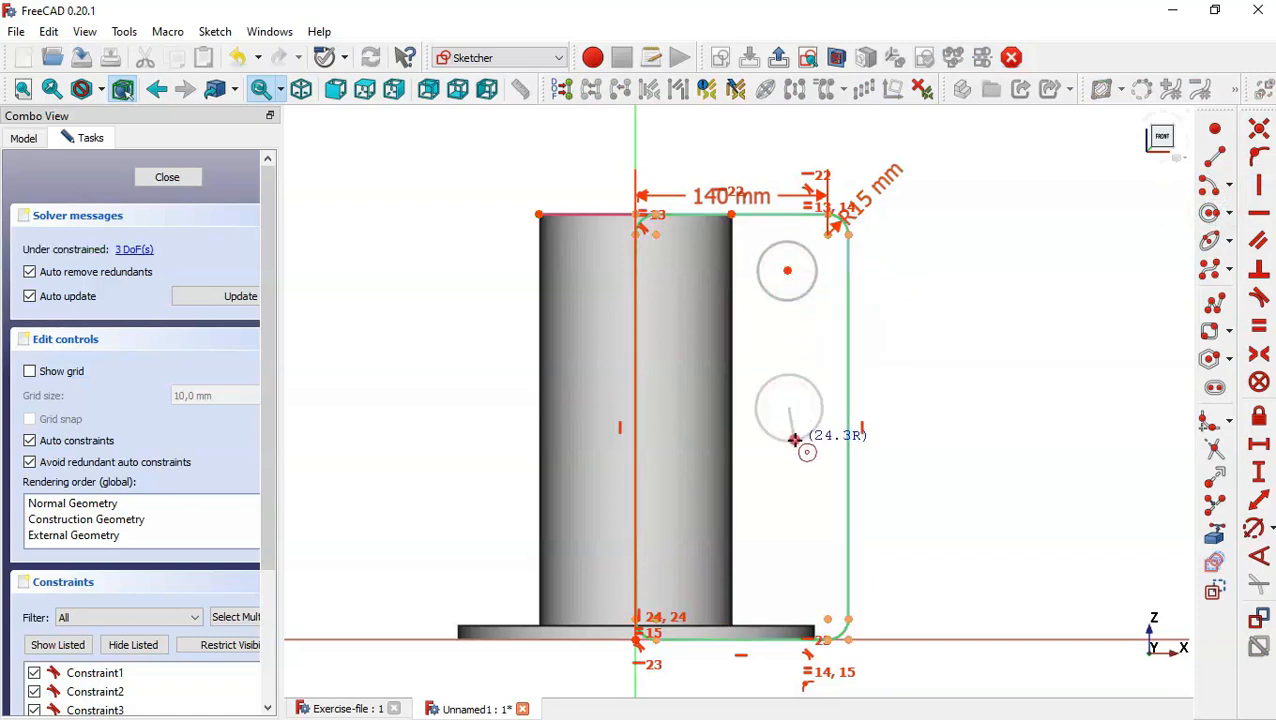
left_click(805, 435)
left_click(791, 547)
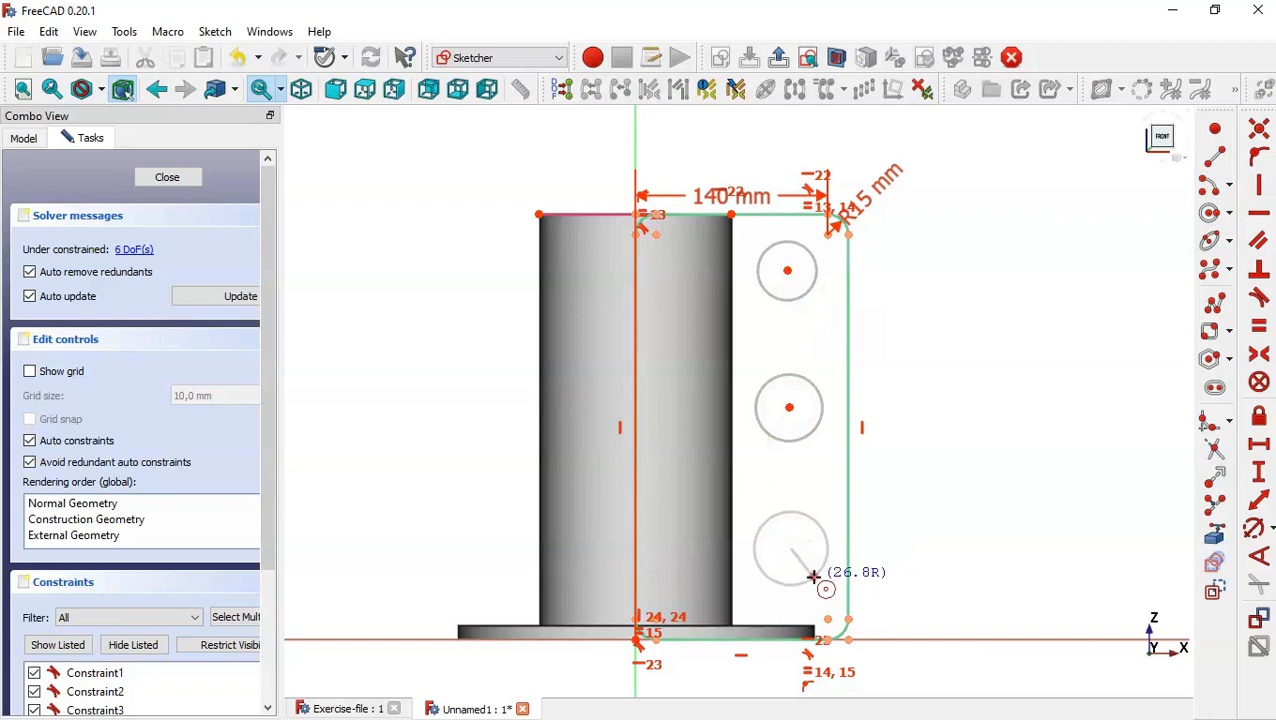
left_click(830, 545)
key("Escape")
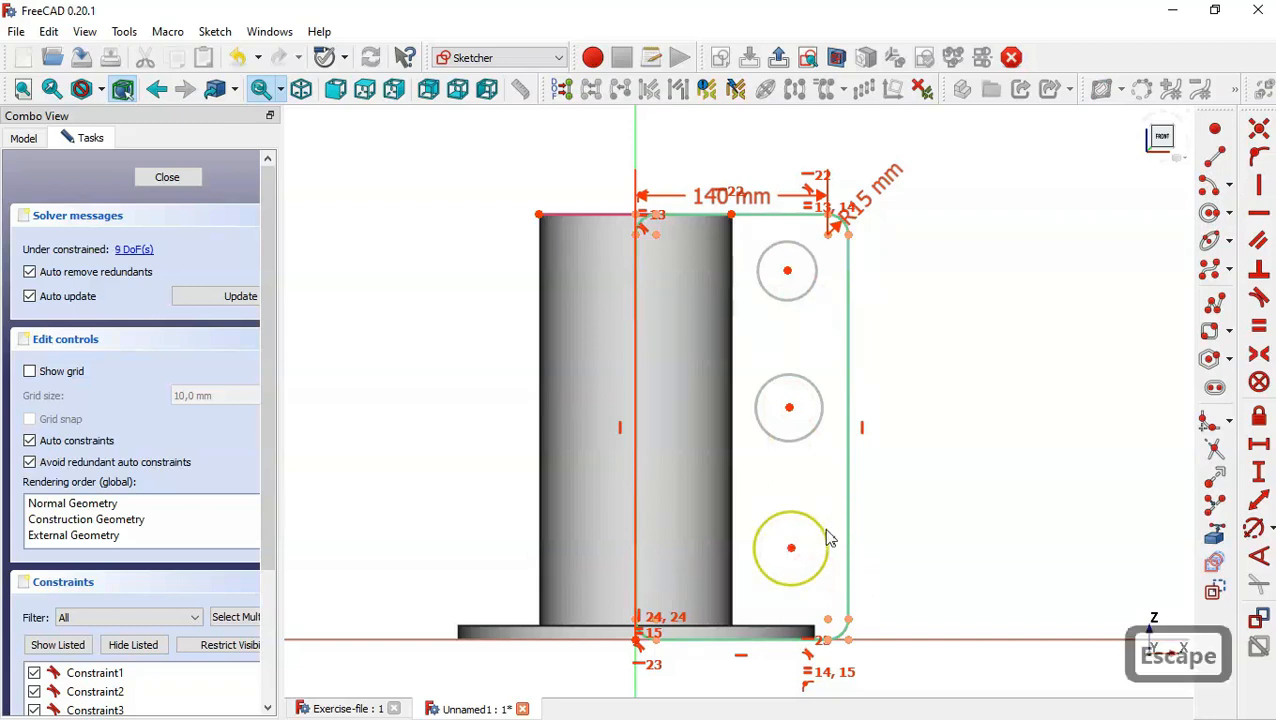
Constrain the three circles to equal size.
left_click(818, 433)
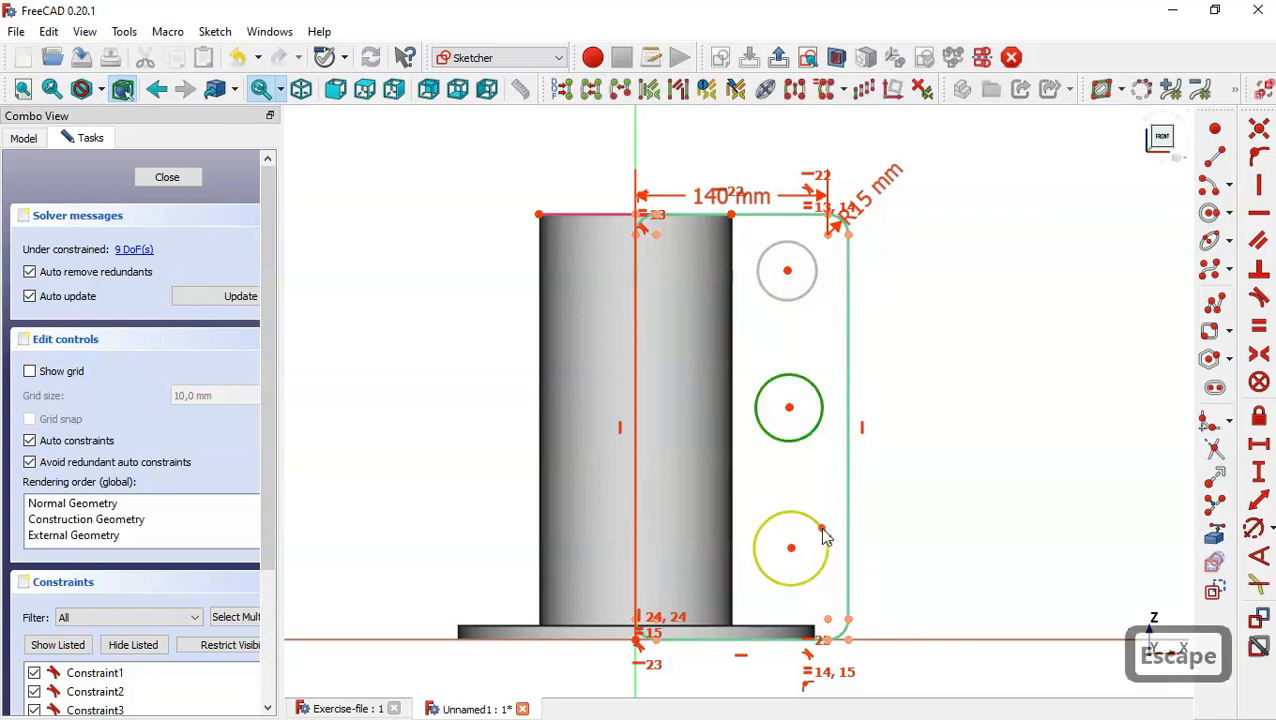
left_click(822, 530)
left_click(812, 249)
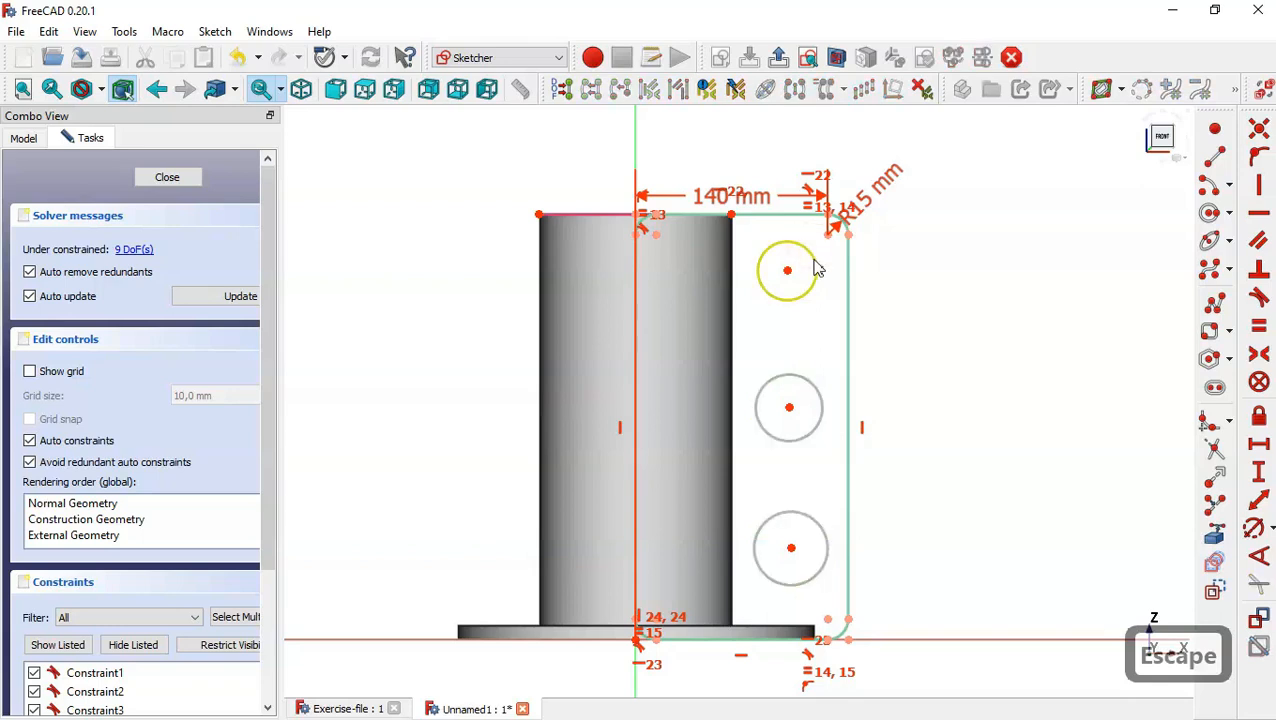
left_click(814, 258)
left_click(819, 432)
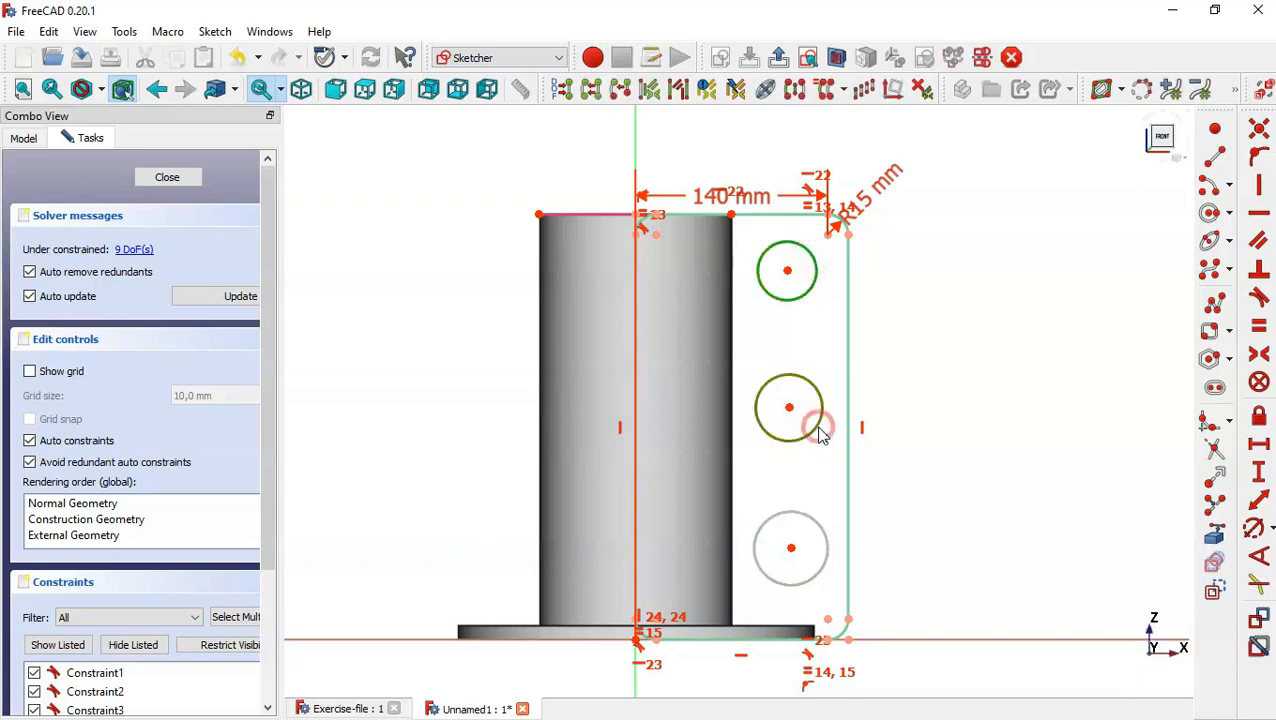
left_click(820, 538)
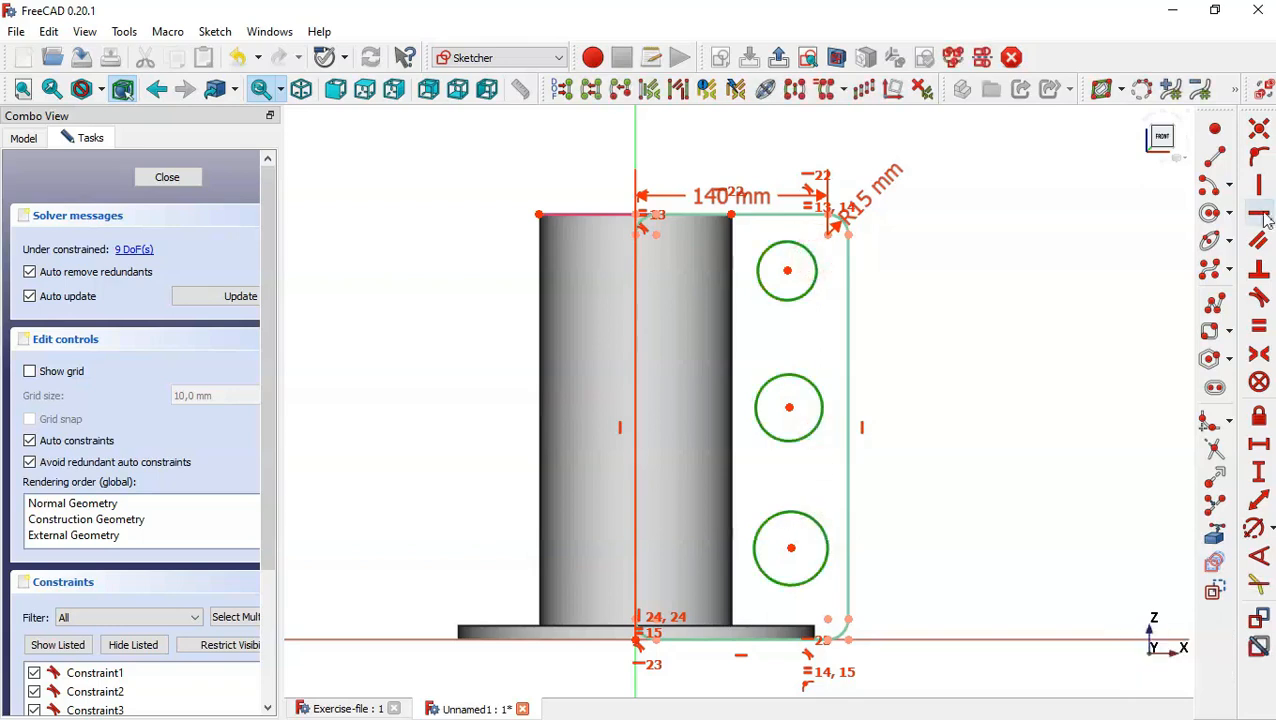
left_click(1262, 328)
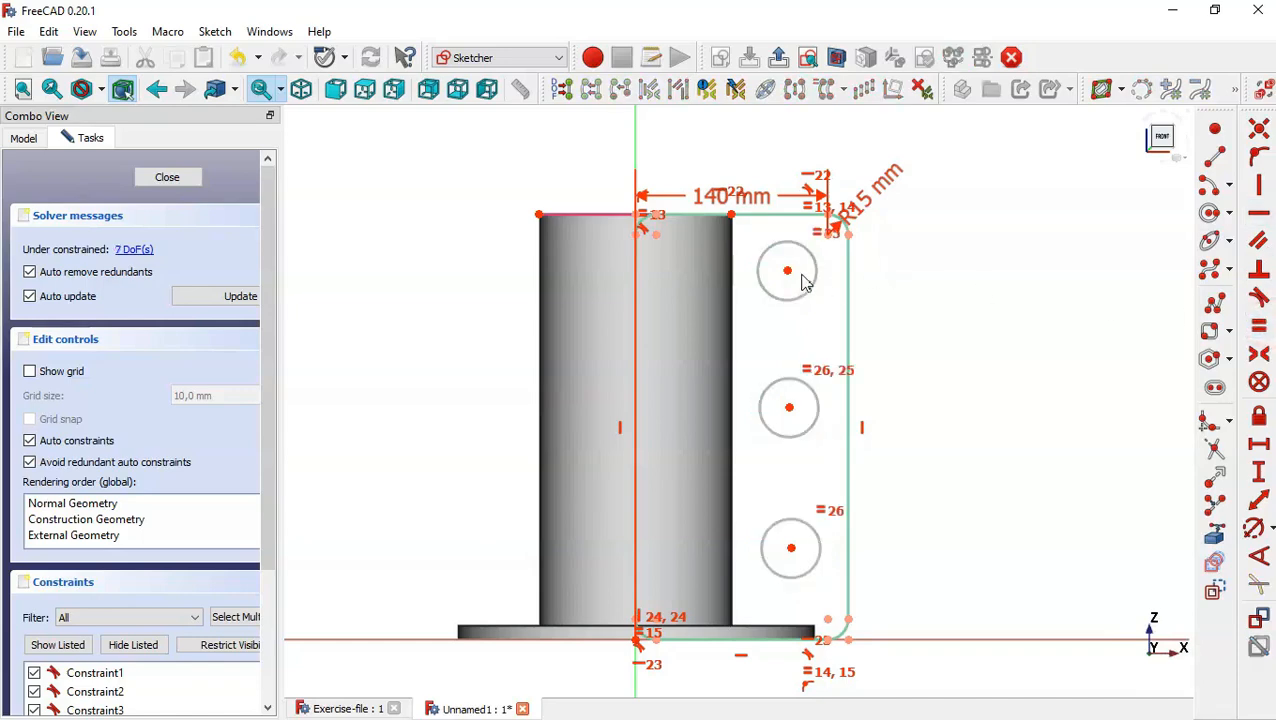
Align the centres of the three circles vertically.
left_click(789, 410)
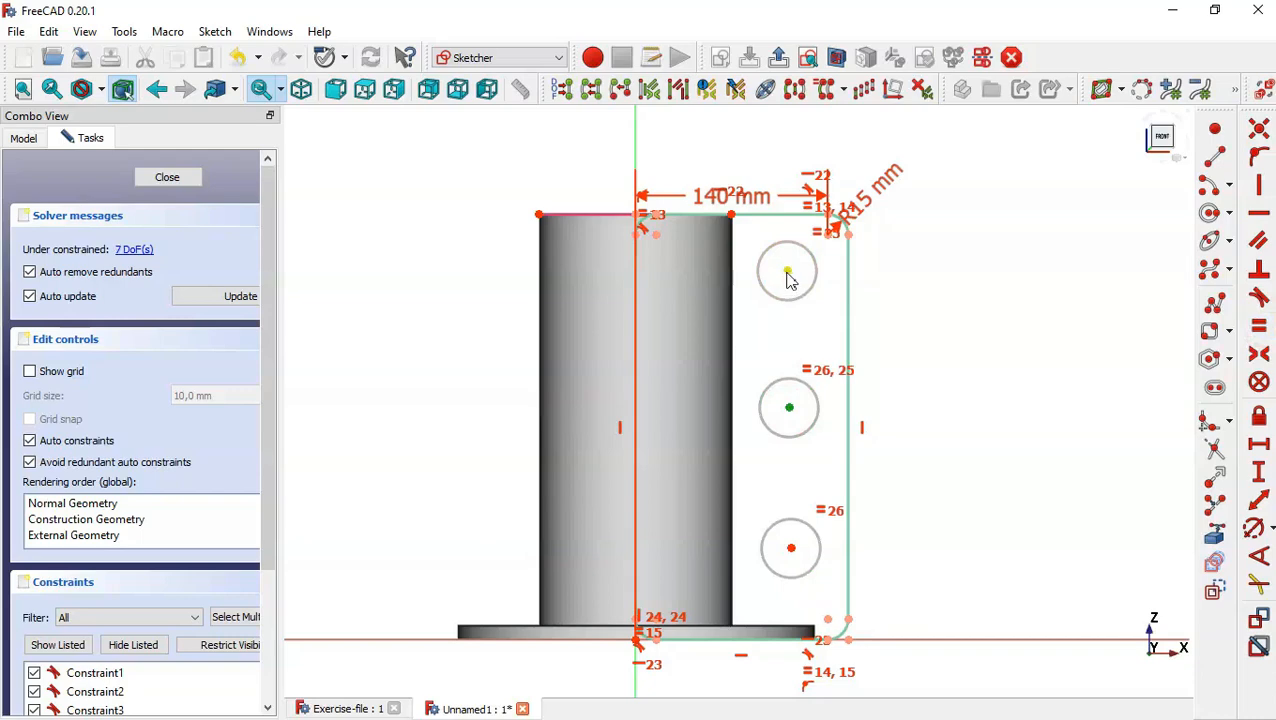
left_click(787, 272)
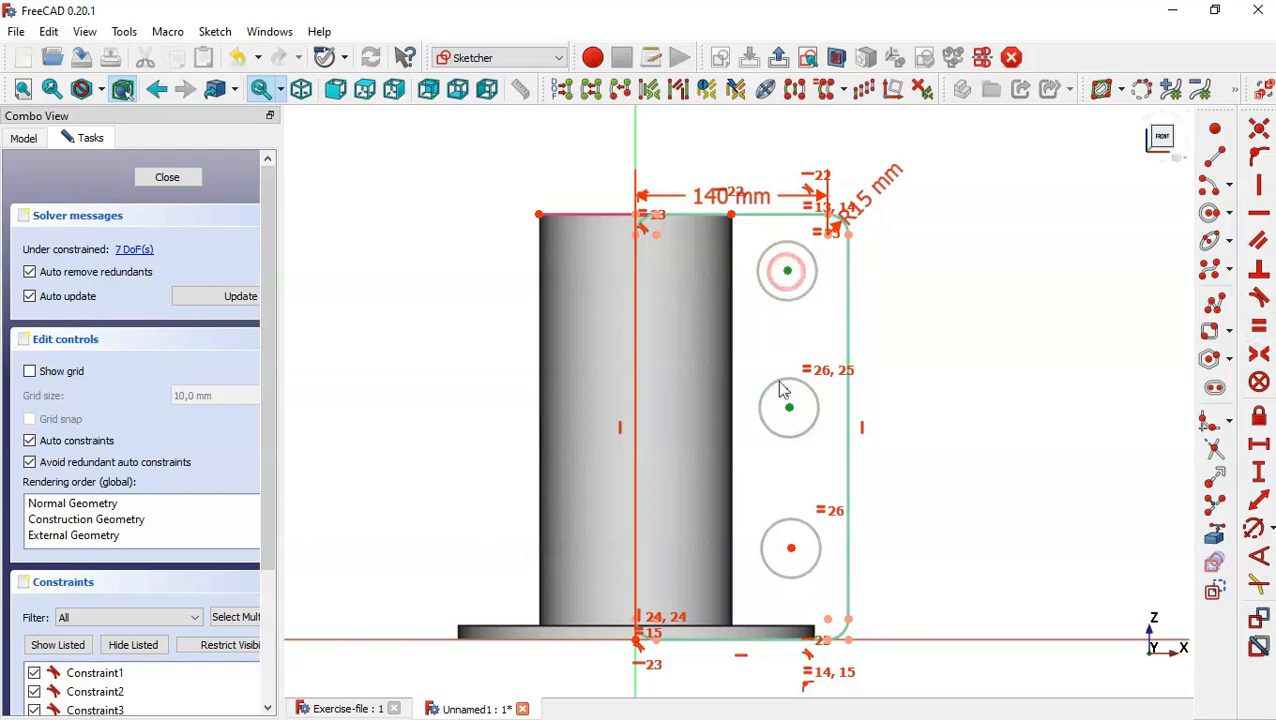
left_click(791, 550)
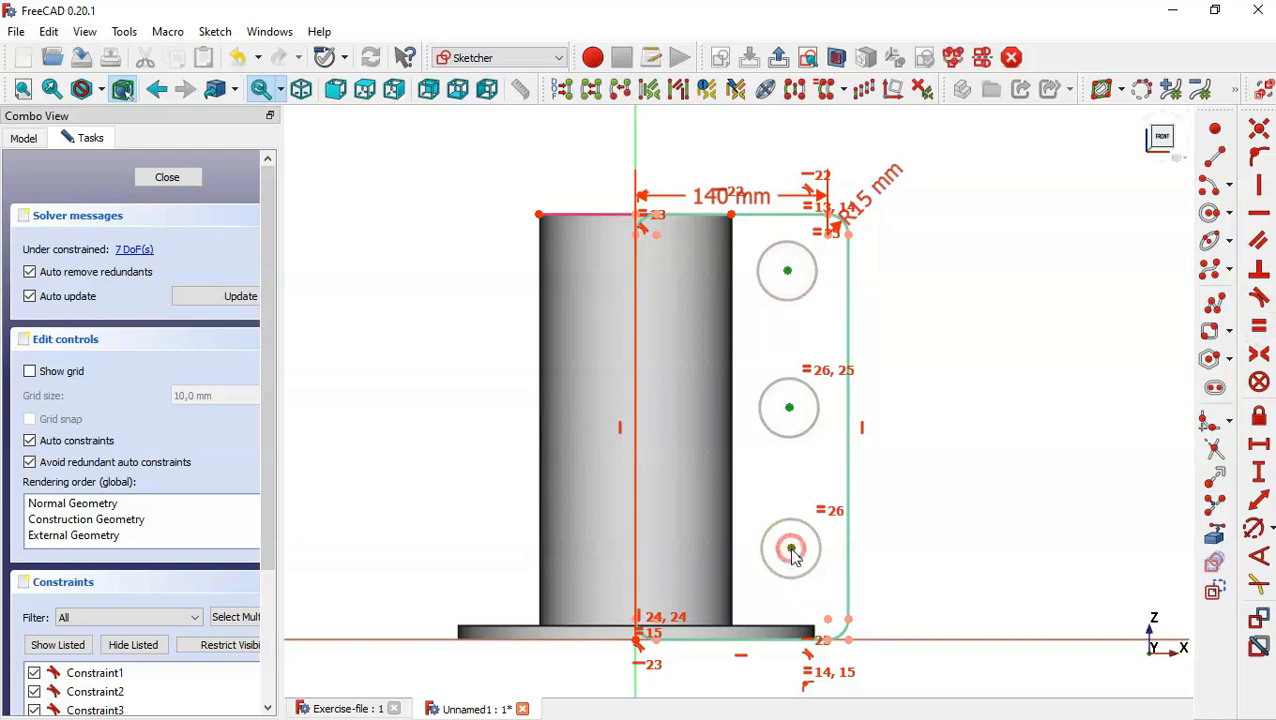
left_click(1261, 188)
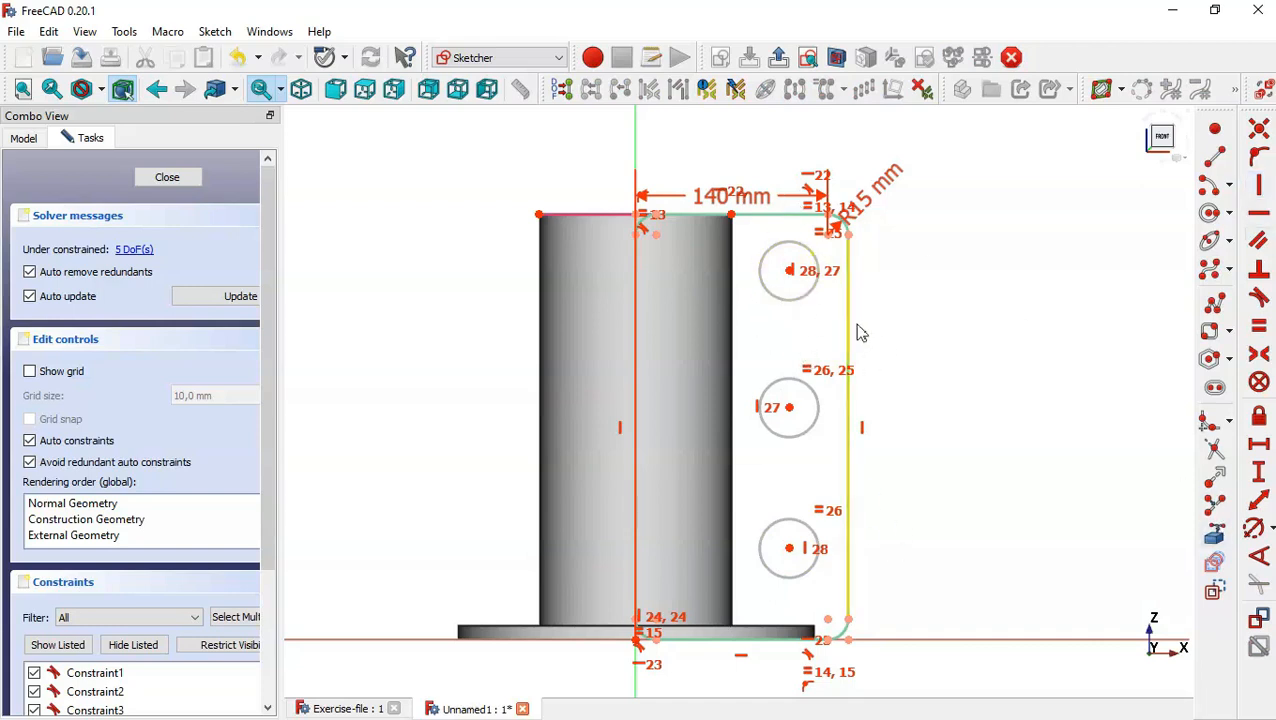
Constrain the middle circle's diameter to 30 mm.
left_click(1255, 527)
left_click(816, 399)
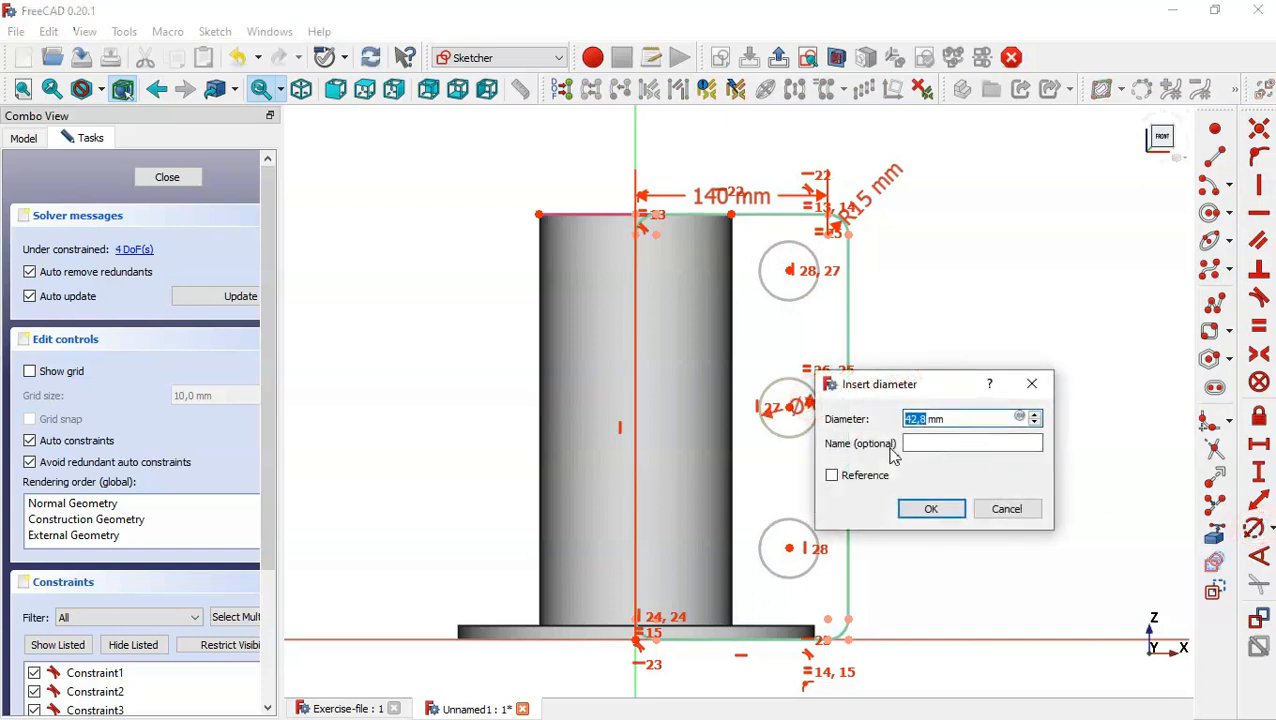
type("30")
key("Return")
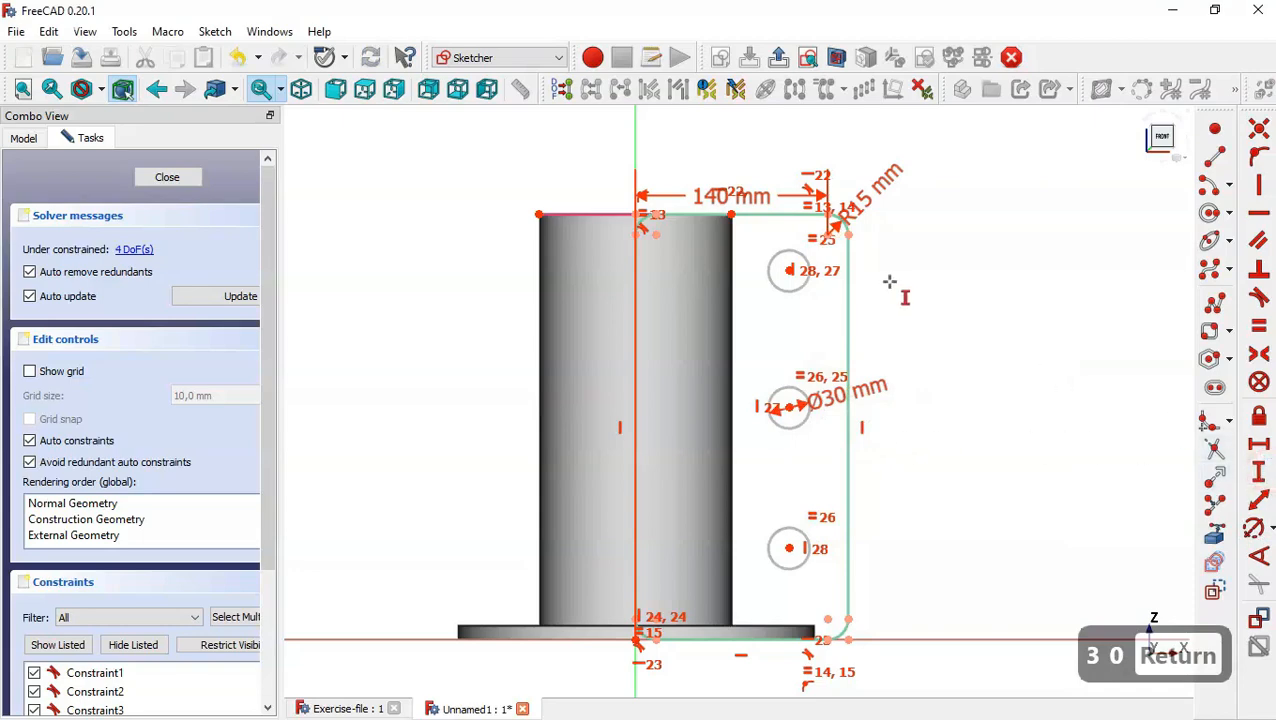
Constrain the vertical distances from the middle circle's centre to the upper and lower circles' centres to 115 mm each.
left_click(790, 270)
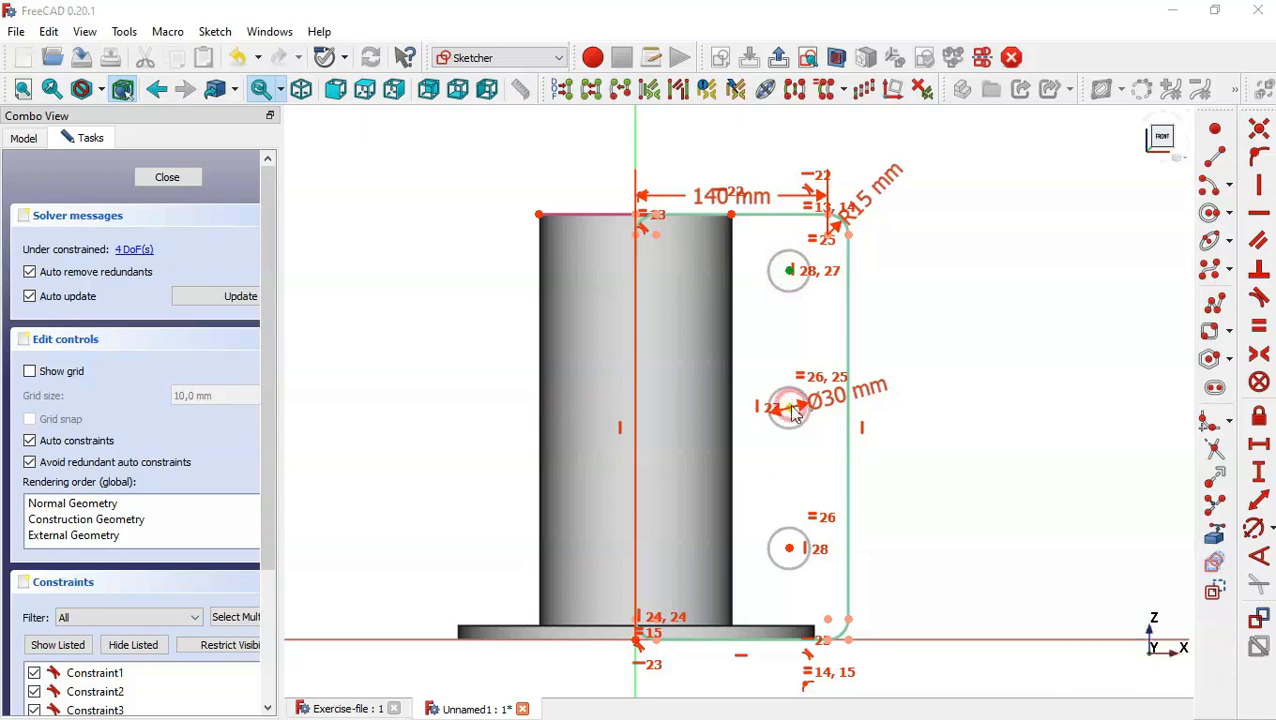
left_click(790, 409)
type("115")
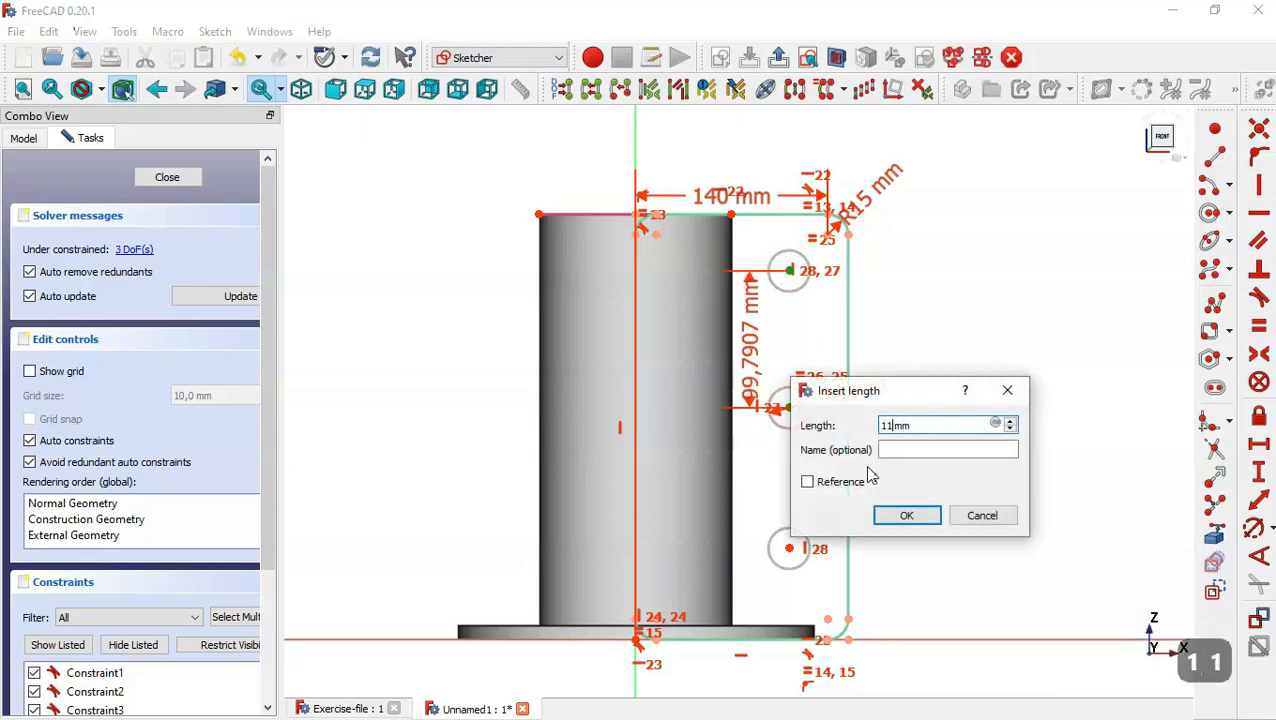
key("Return")
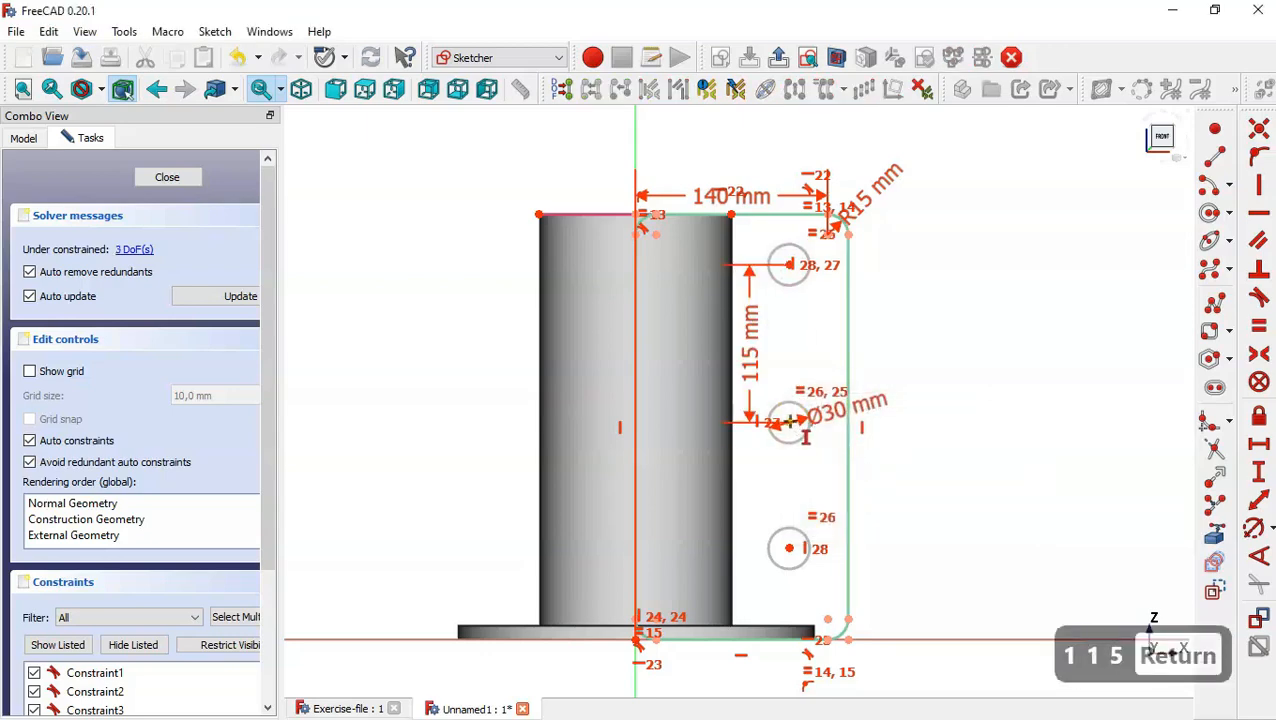
left_click(790, 421)
left_click(790, 548)
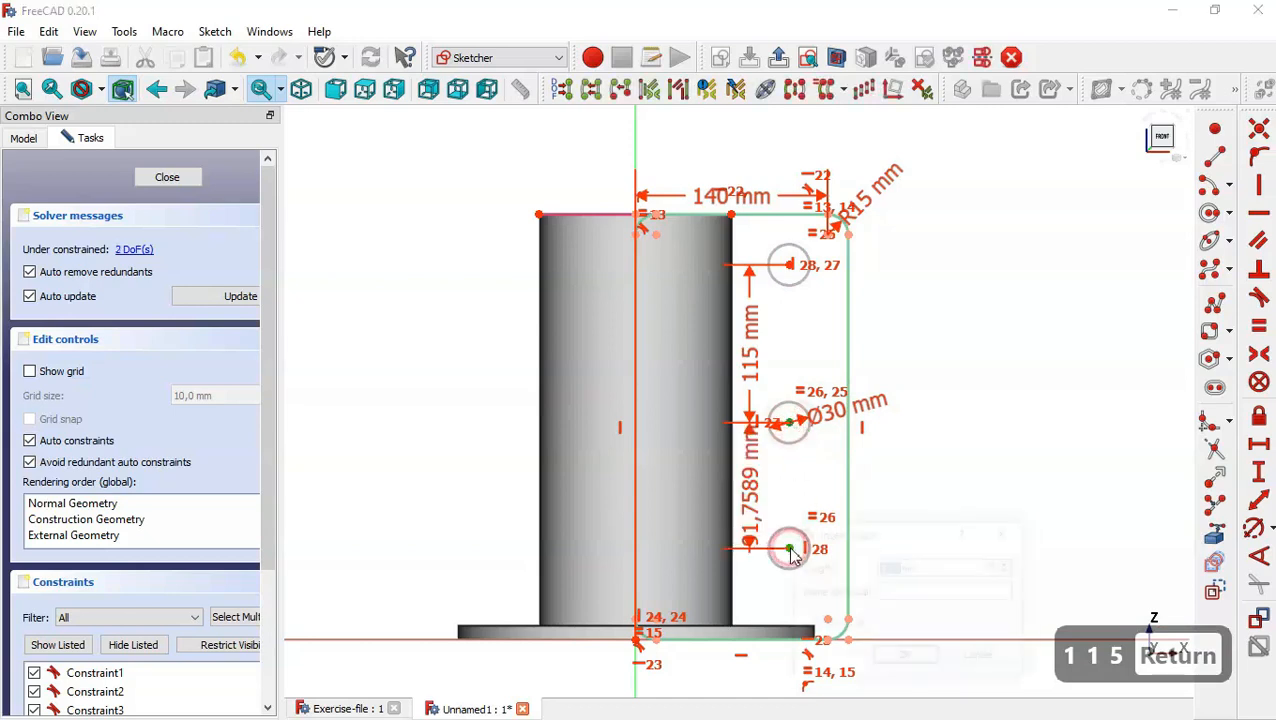
type("115")
key("Return")
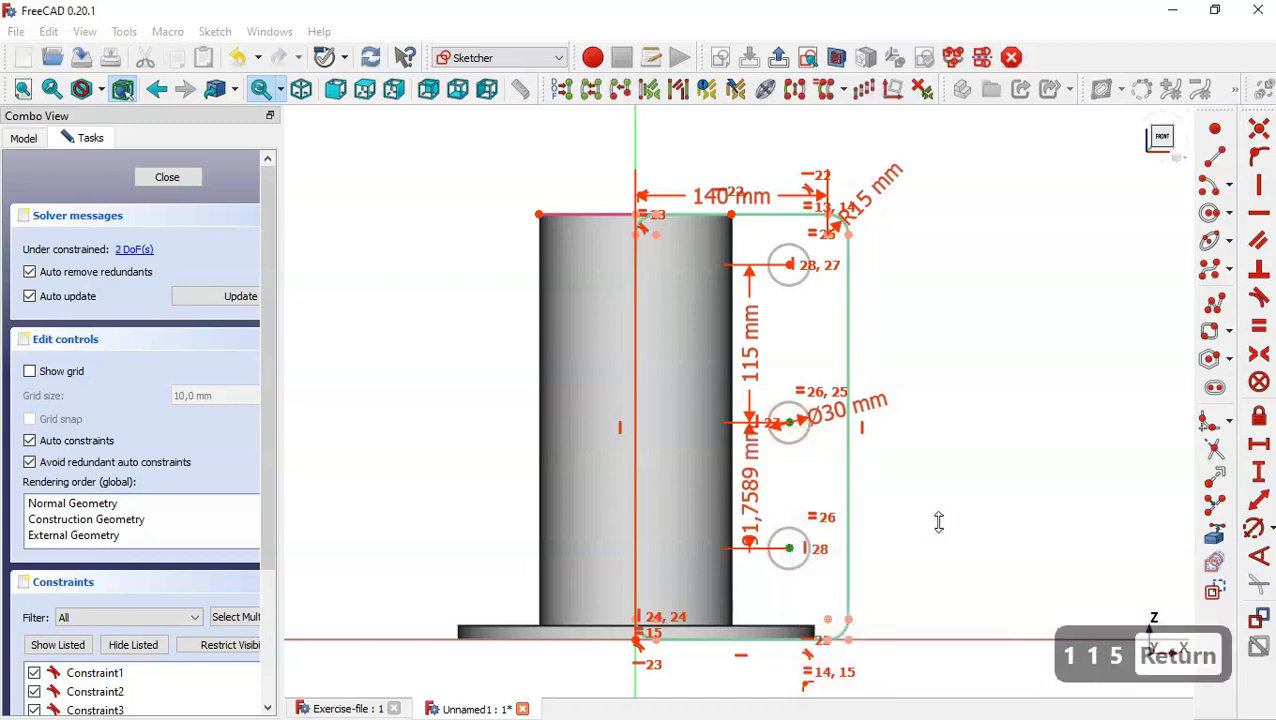
Constrain the vertical distance from the upper circle's centre to the end point of the tube's top edge to (310-230)/2 mm.
left_click(789, 245)
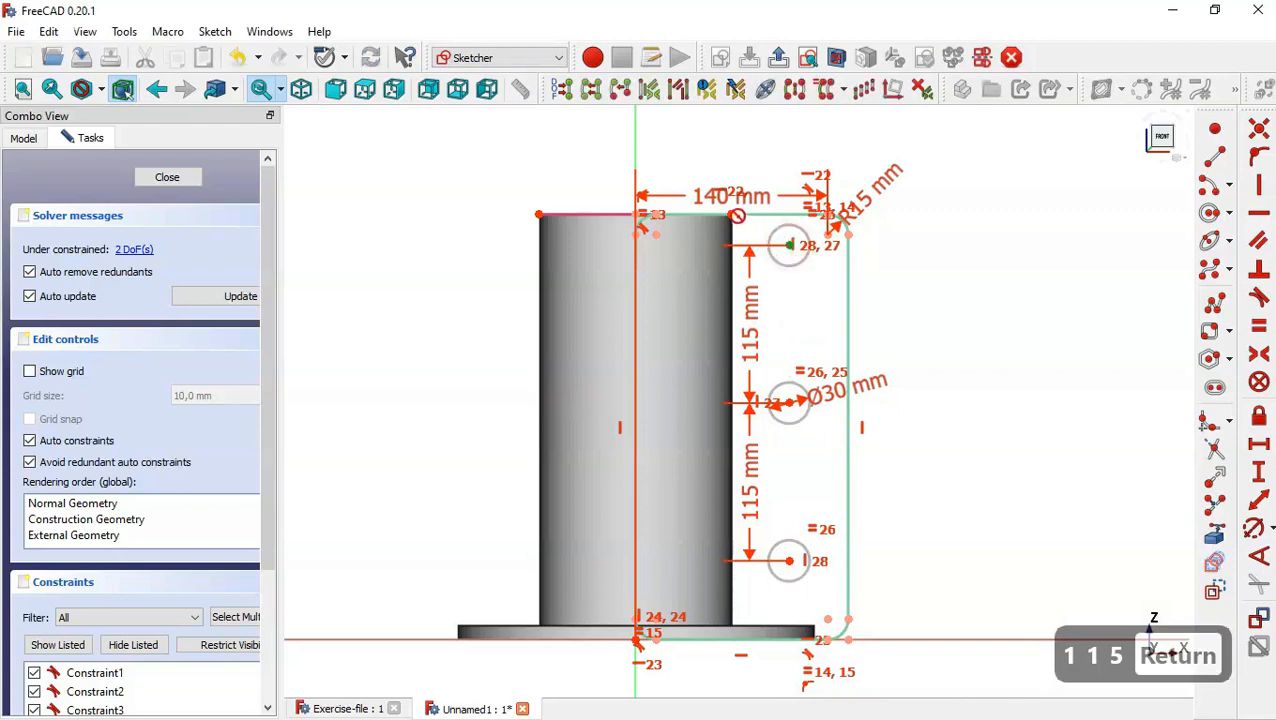
left_click(733, 214)
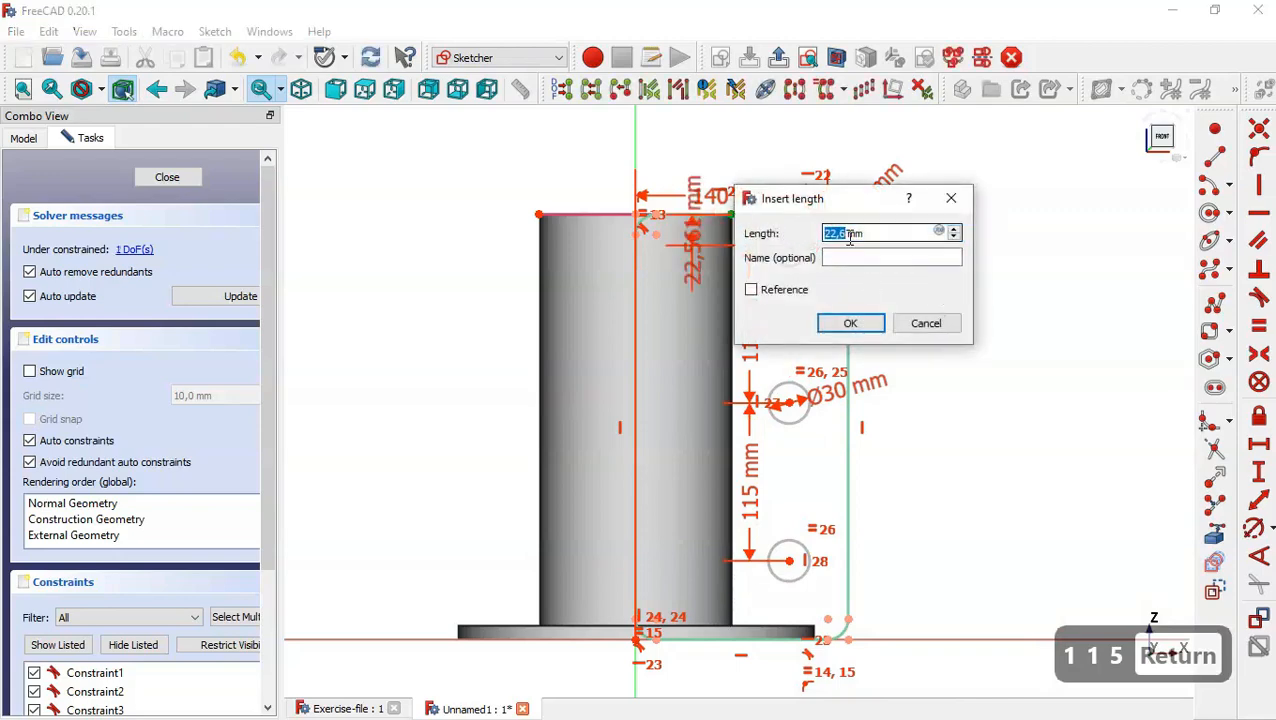
key("BackSpace")
type("(")
type("310")
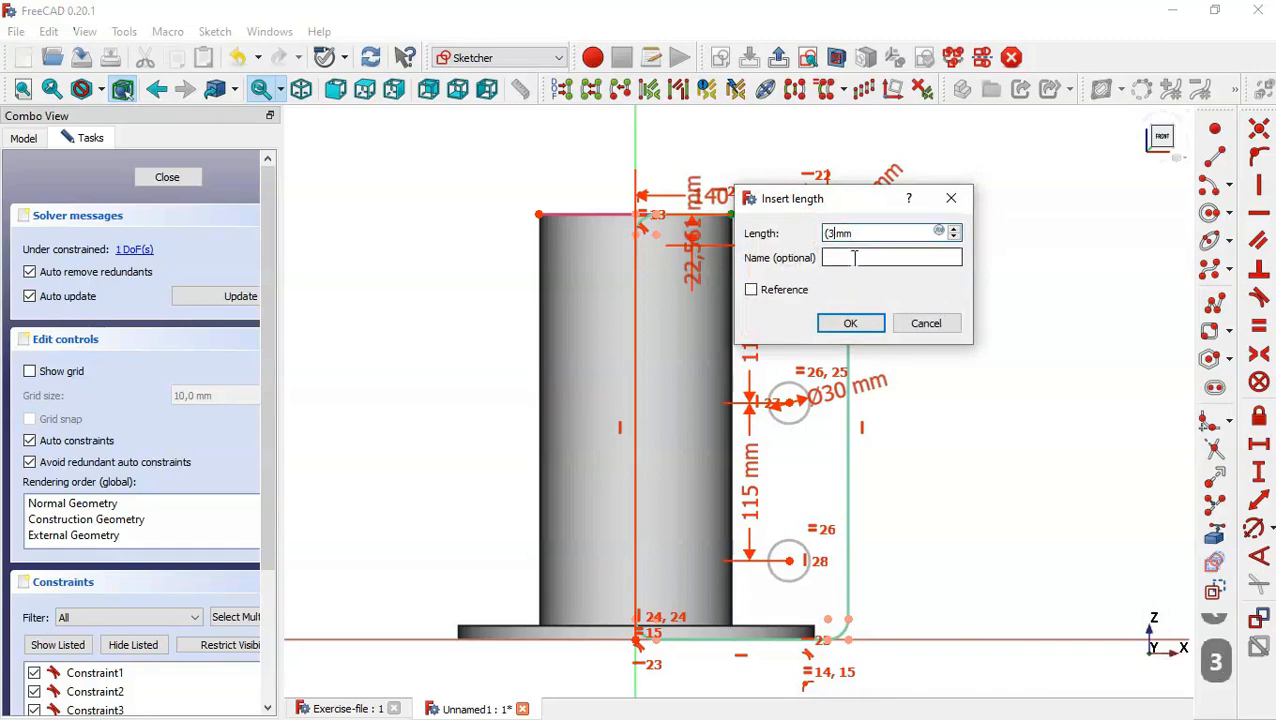
type("-230")
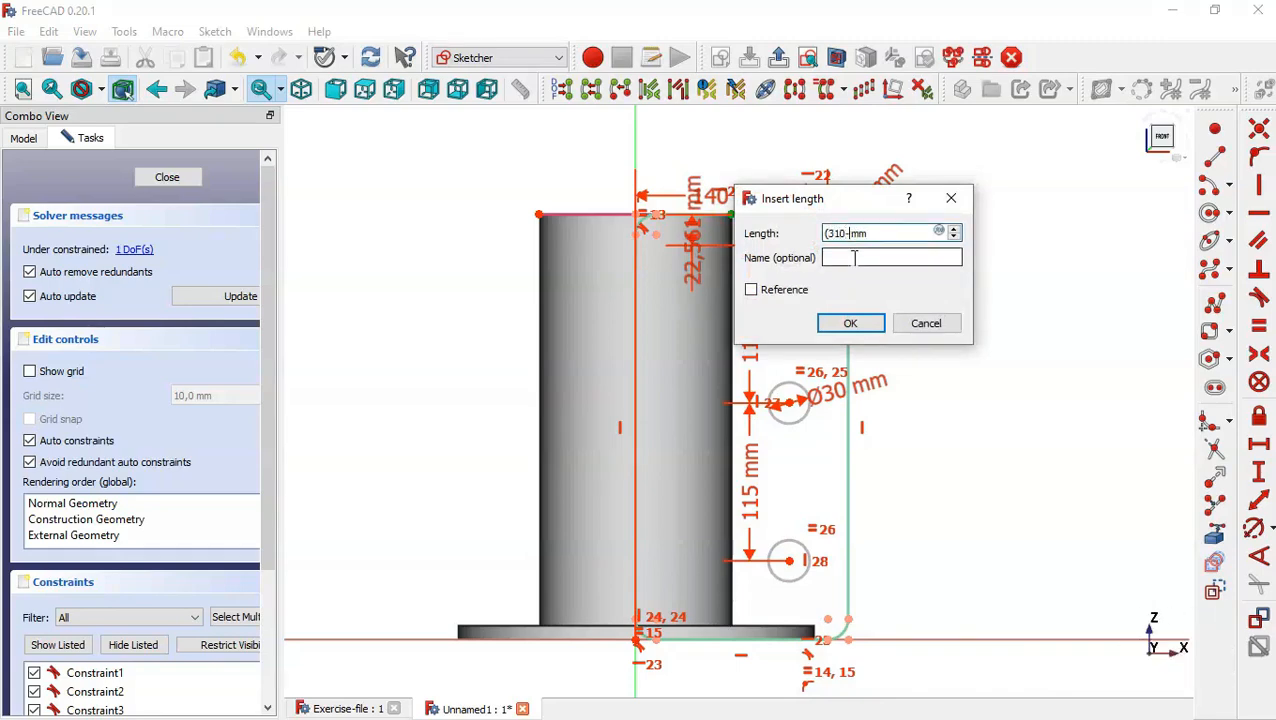
type(")")
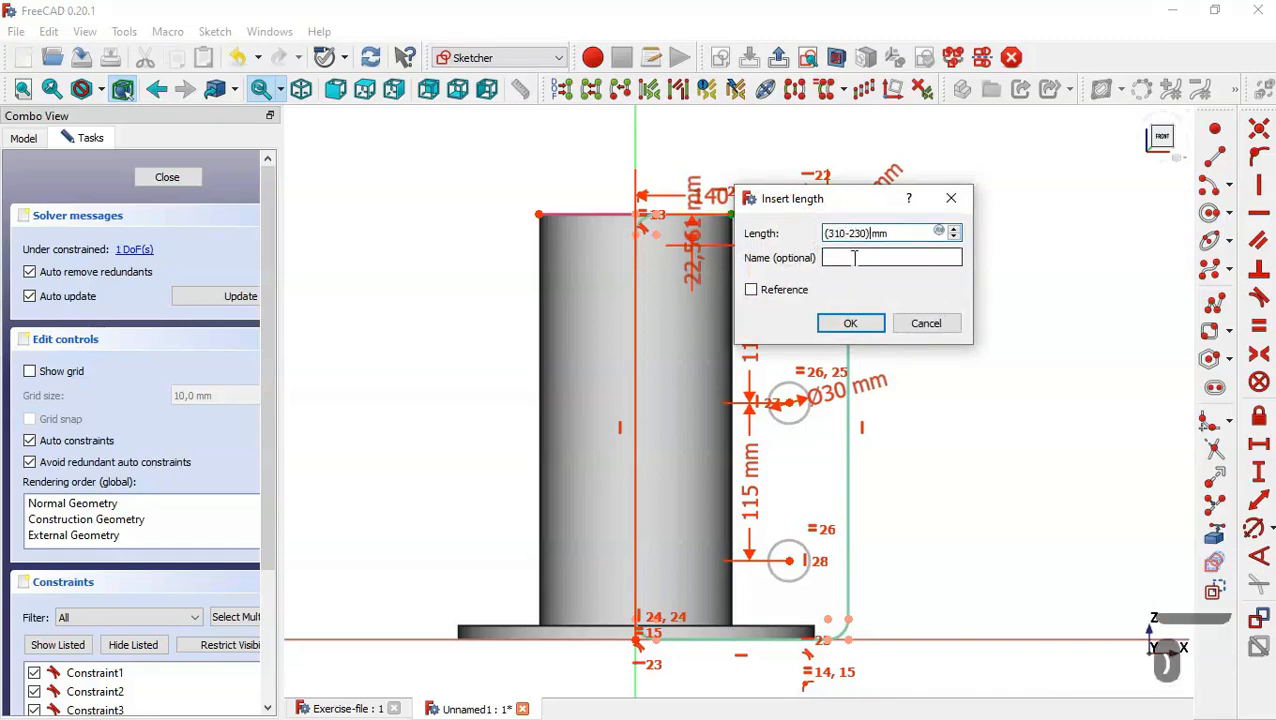
type("/2")
key("Return")
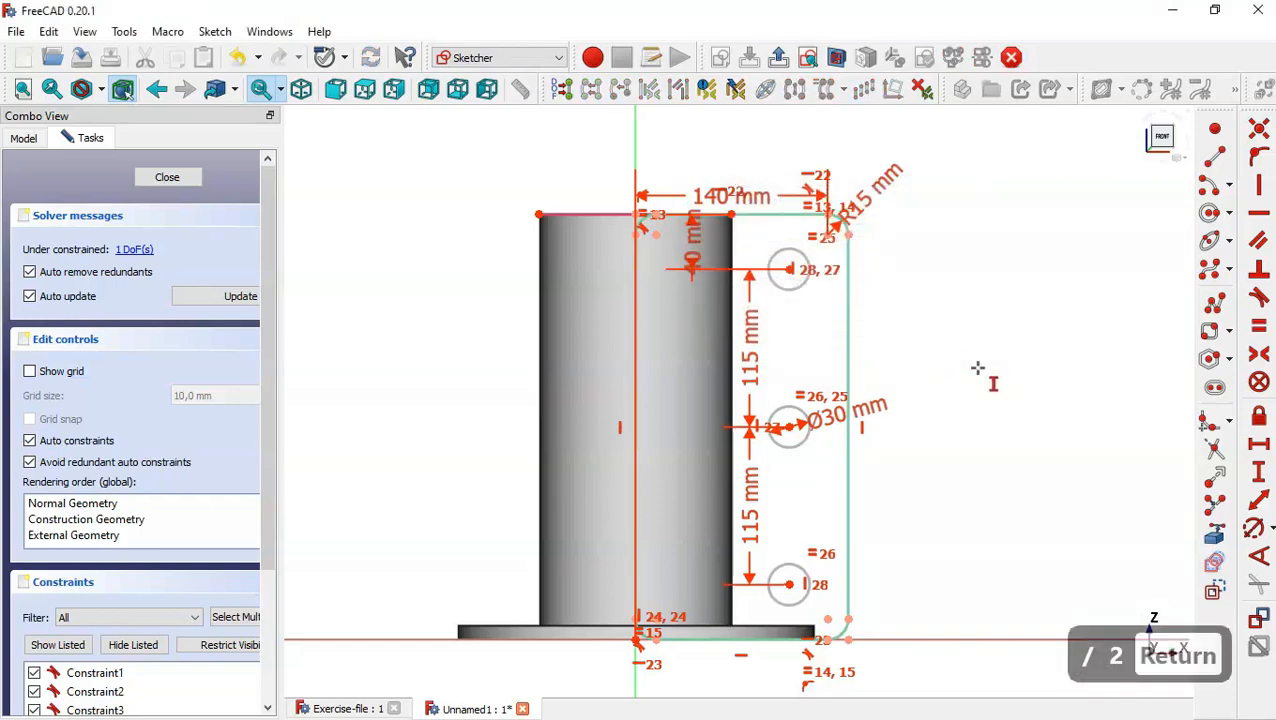
Constrain the horizontal distance between the upper circle's centre and the upper outer corner arc's centre to 30 mm, and close the sketch.
left_click(1259, 448)
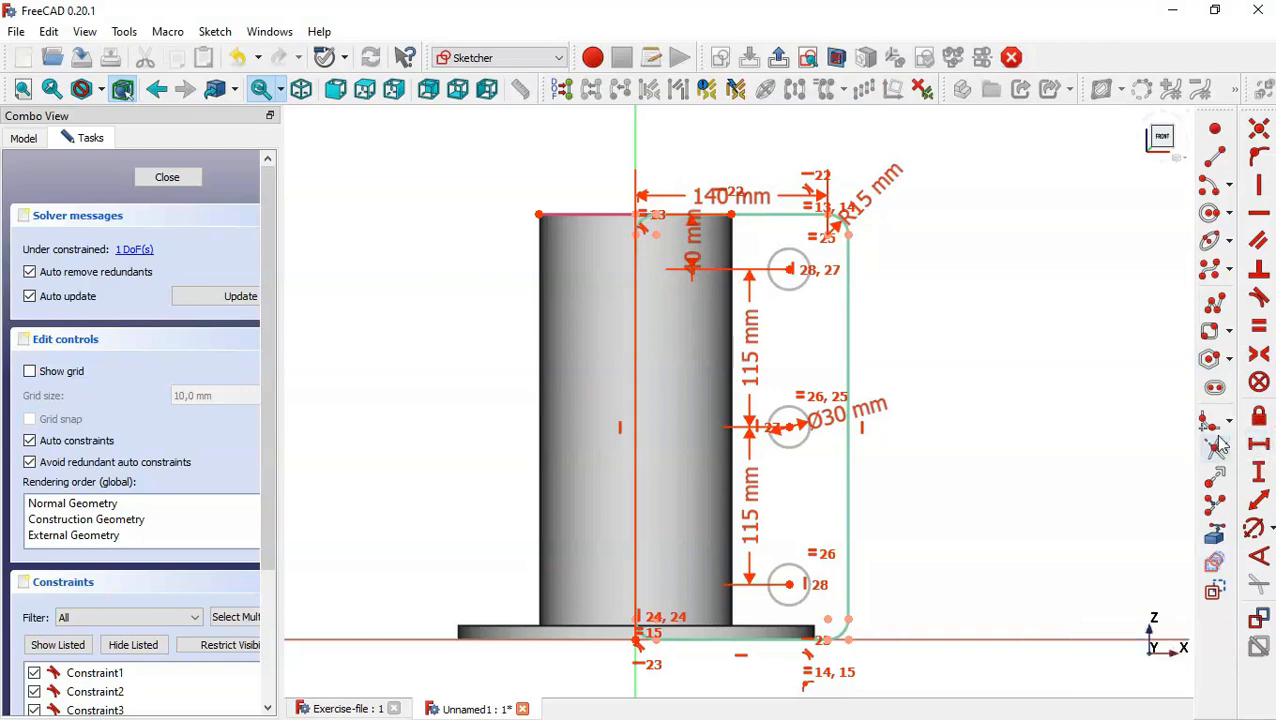
left_click(789, 269)
left_click(828, 234)
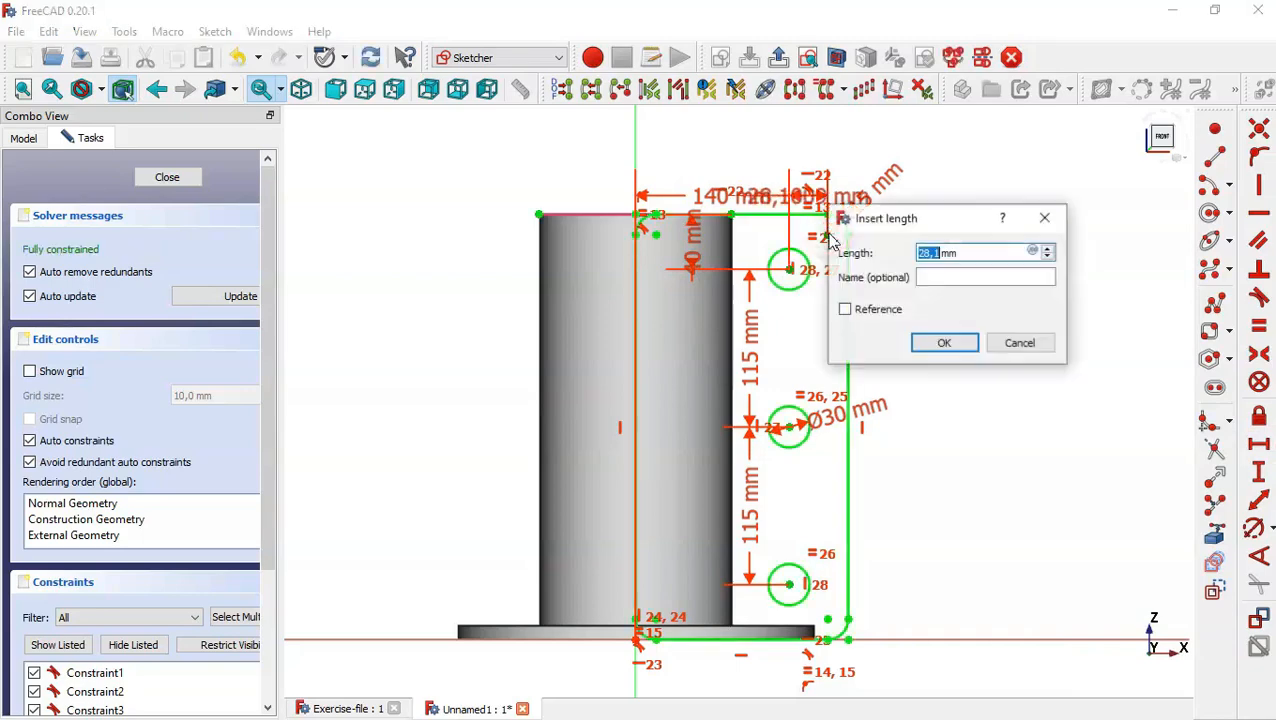
type("30")
key("Return")
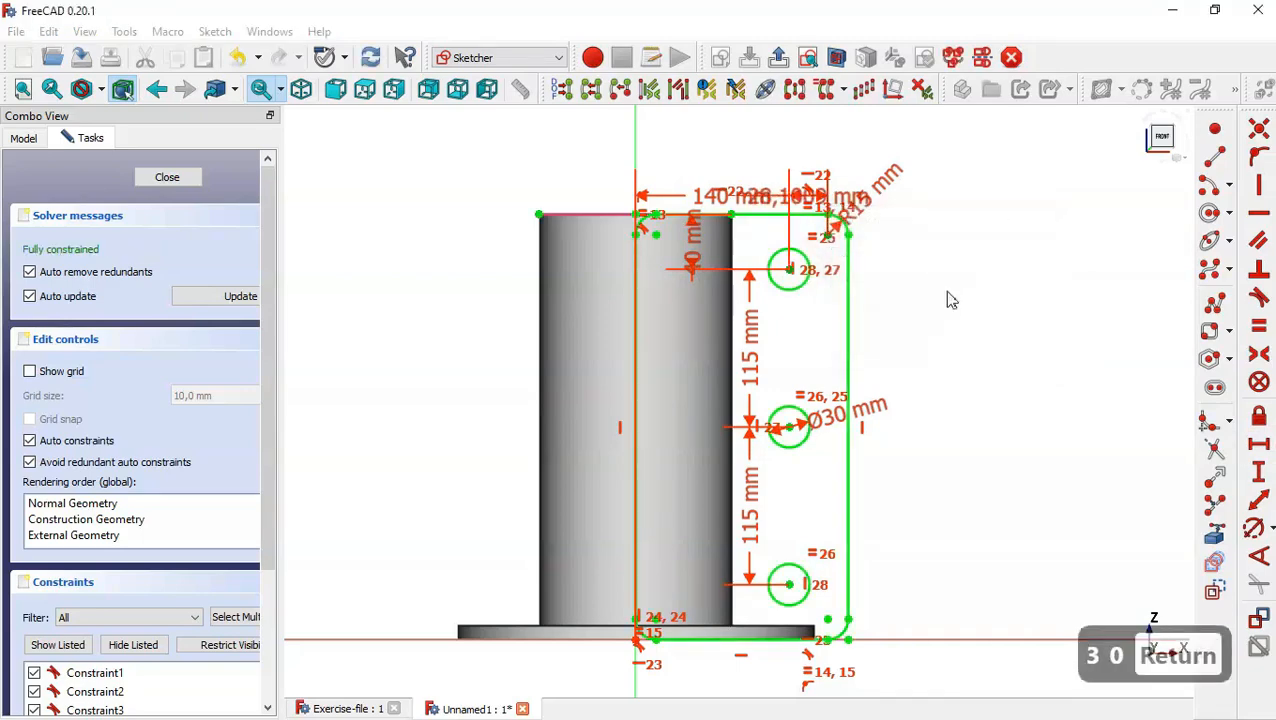
left_click(162, 178)
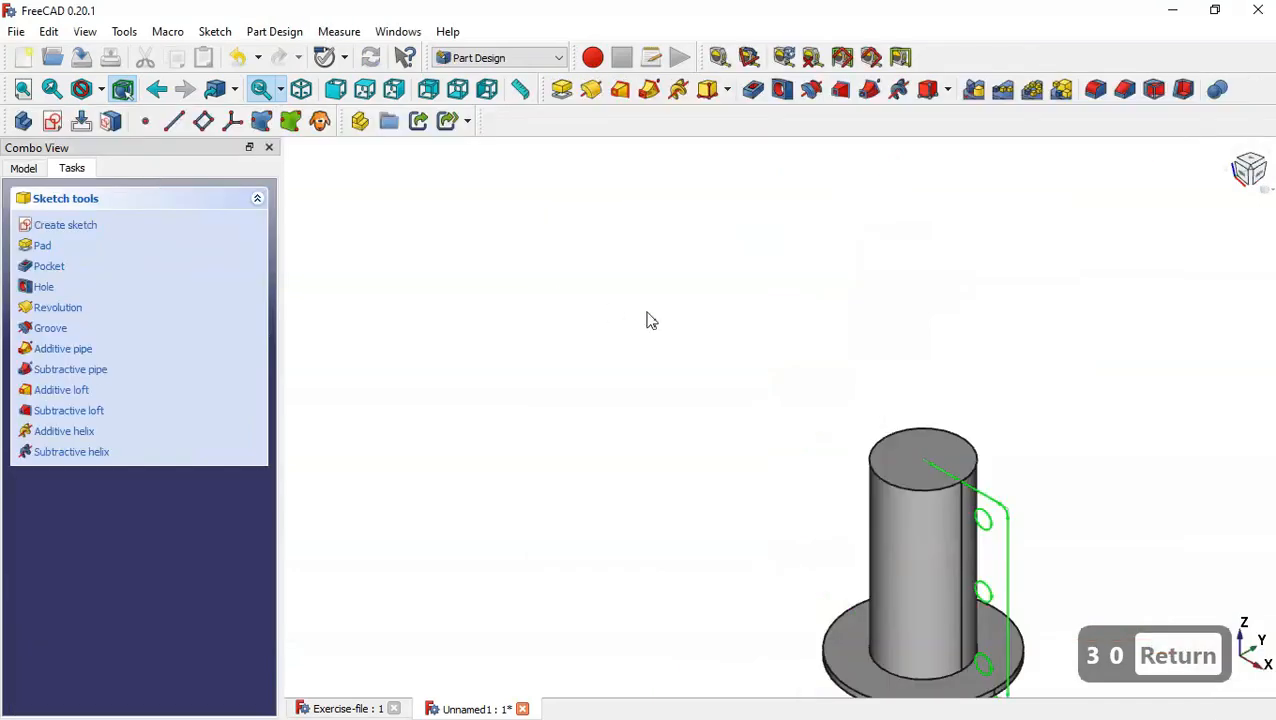
Check the flange thickness in Exercise-file, and pad the flange sketch in the Unnamed1 document by 30 mm, symmetric to its plane.
key("Home")
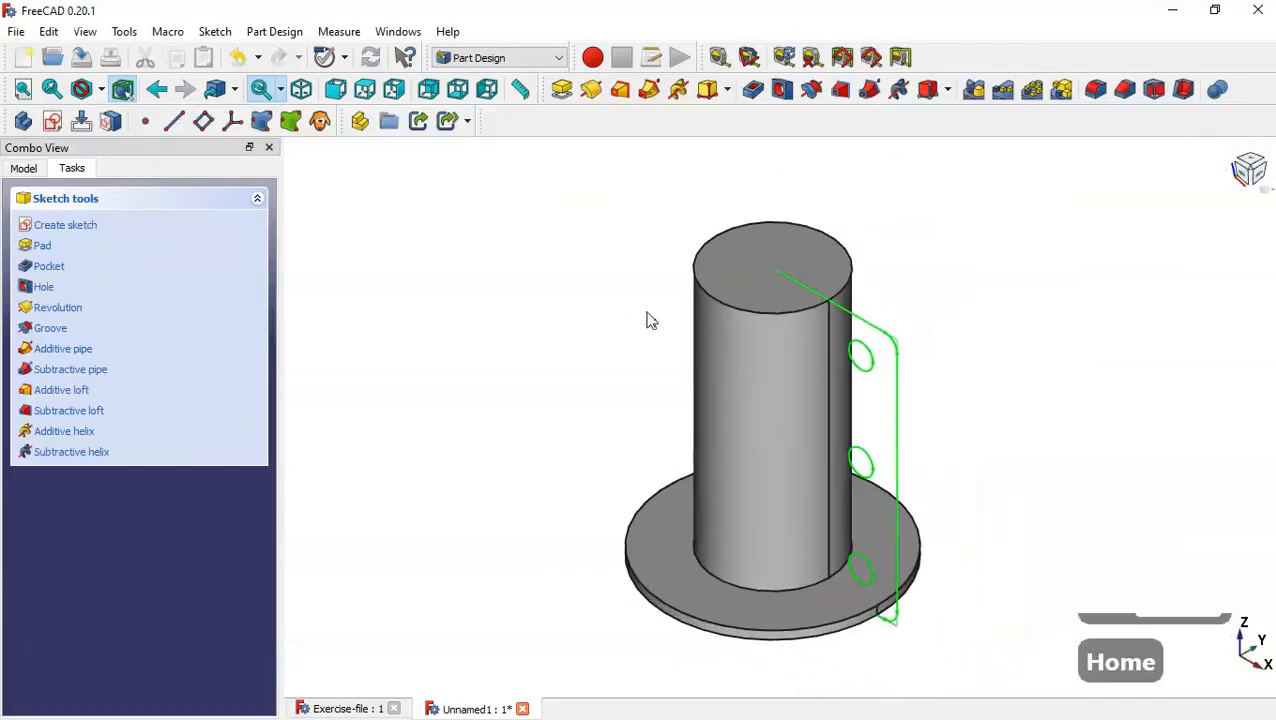
left_click(562, 90)
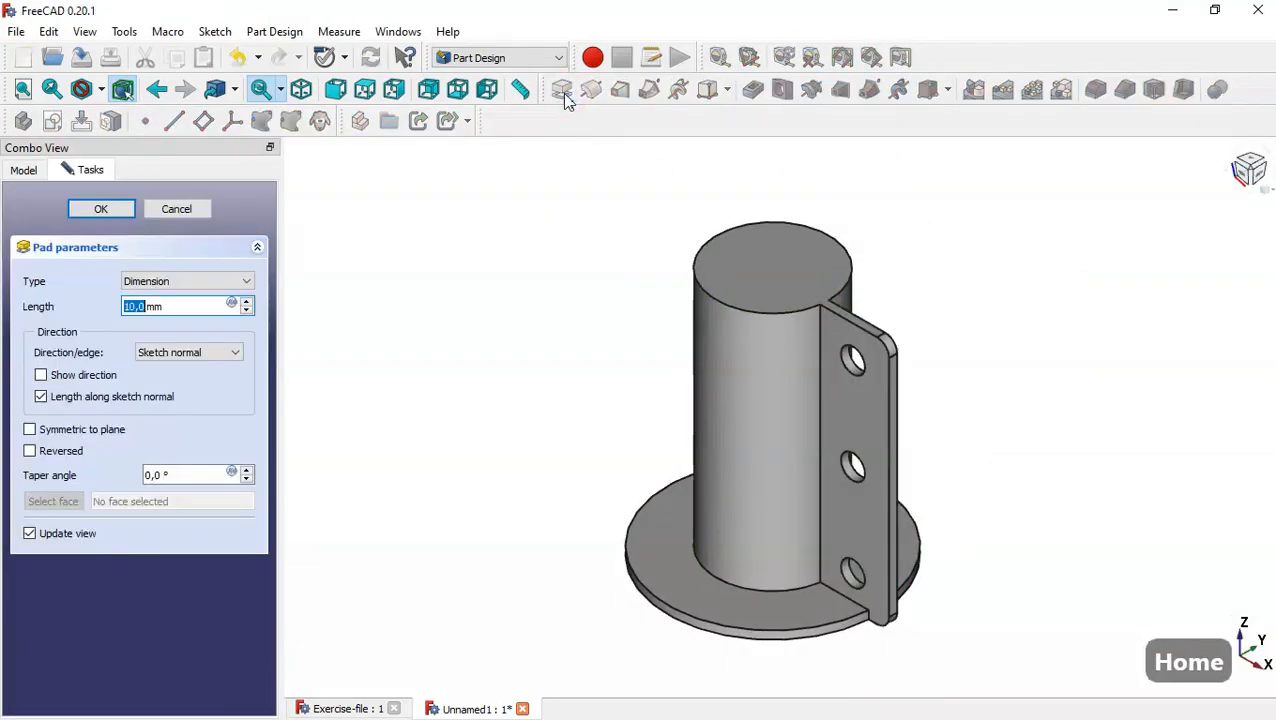
left_click(352, 709)
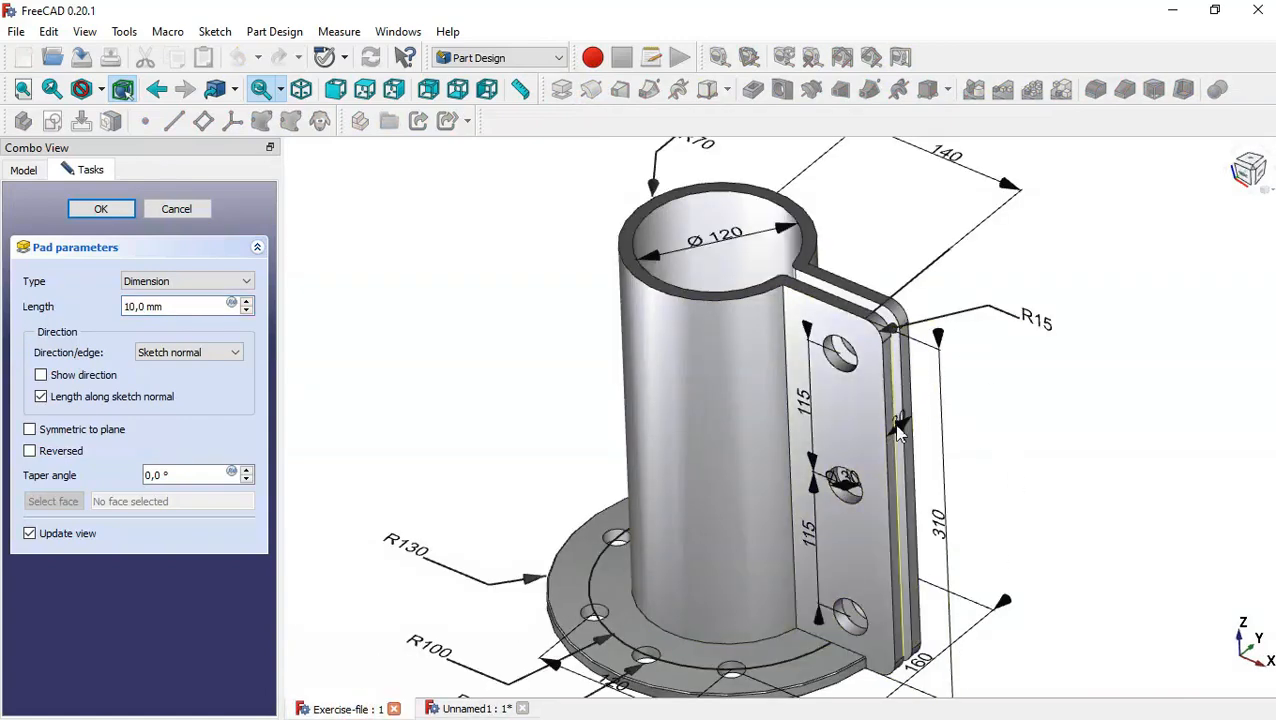
scroll(898, 432, "up", 5)
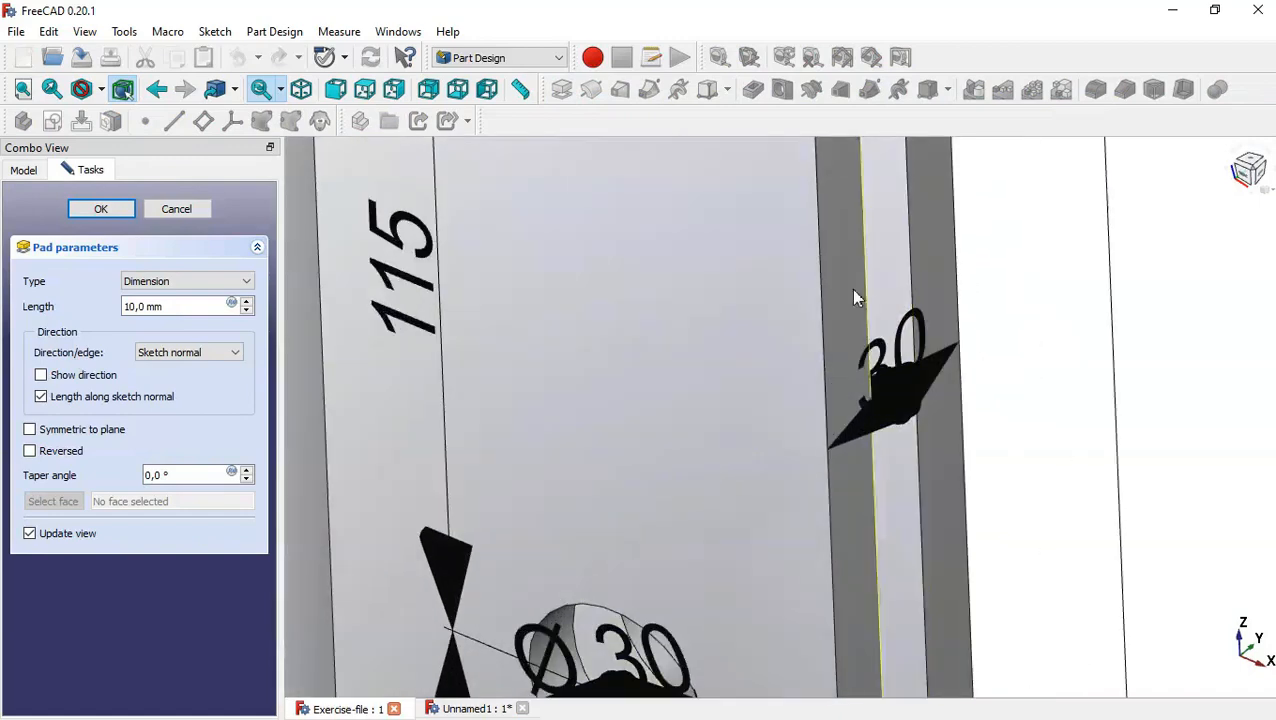
scroll(963, 324, "down", 10)
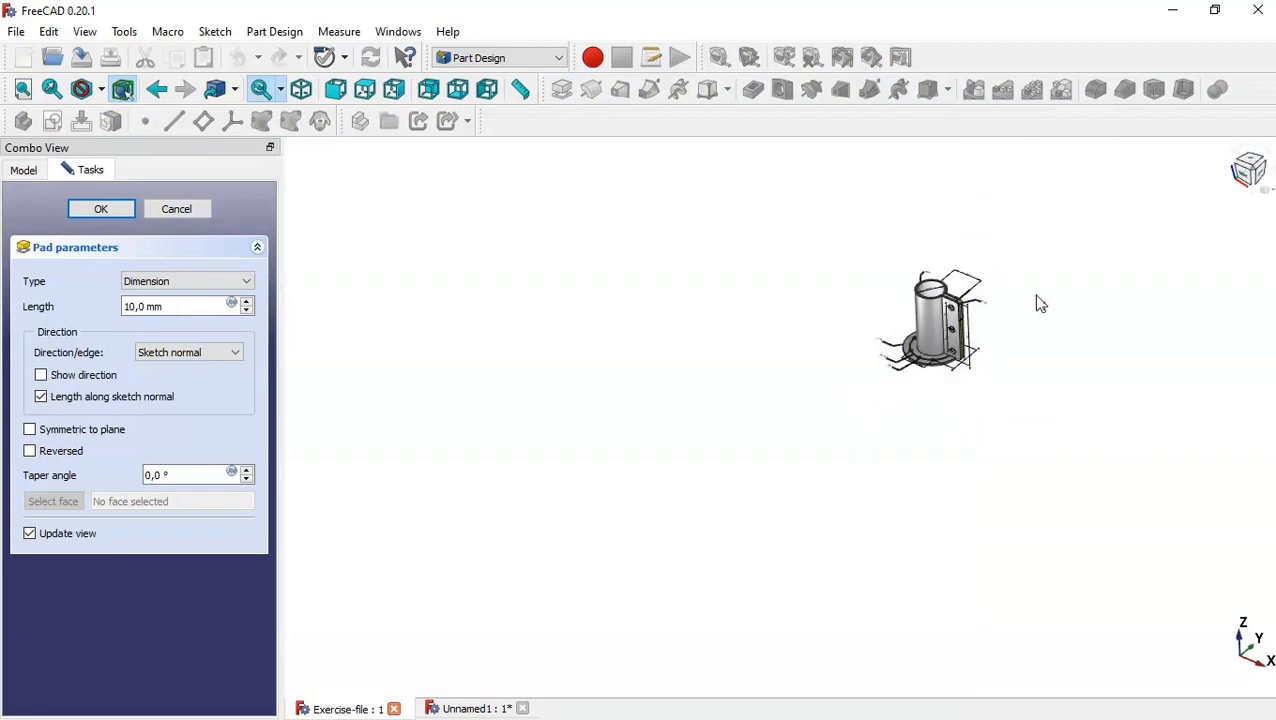
key("Home")
left_click(445, 710)
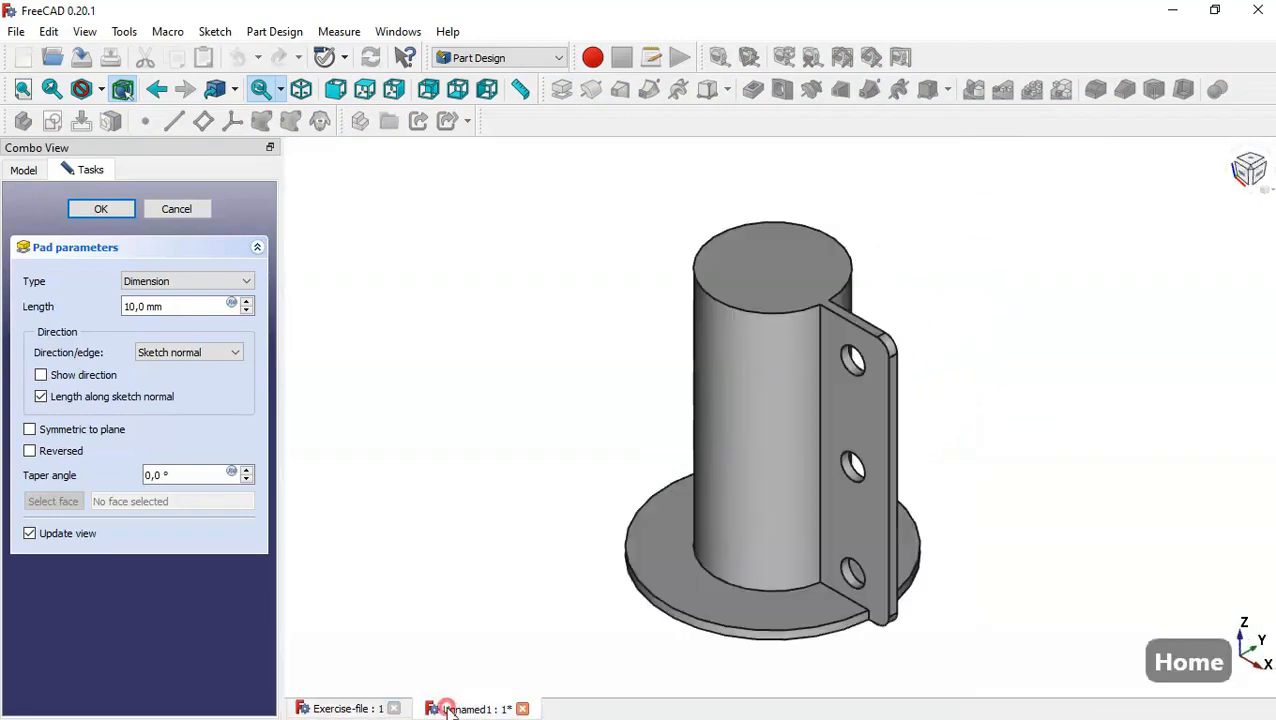
double_click(180, 307)
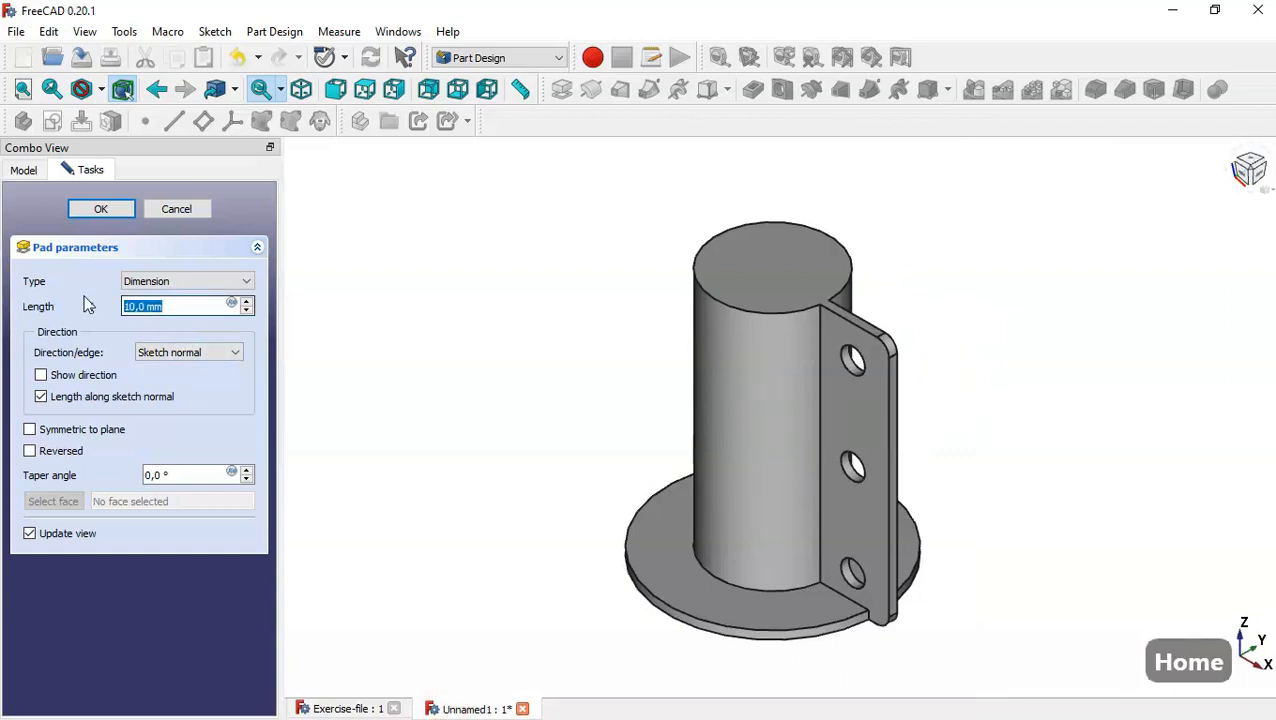
type("30")
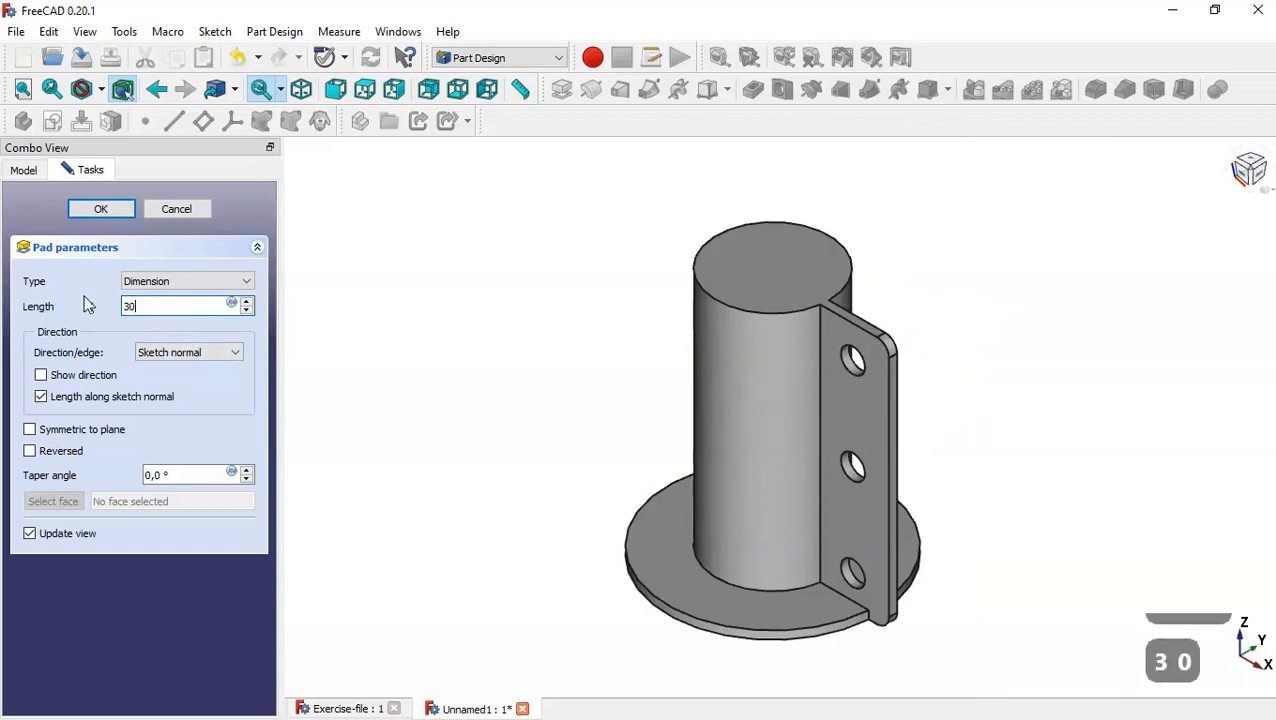
left_click(100, 431)
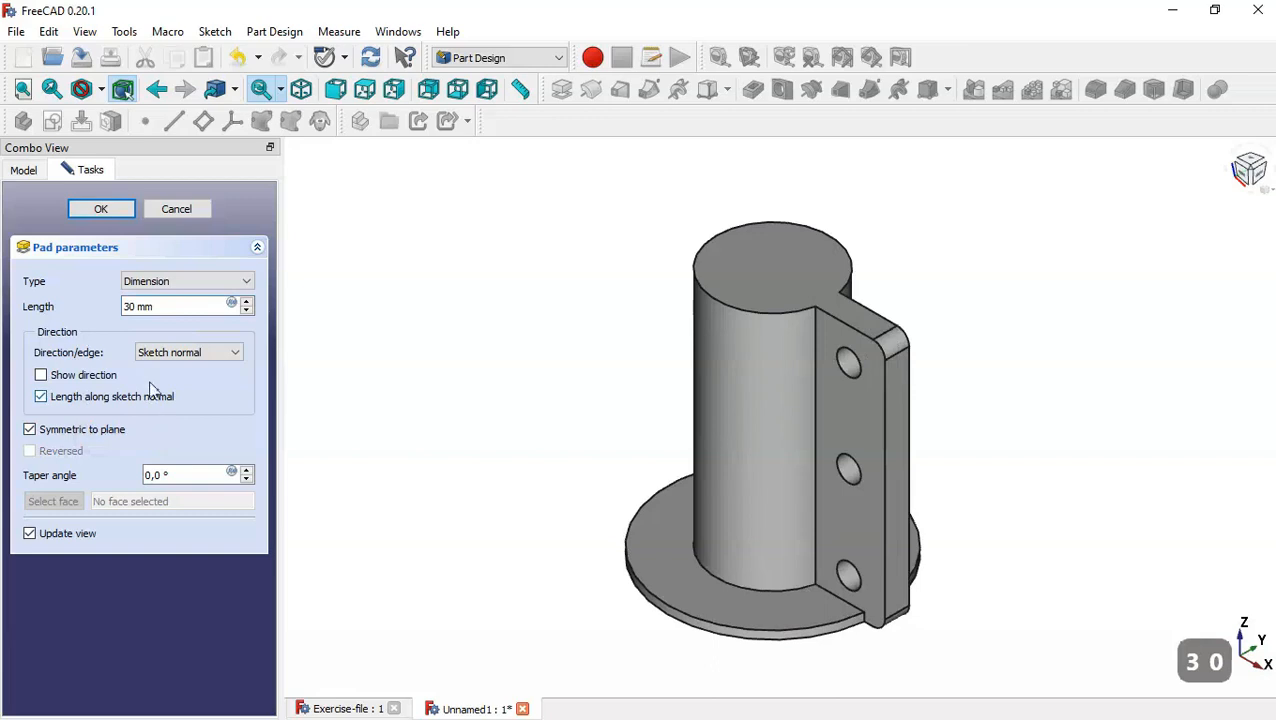
left_click(103, 211)
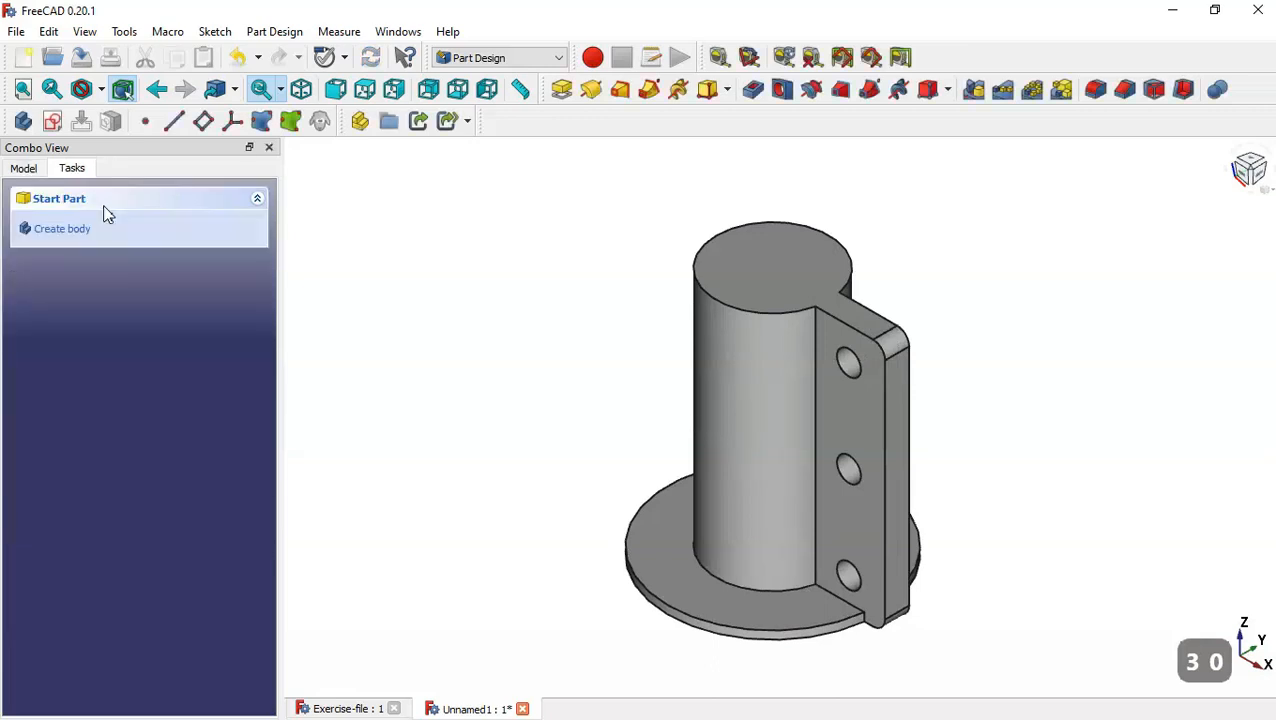
Create a sketch on the tube's top face and draw a centred rectangle on the horizontal axis, running from inside the tube past the flange's end.
left_click(752, 265)
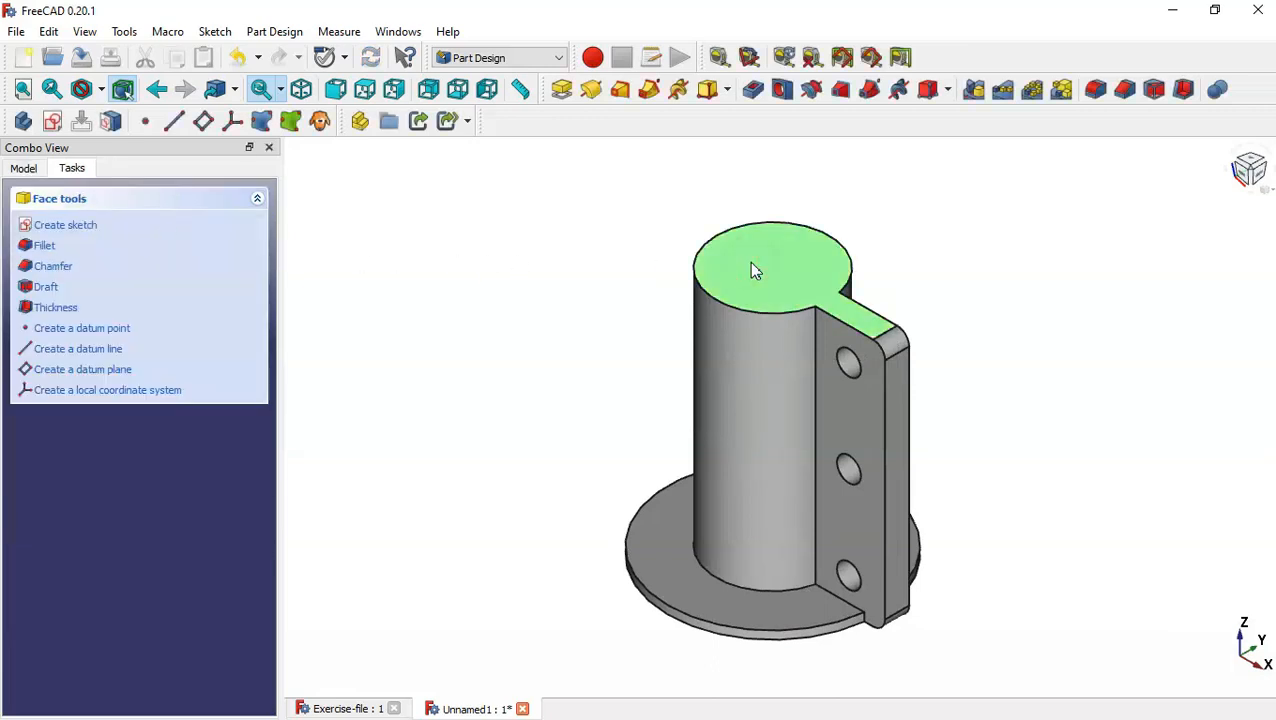
left_click(52, 121)
scroll(1001, 429, "up", 2)
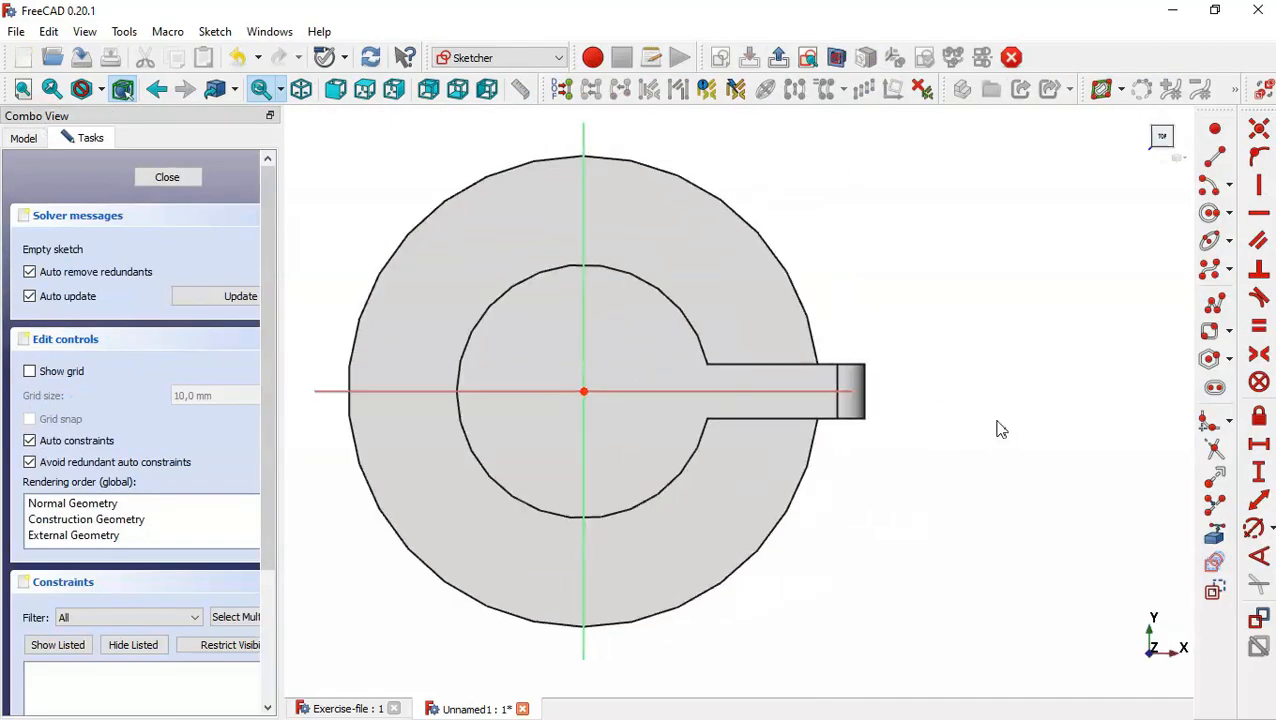
left_click(1230, 333)
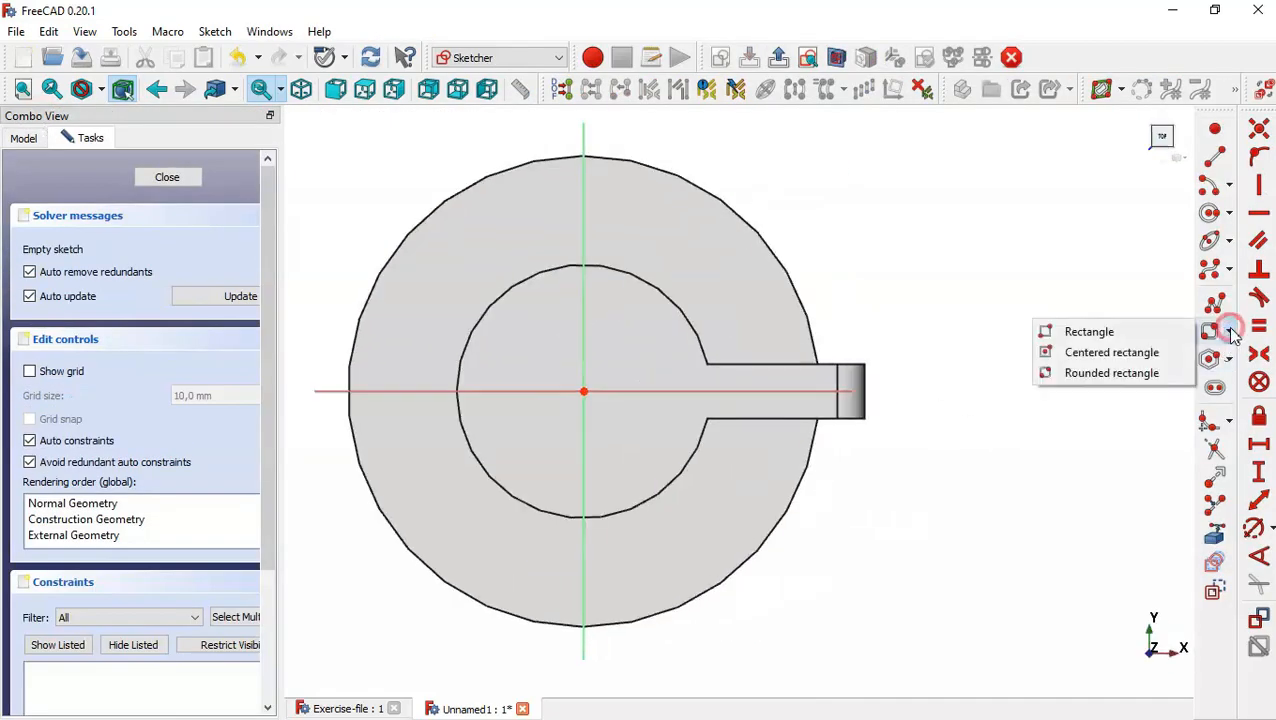
left_click(1127, 353)
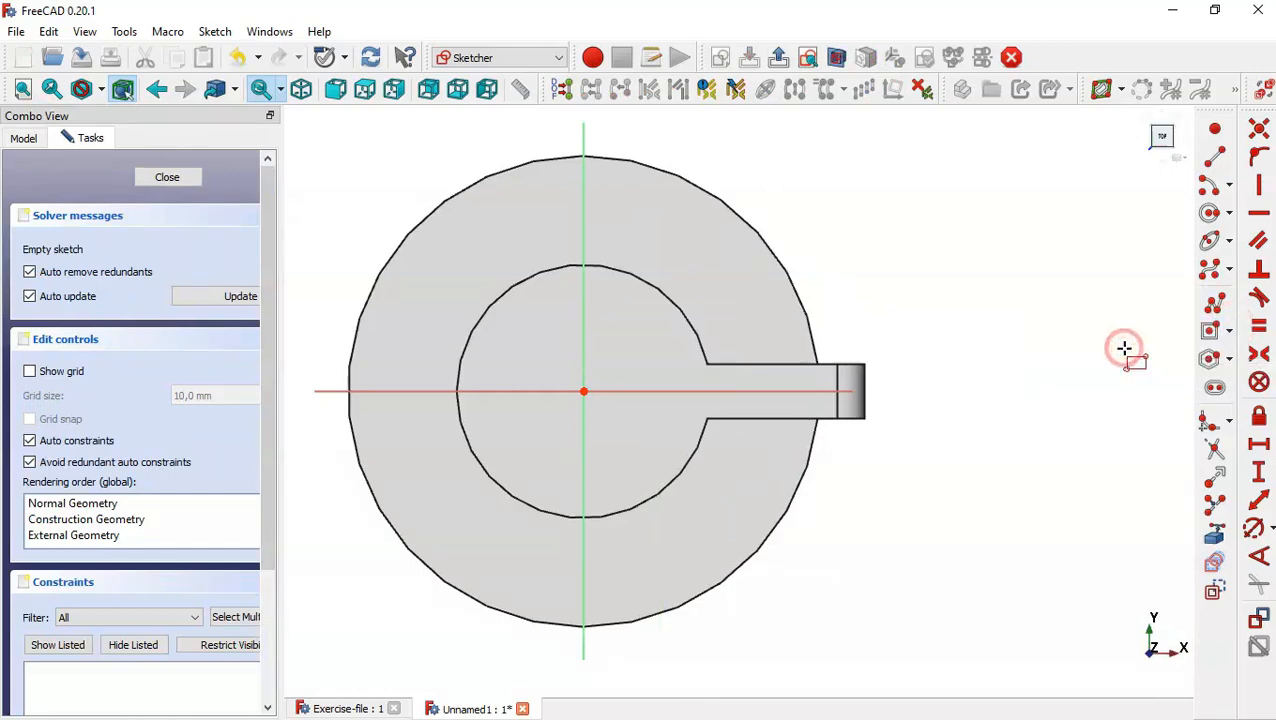
left_click(841, 391)
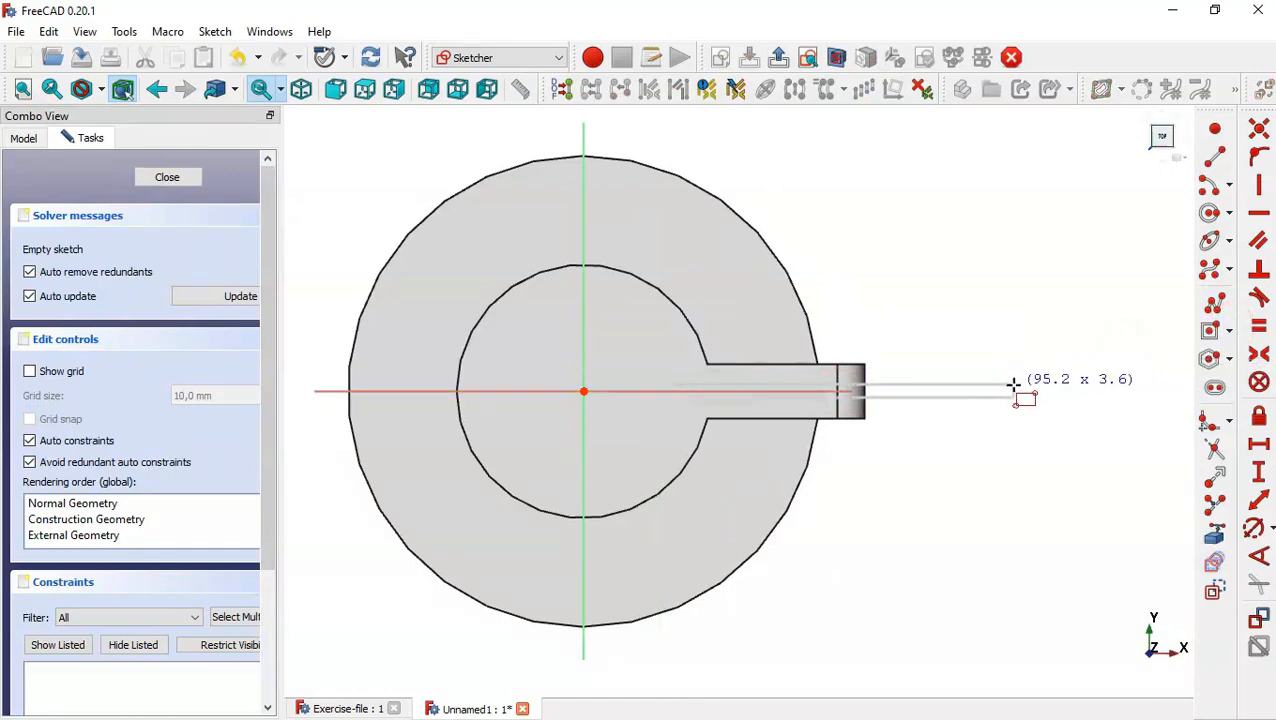
left_click(1024, 368)
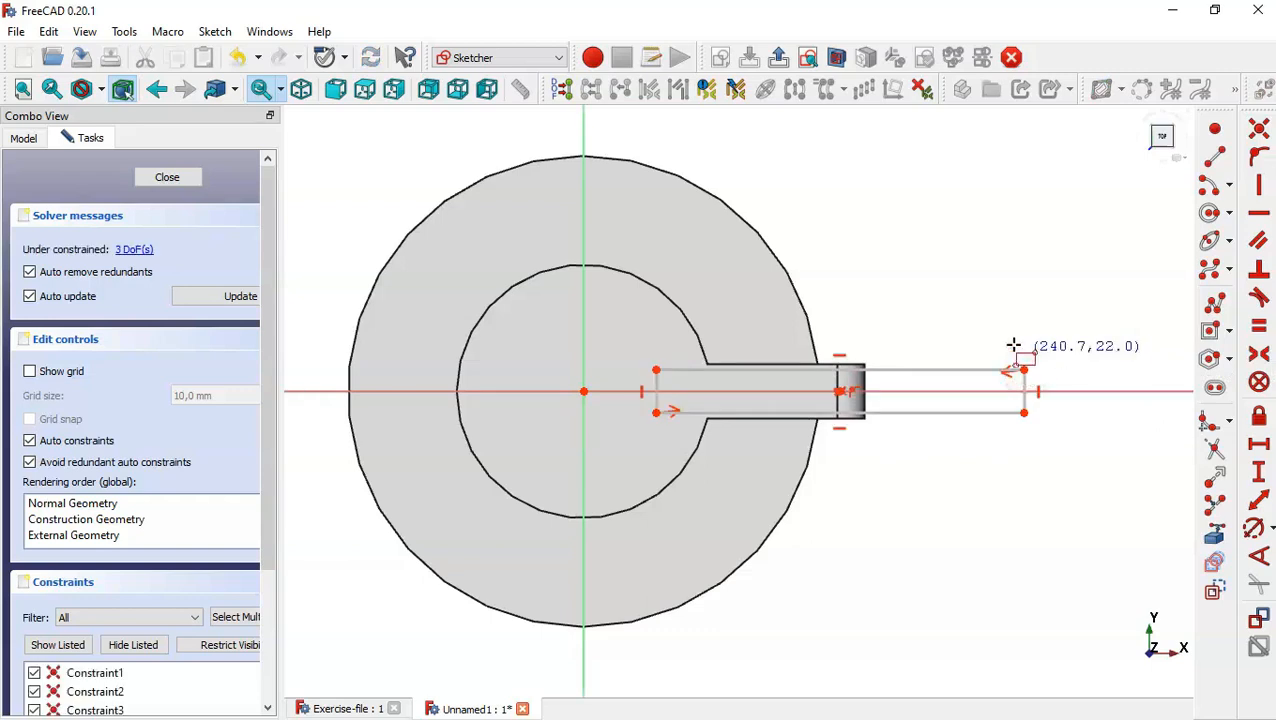
key("Escape")
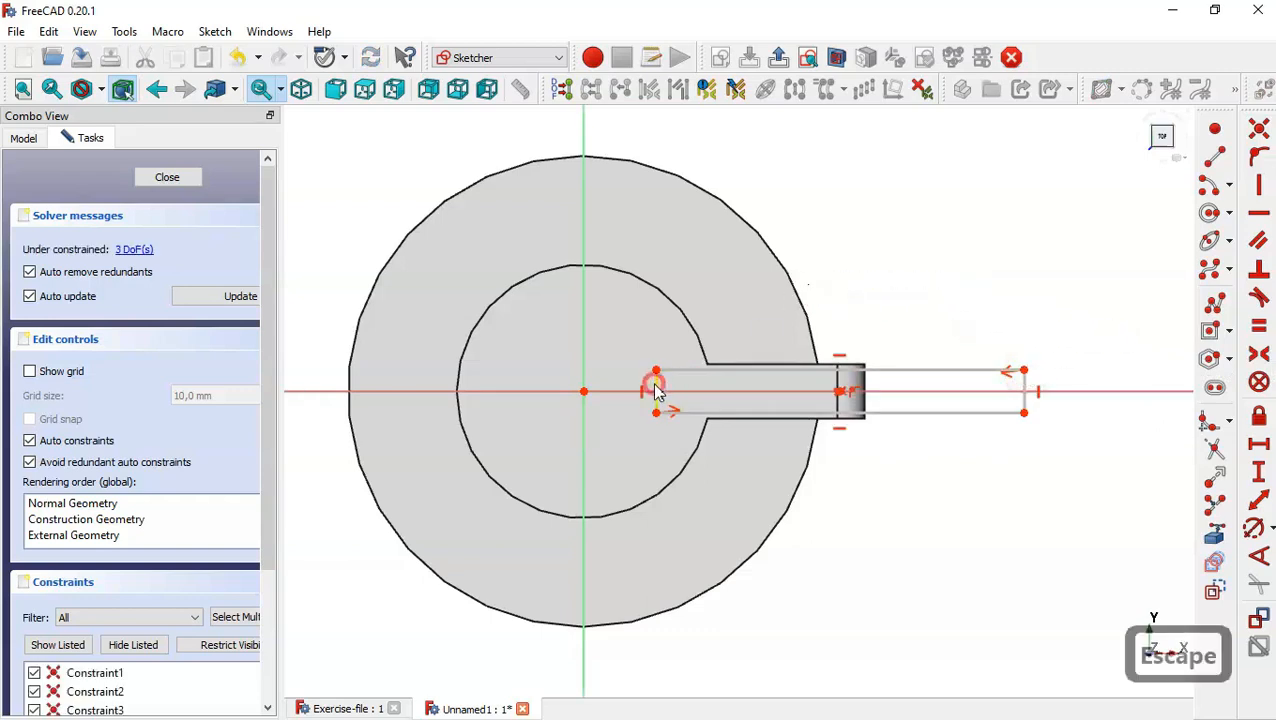
Replace the rectangle's short edge inside the tube with a large arc centred on the origin, joining the two open ends.
left_click(653, 386)
key("Delete")
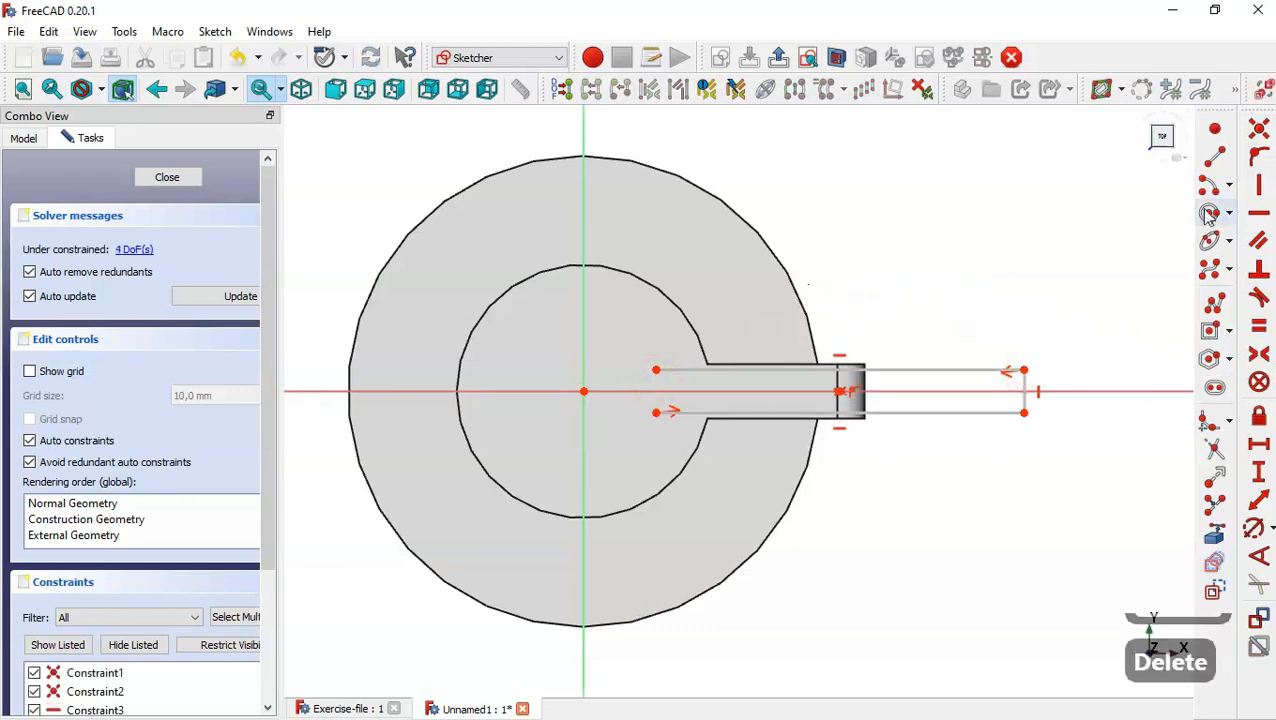
left_click(1208, 213)
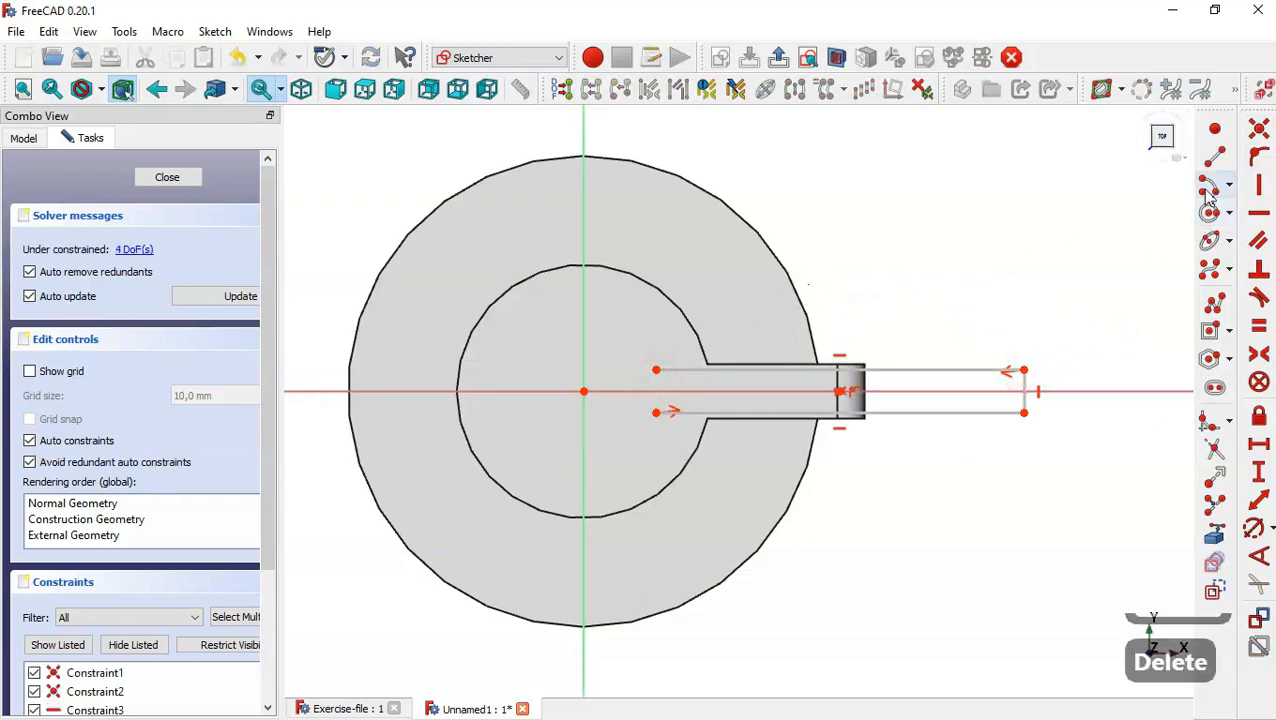
left_click(584, 392)
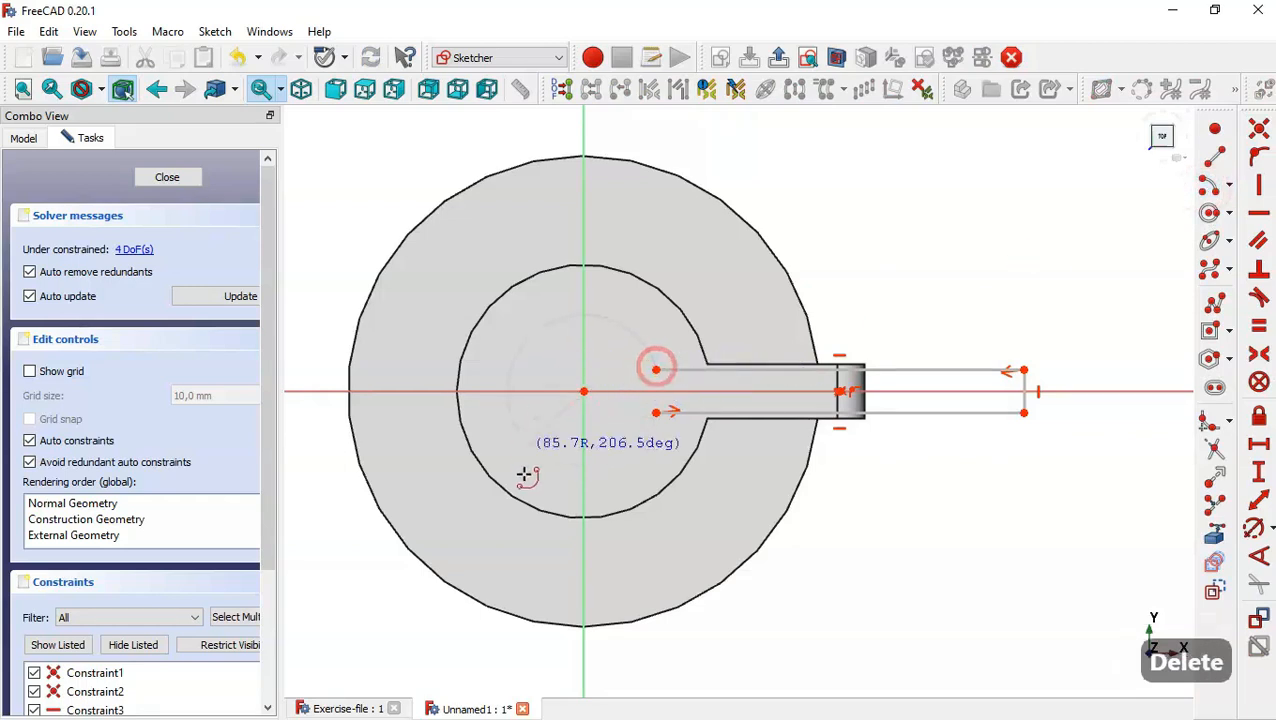
left_click(658, 412)
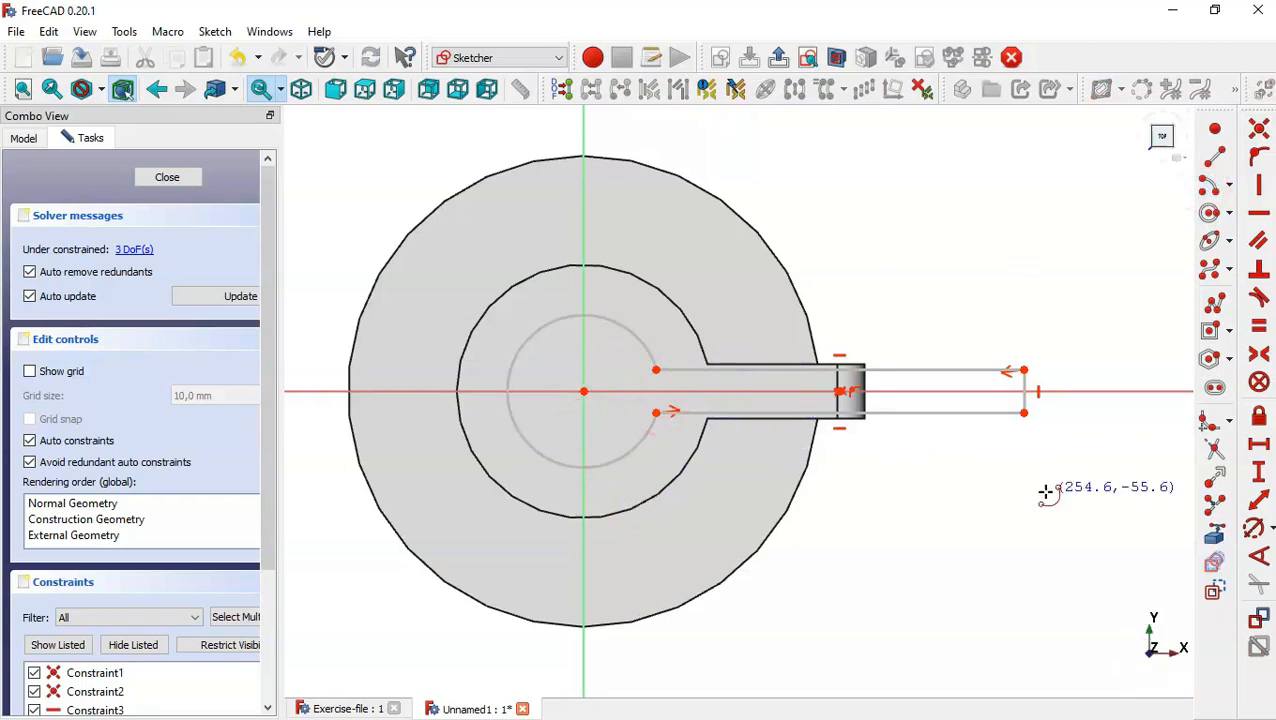
key("Escape")
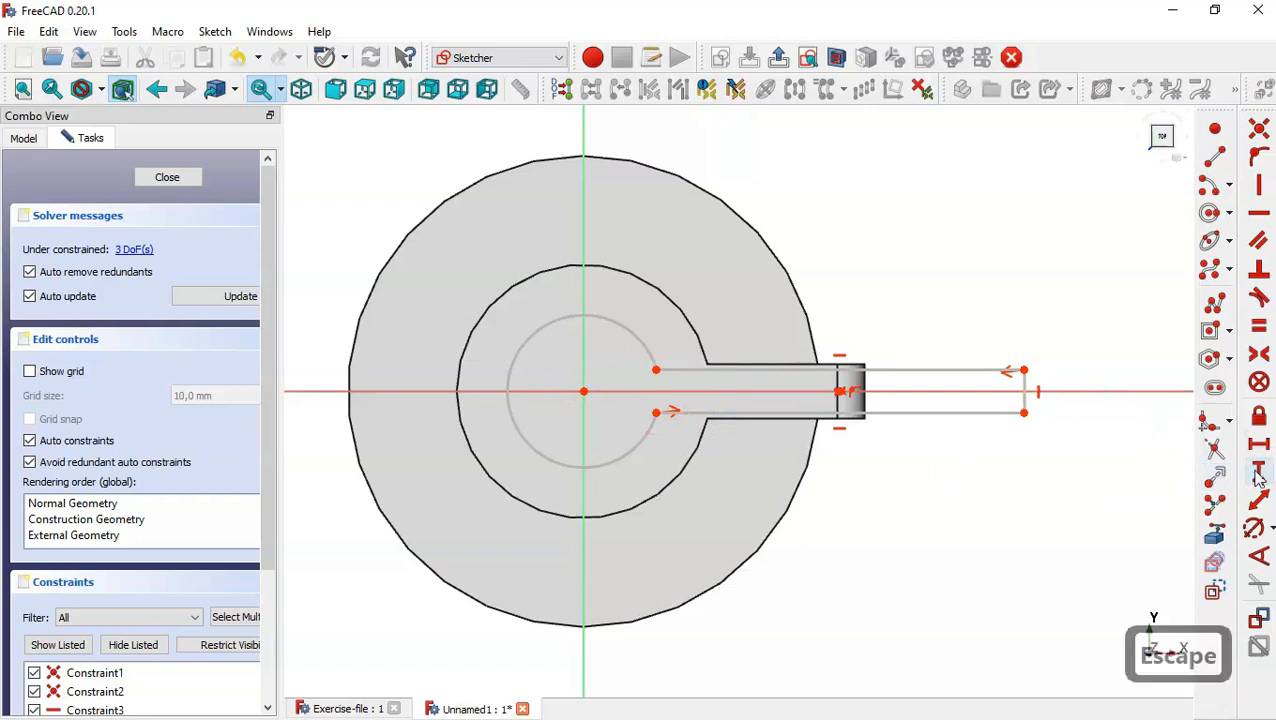
Constrain the vertical length of the slot's outer short edge to 10 mm.
left_click(1025, 382)
type("10")
key("Return")
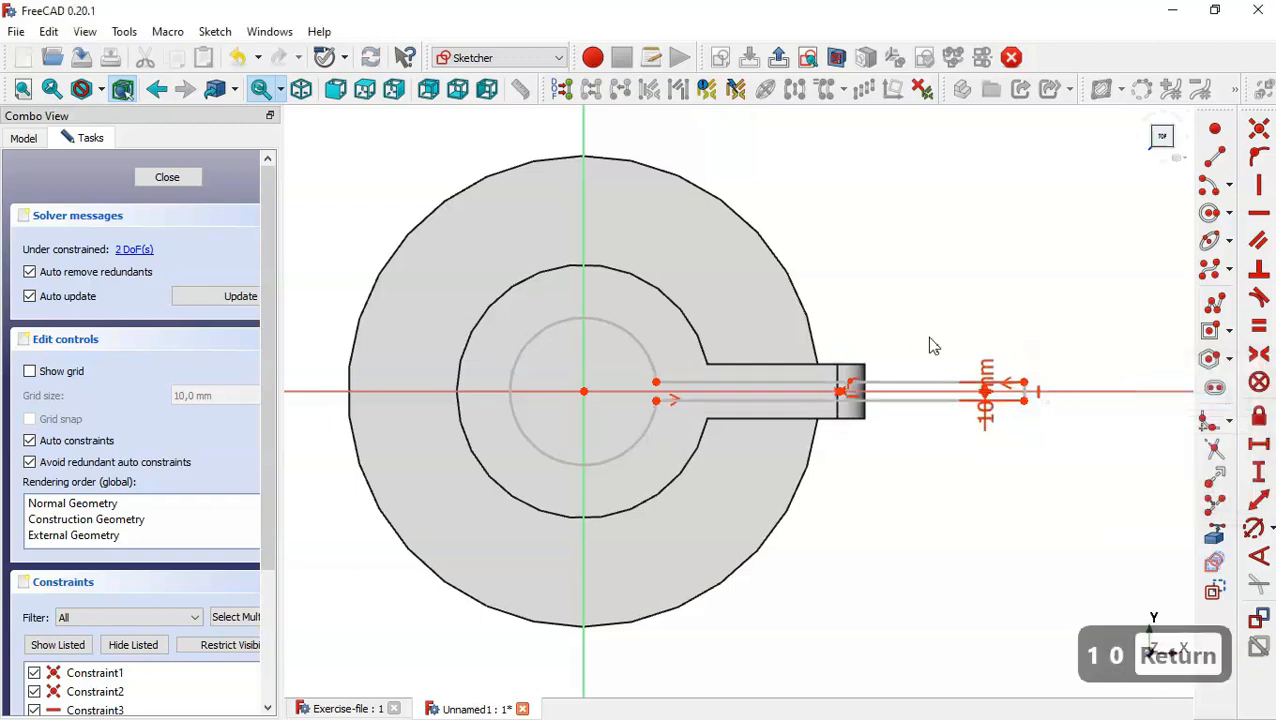
Constrain the radius of the large arc centred on the origin to 120/2 mm, and close the sketch.
left_click(1253, 528)
left_click(617, 327)
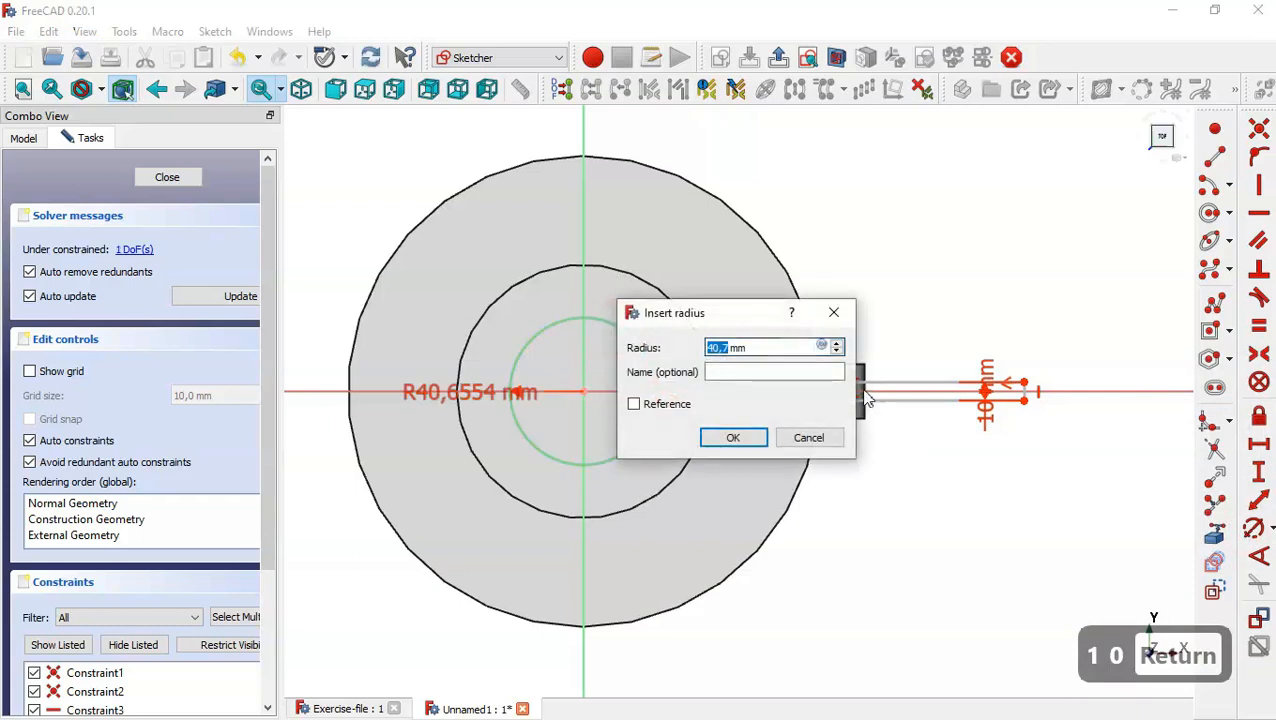
type("120")
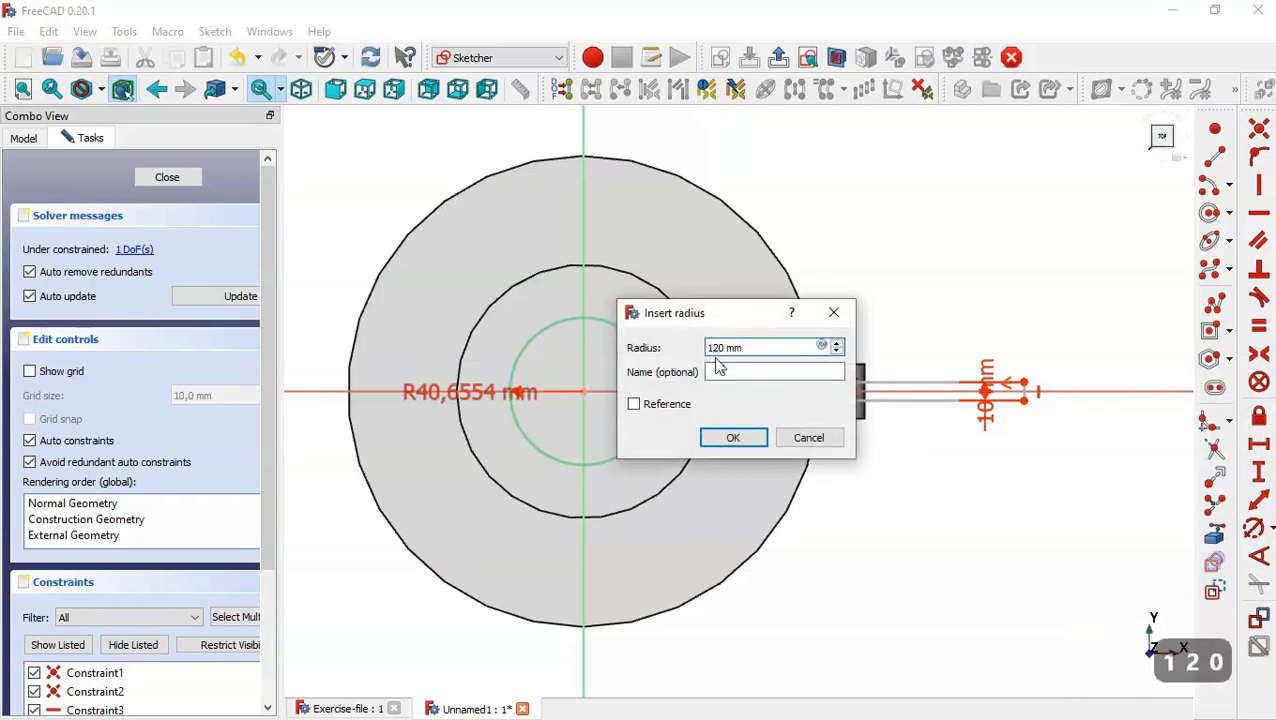
type("/2")
key("Return")
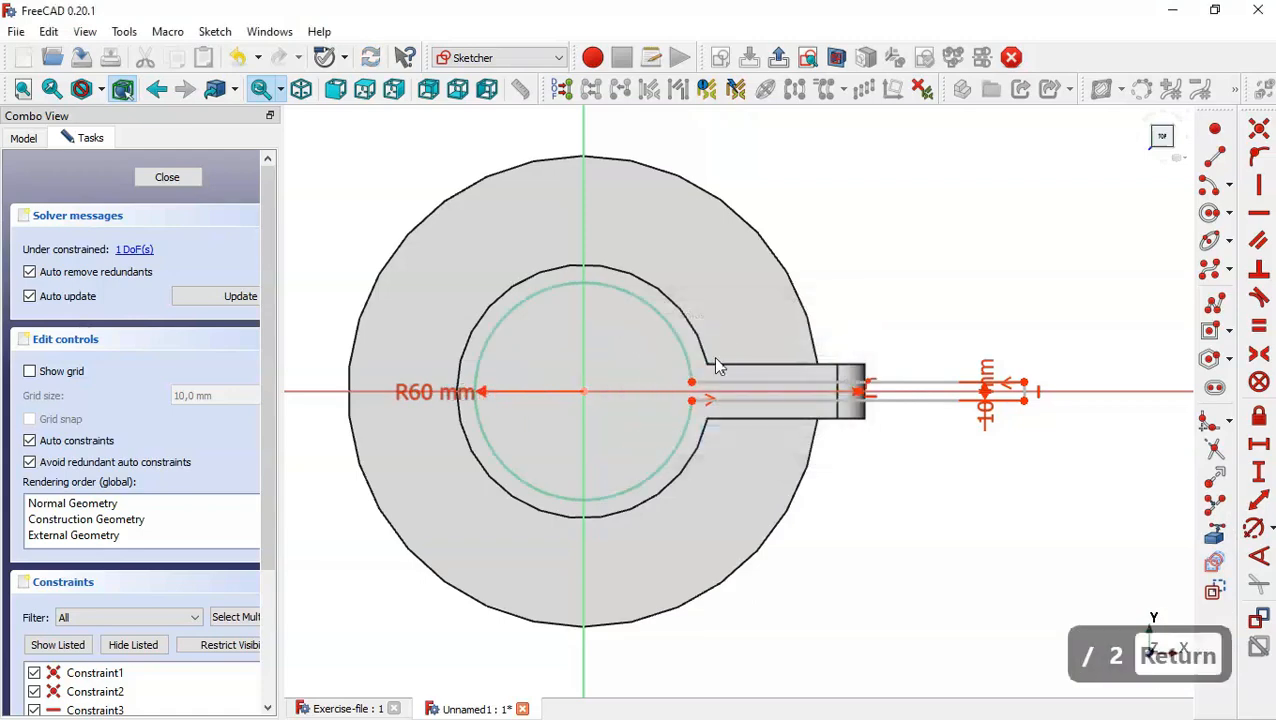
left_click(152, 177)
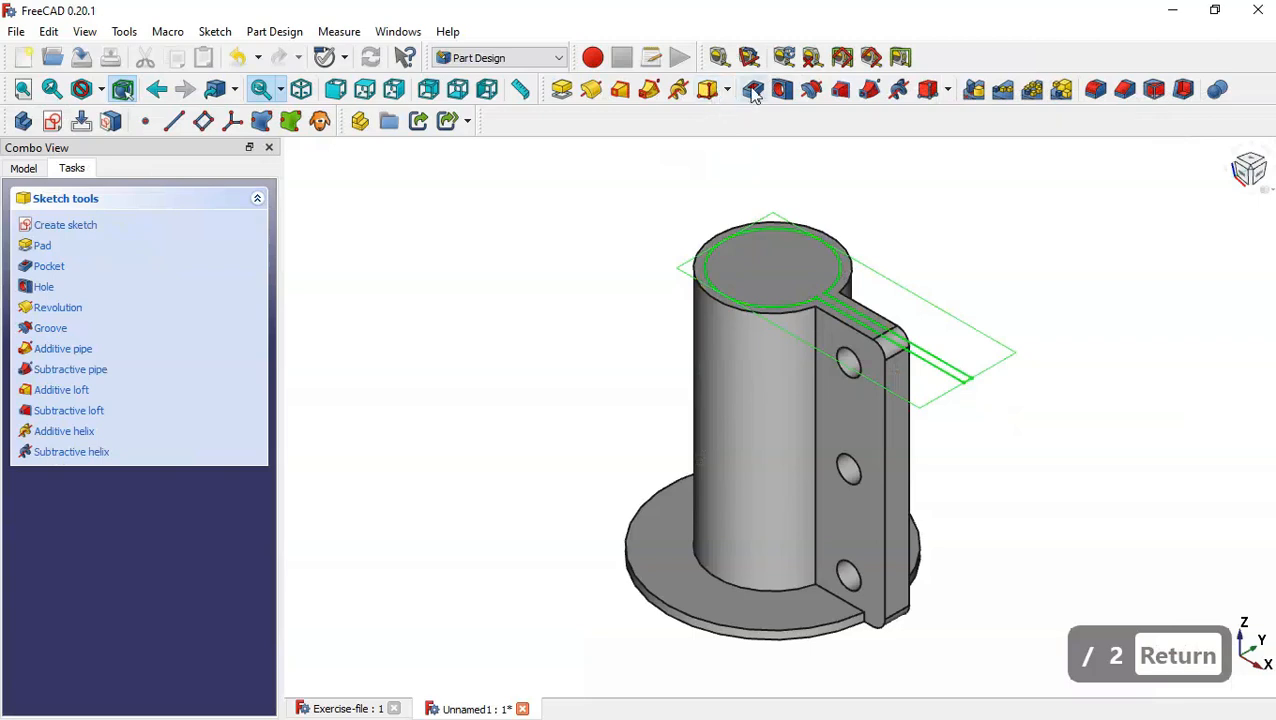
Pocket the bore and slot sketch with type Through all.
left_click(752, 89)
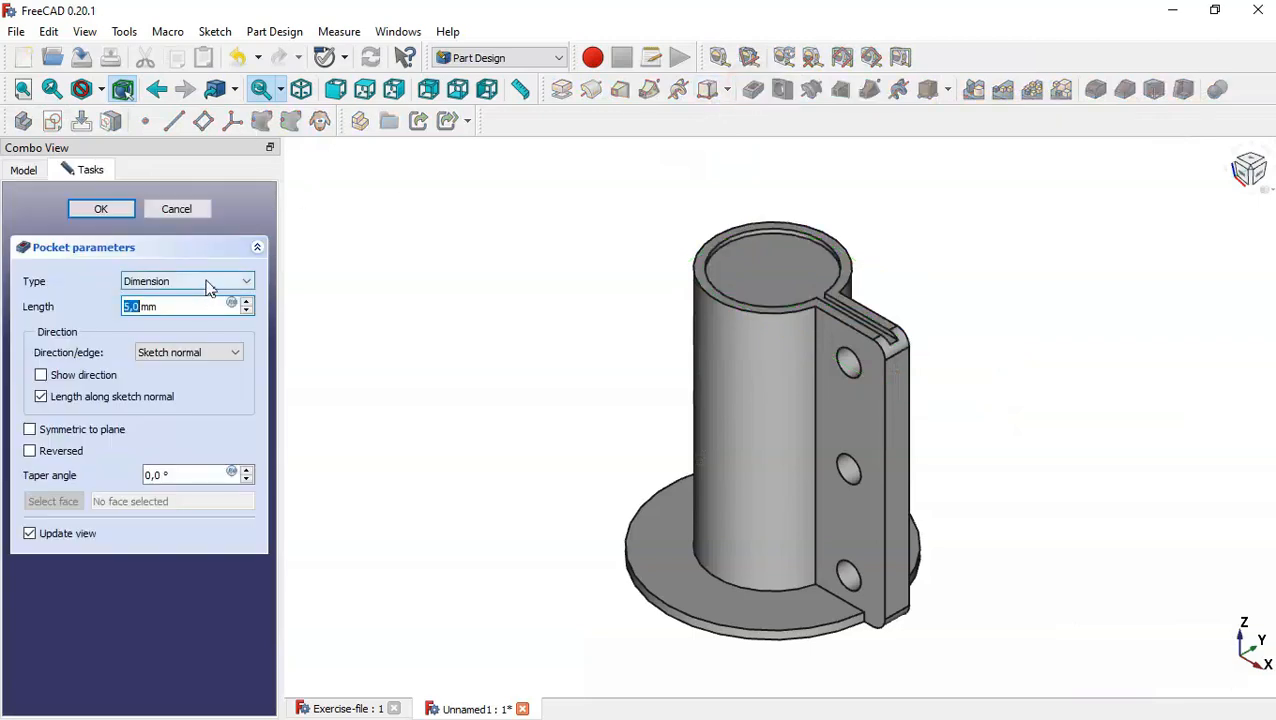
left_click(207, 281)
left_click(207, 309)
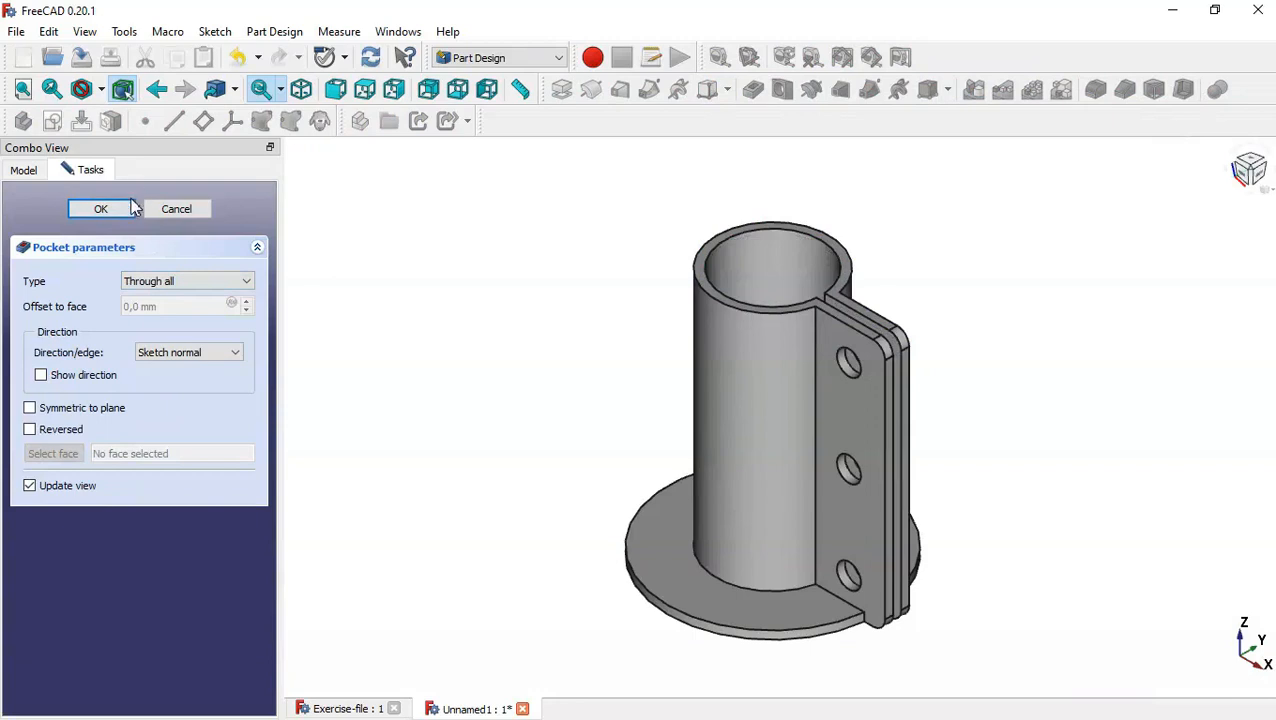
left_click(126, 209)
middle_click_drag(633, 340, 649, 370)
key("Home")
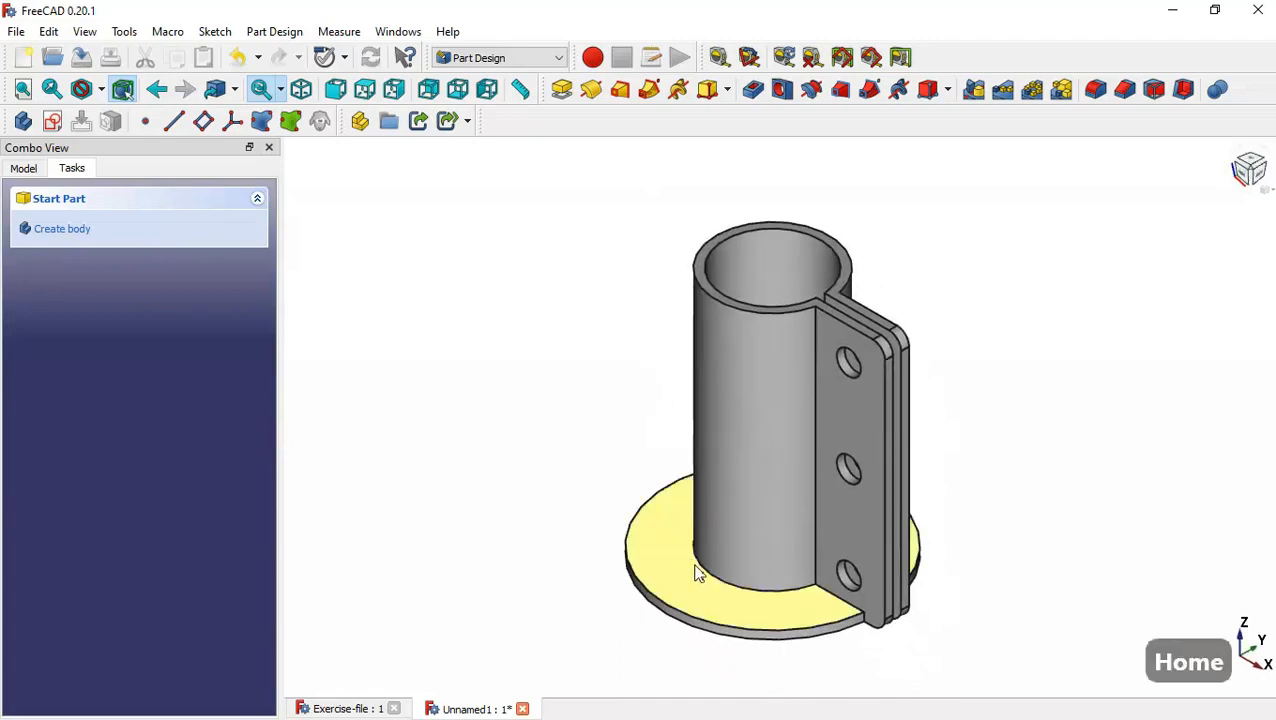
Create a sketch on the base flange's upper face and draw a construction circle of about 100 mm radius centred on the origin.
left_click(698, 572)
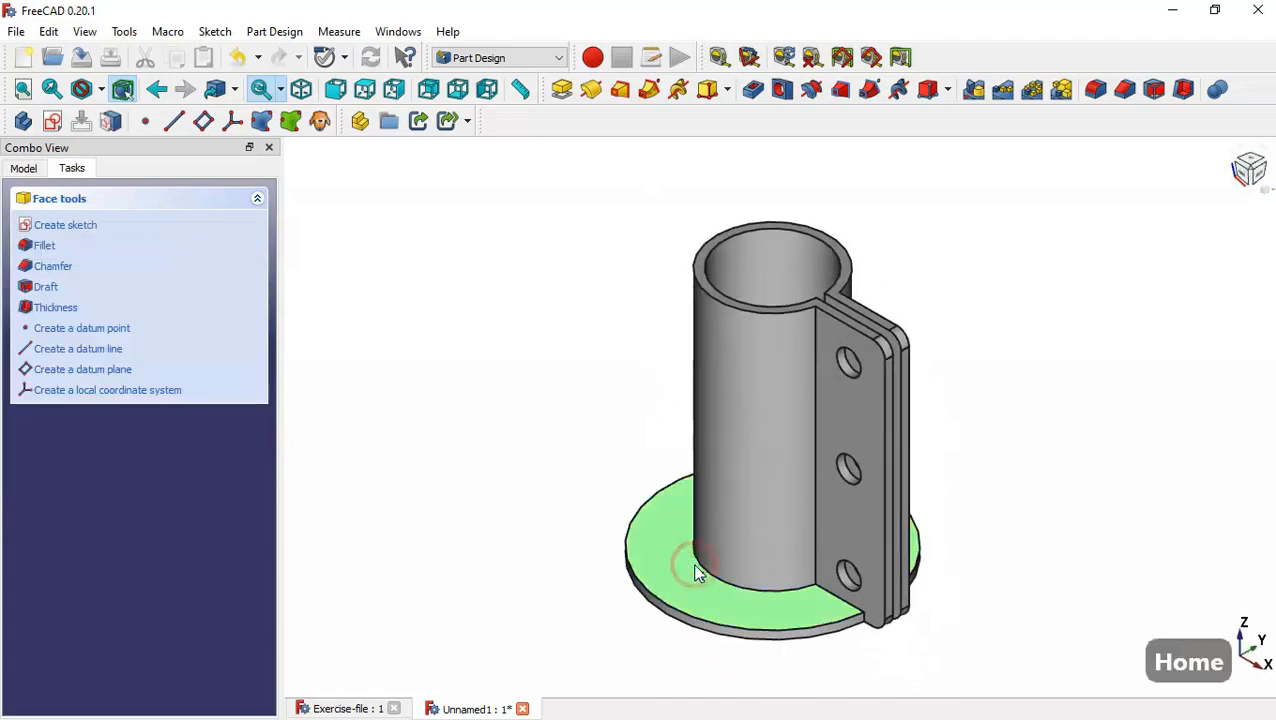
left_click(52, 121)
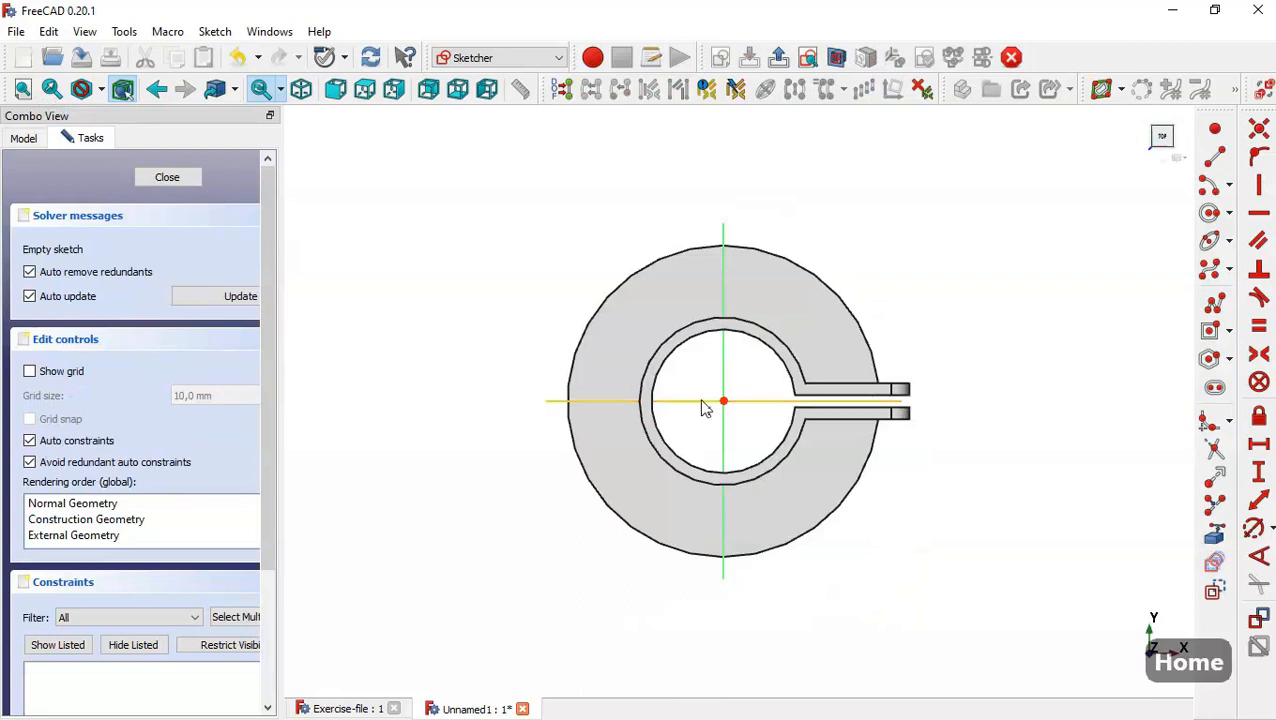
scroll(790, 380, "up", 2)
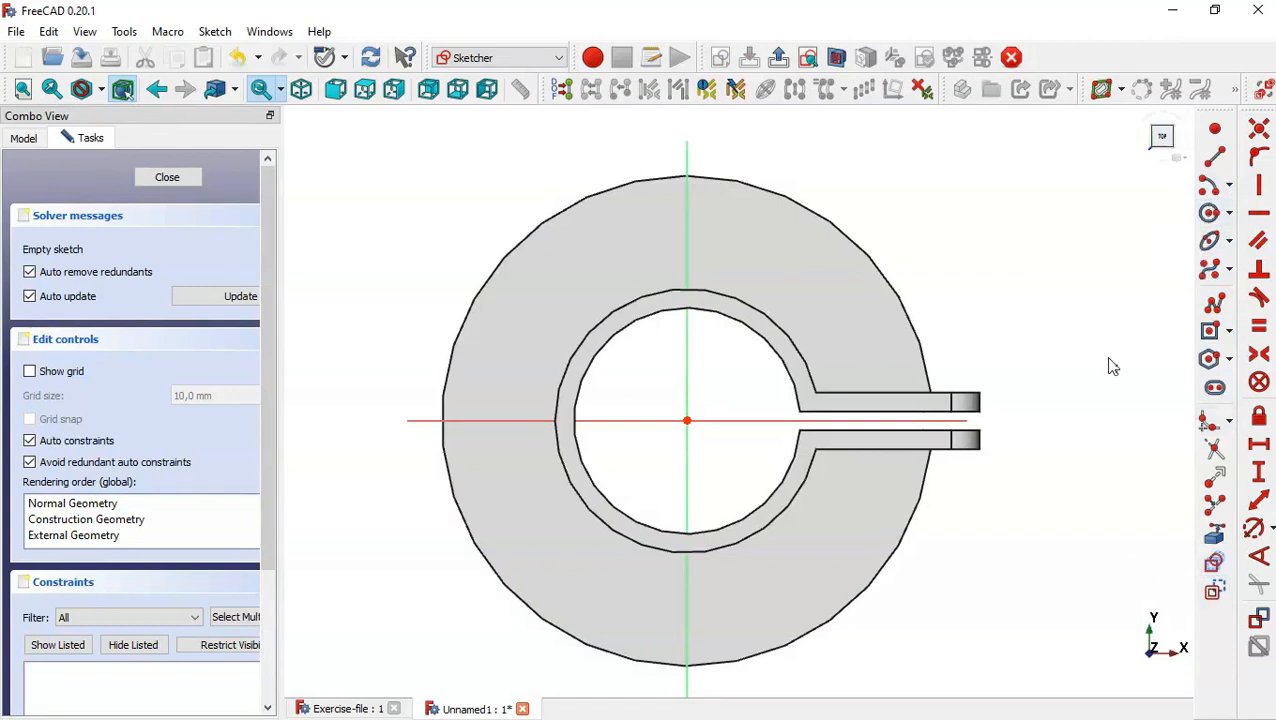
left_click(1211, 214)
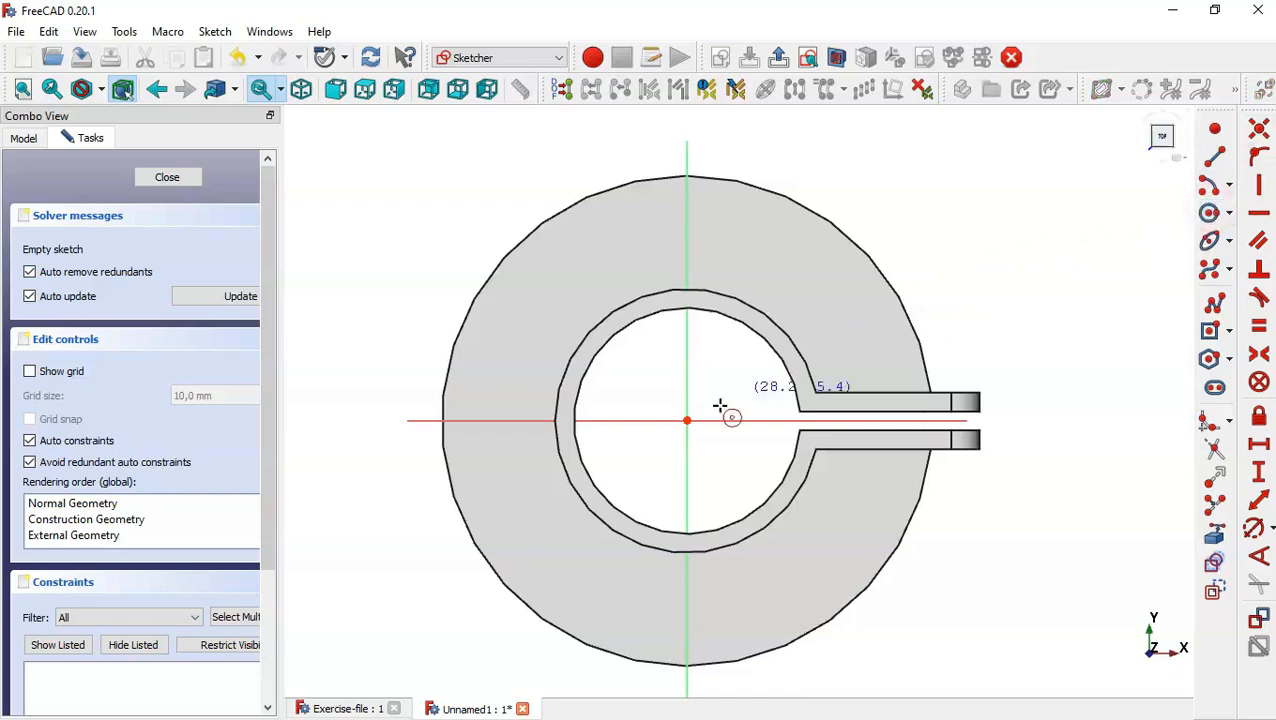
left_click(686, 420)
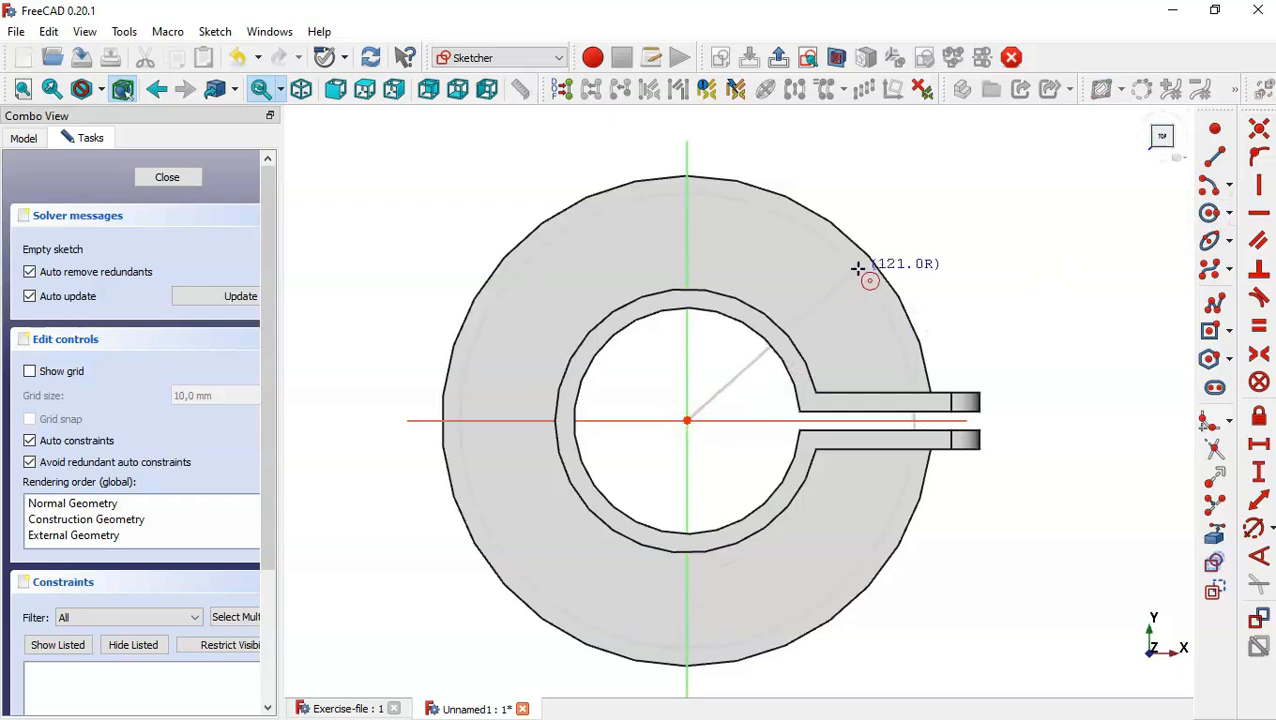
left_click(830, 298)
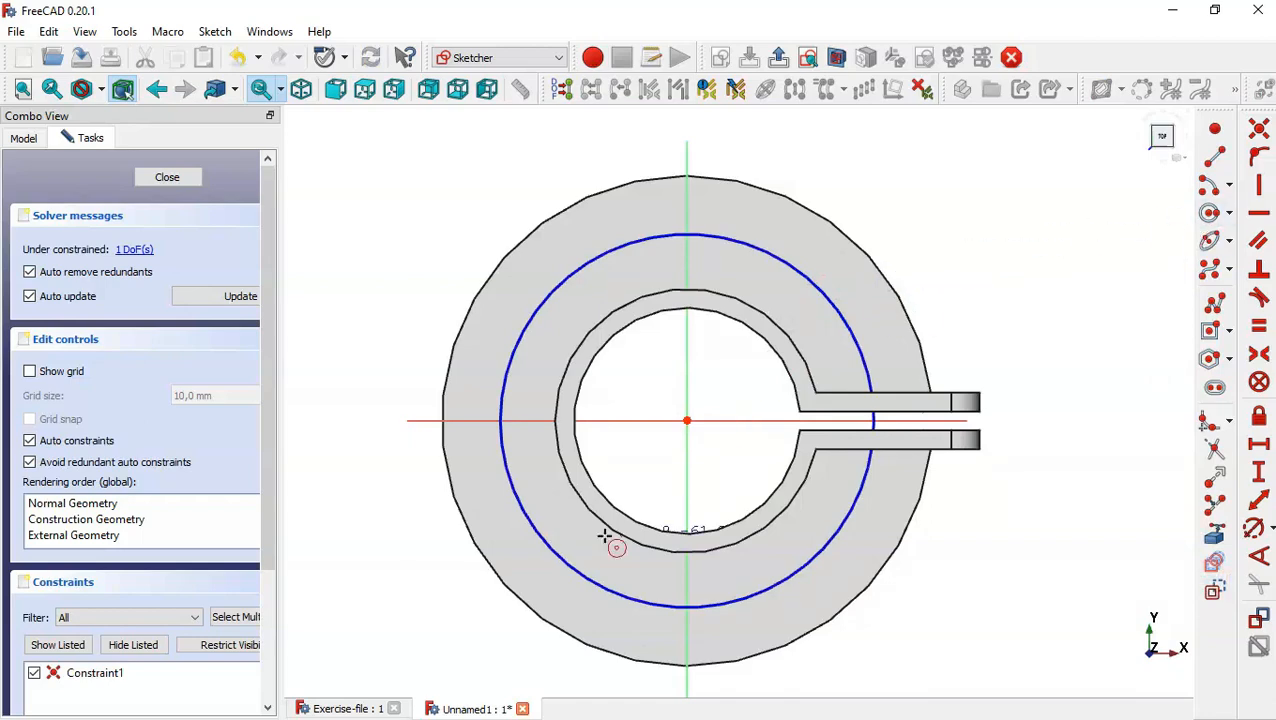
Examine the layout and dimensions of the base flange's bolt holes in Exercise-file from the top view.
left_click(327, 708)
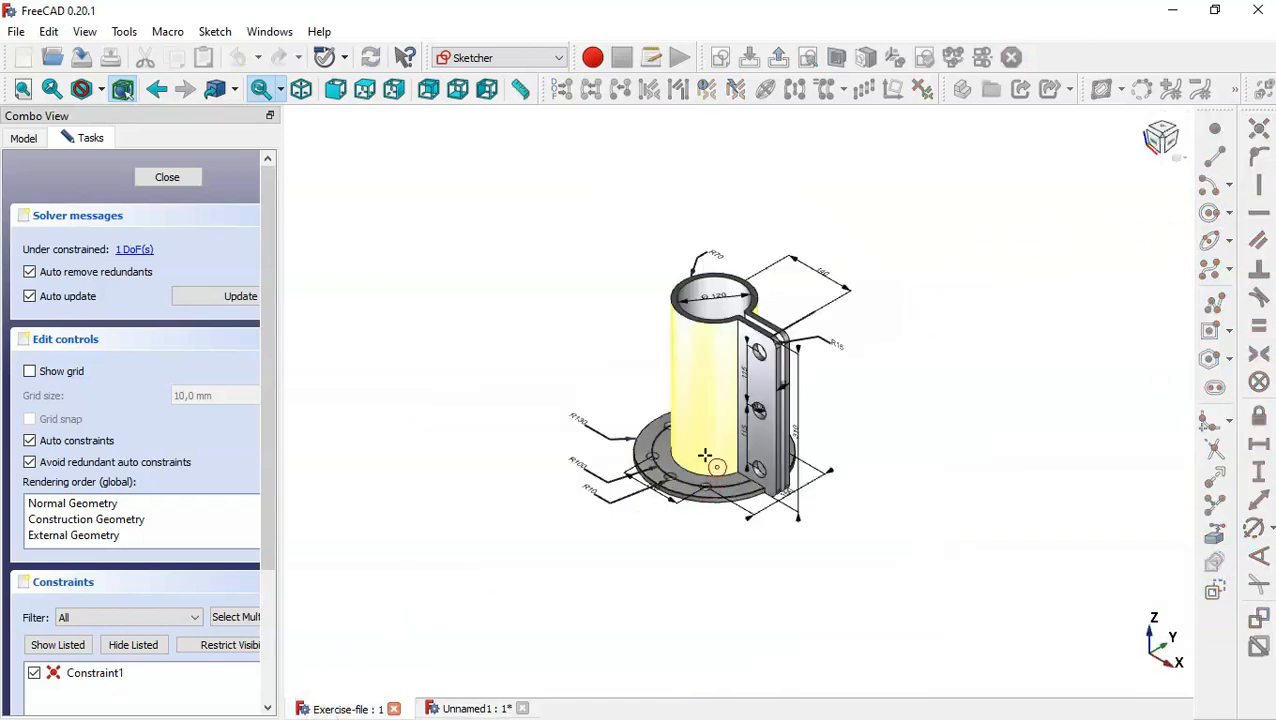
scroll(712, 456, "up", 5)
scroll(880, 500, "down", 5)
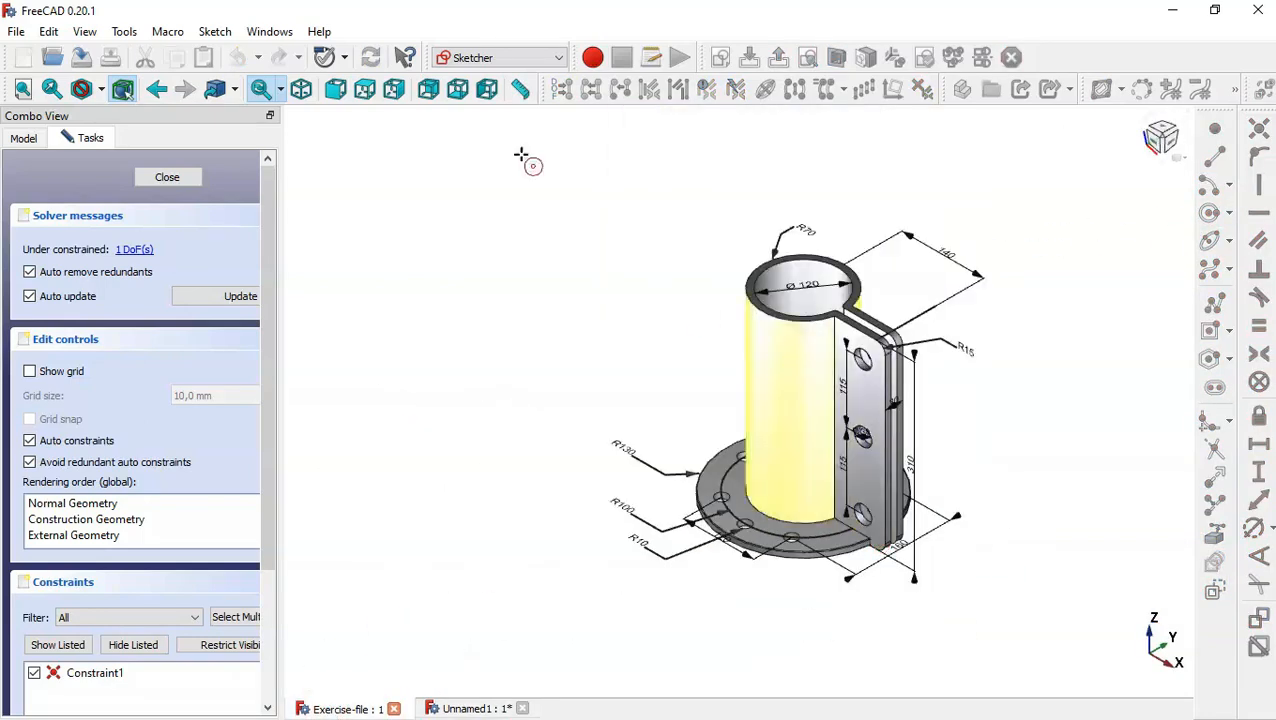
left_click(366, 91)
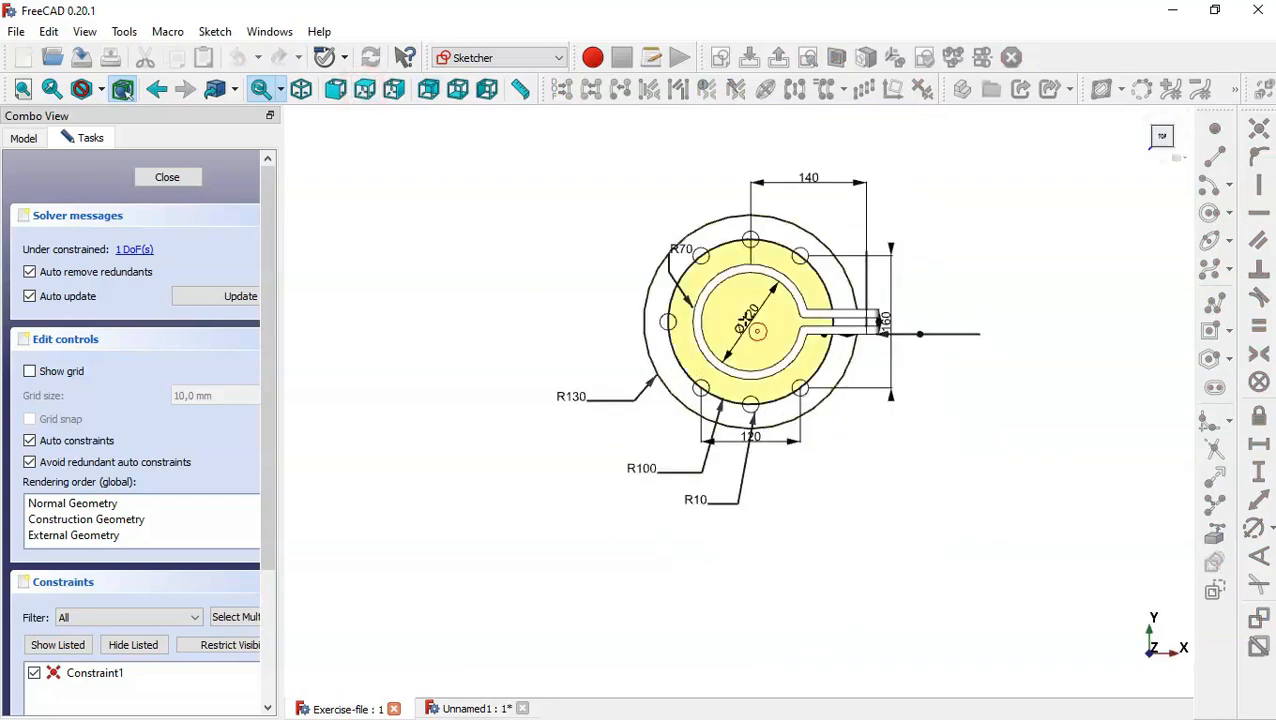
scroll(820, 258, "up", 2)
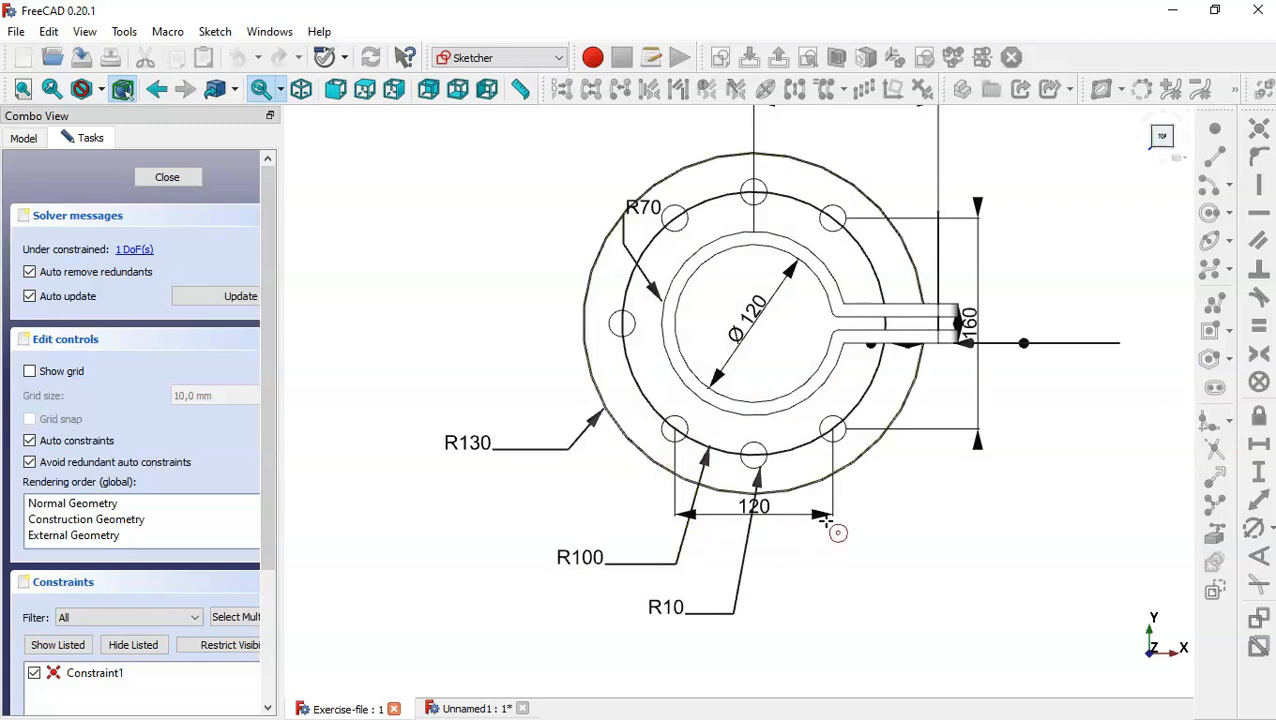
scroll(845, 609, "down", 2)
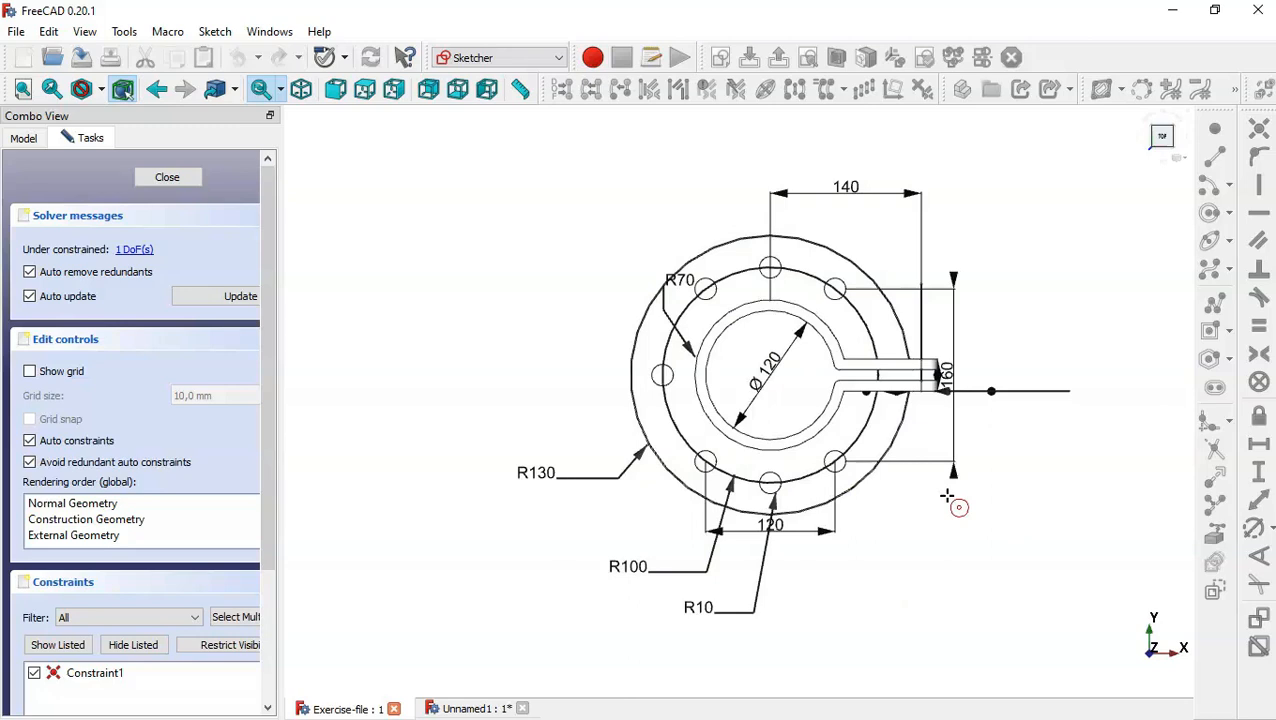
scroll(832, 555, "up", 1)
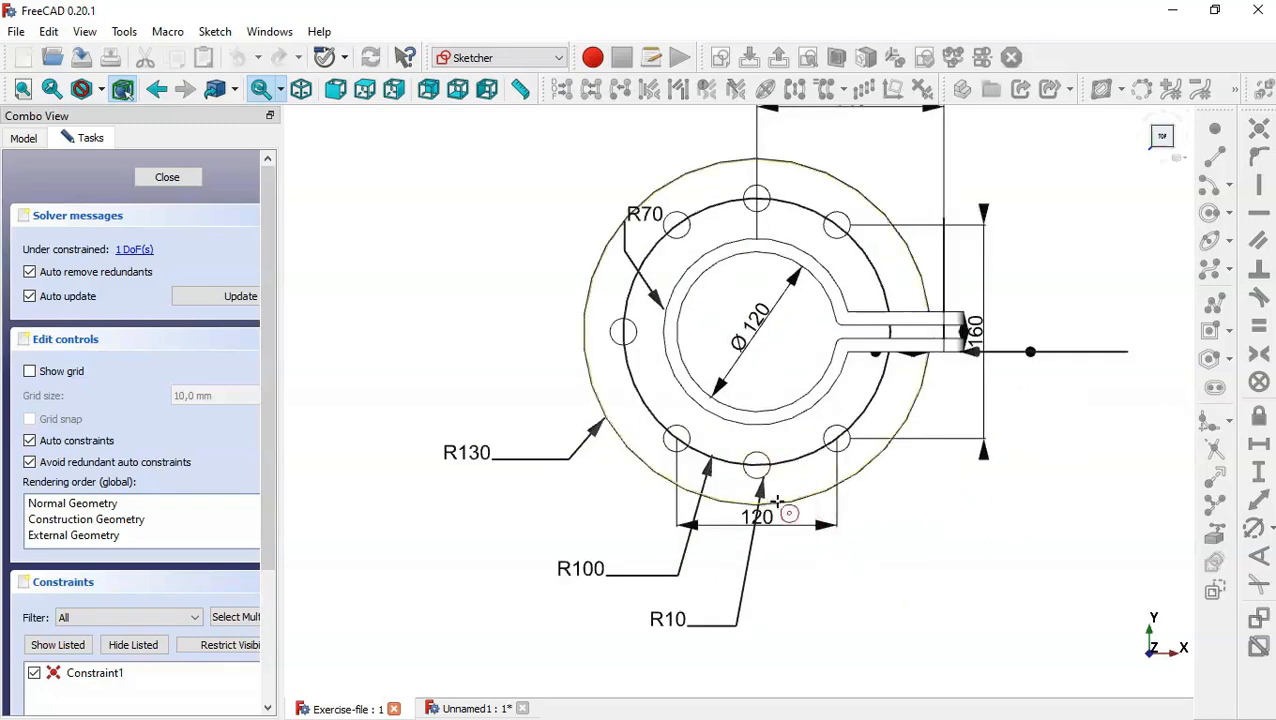
In the Unnamed1 document, draw two circles centred on the construction circle, one near its topmost point and one at its upper right.
left_click(468, 709)
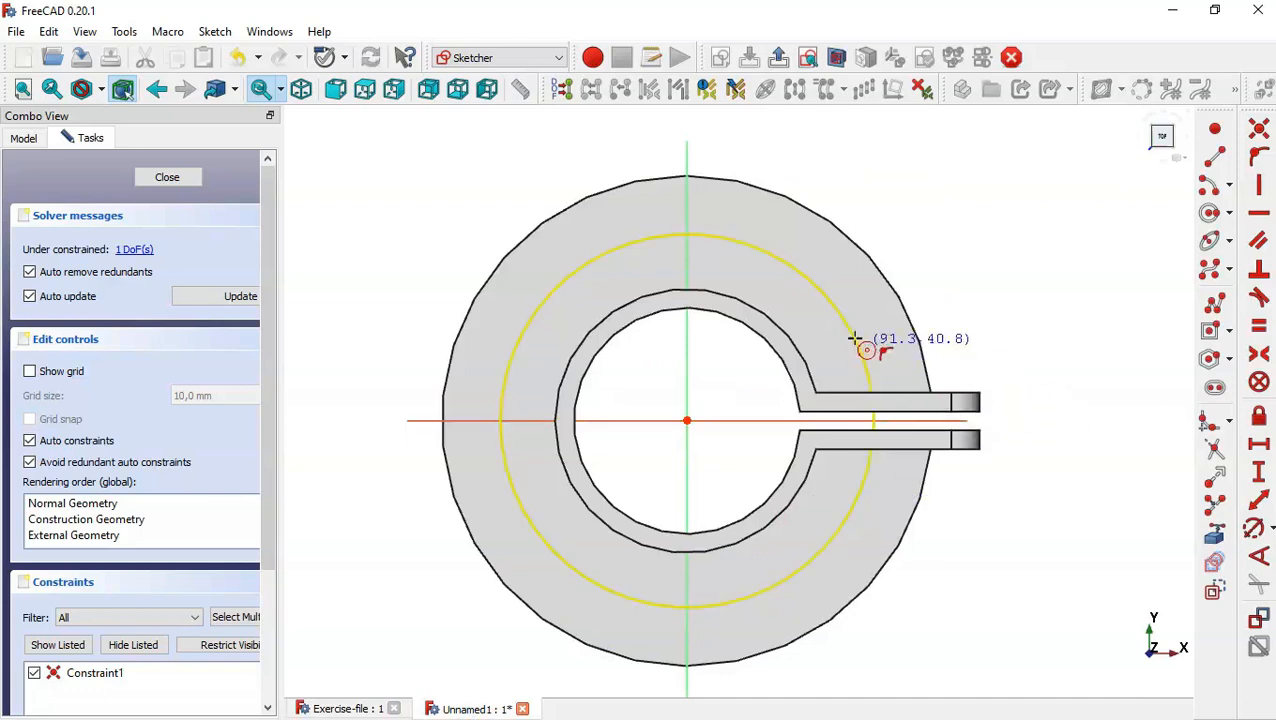
left_click(700, 233)
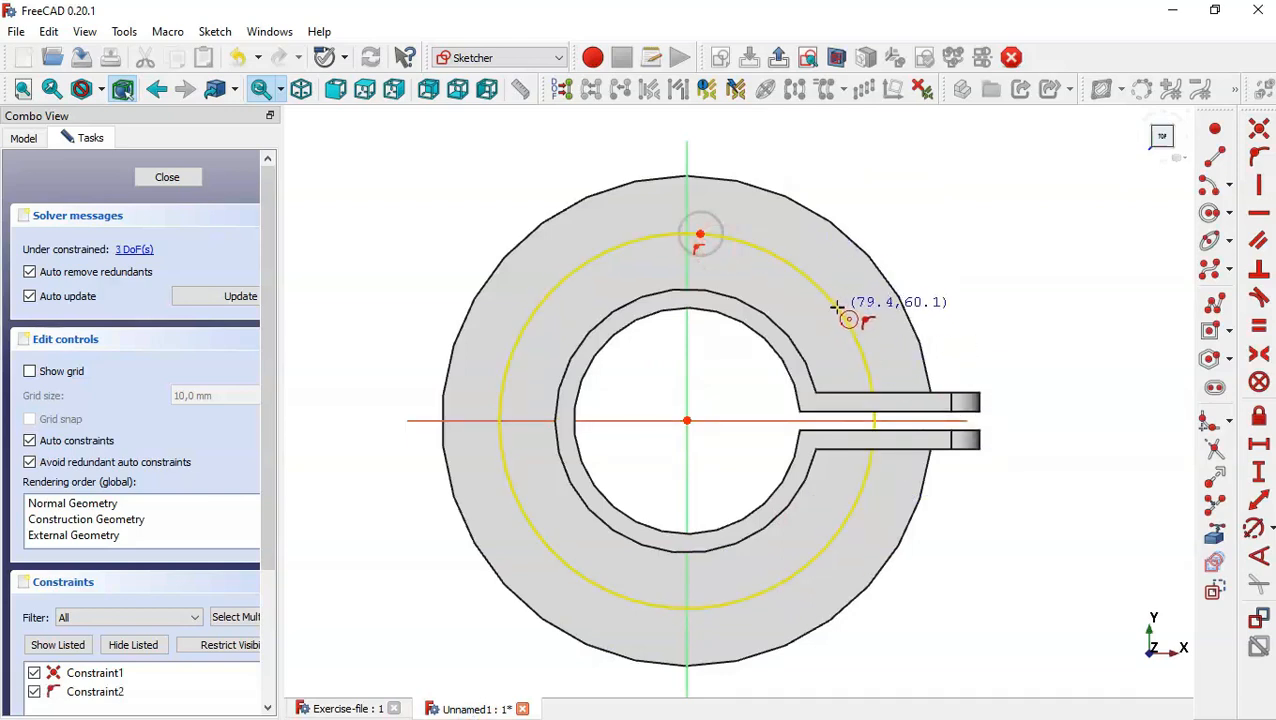
left_click(835, 310)
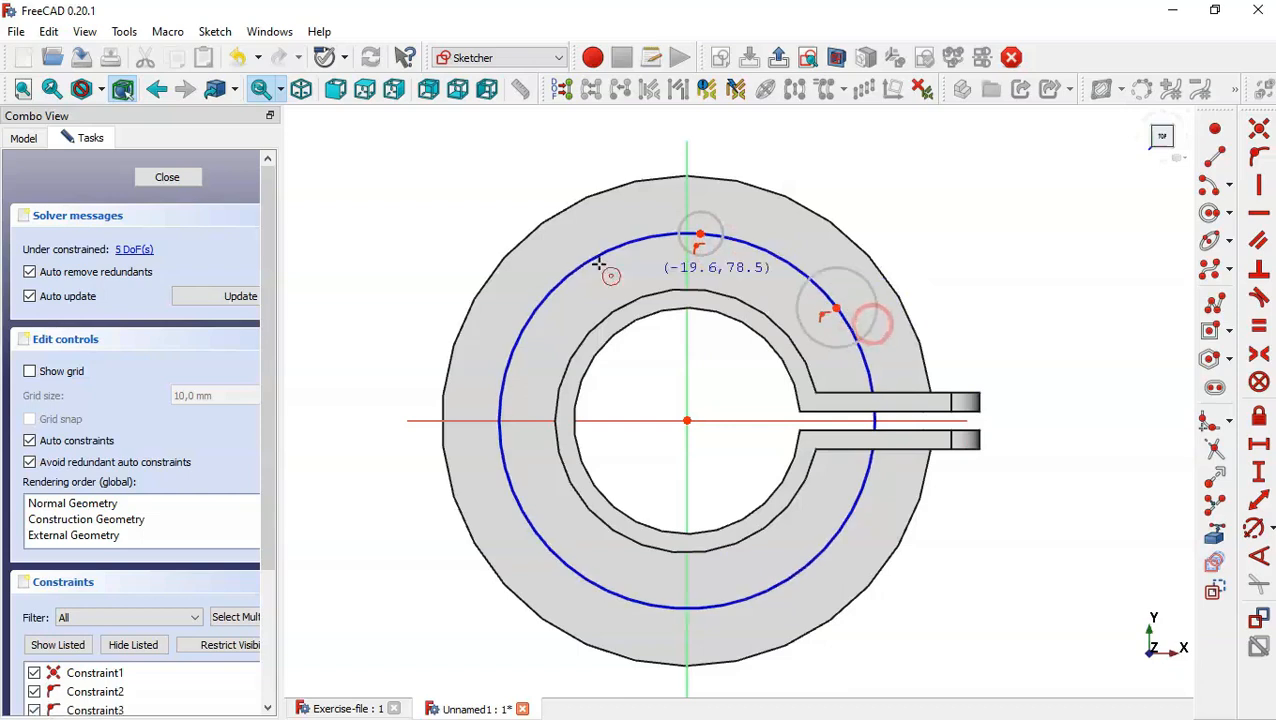
left_click(545, 288)
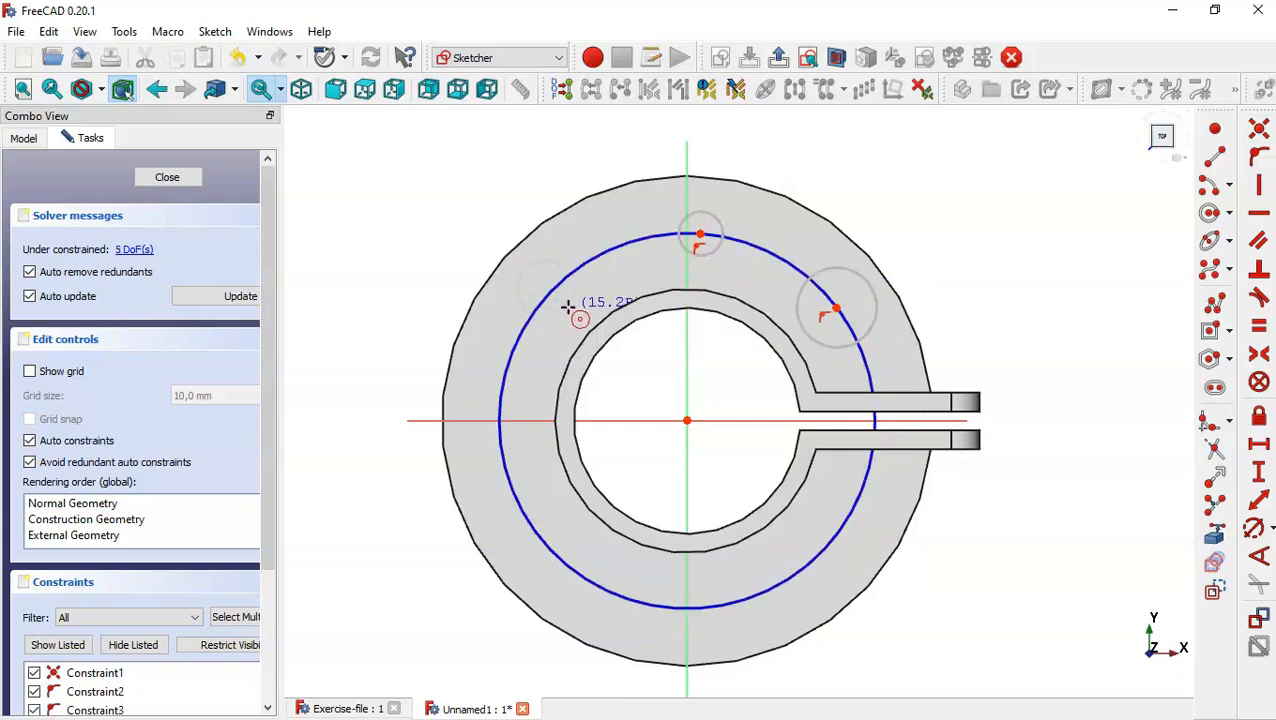
key("Escape")
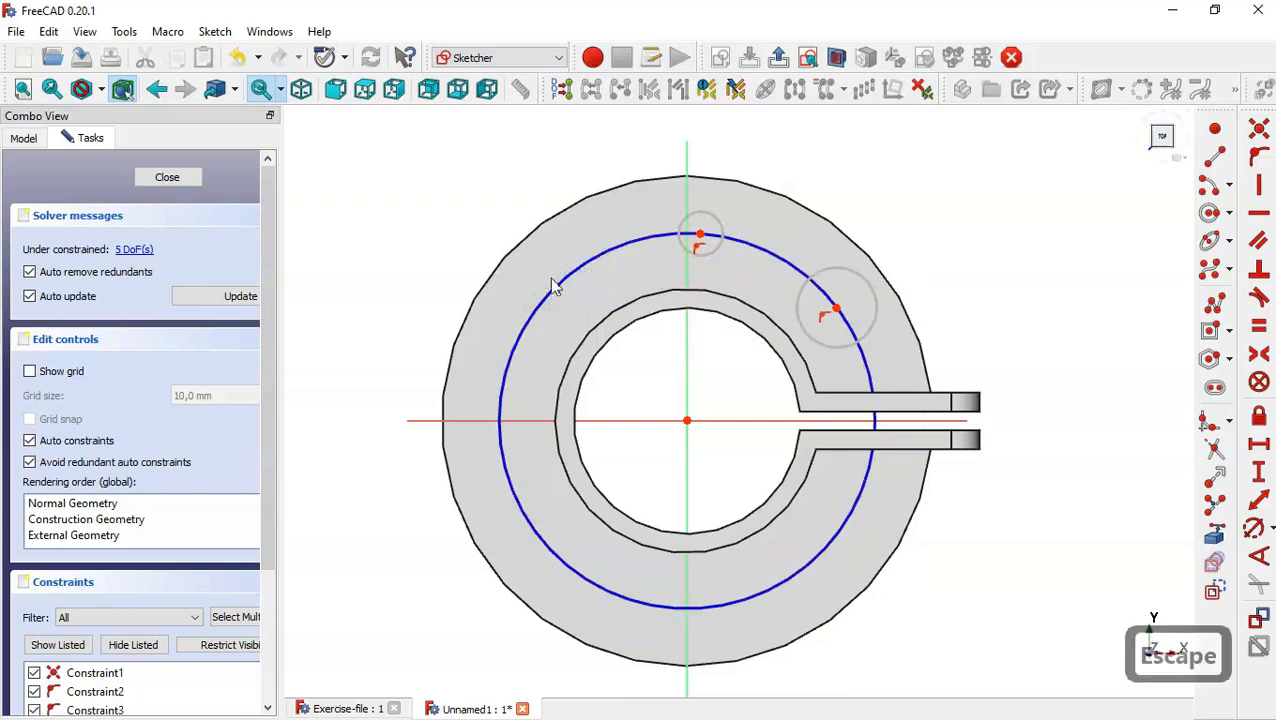
Draw five more circles centred on the construction circle, at its upper left, left, lower left, bottom and lower right.
left_click(1209, 213)
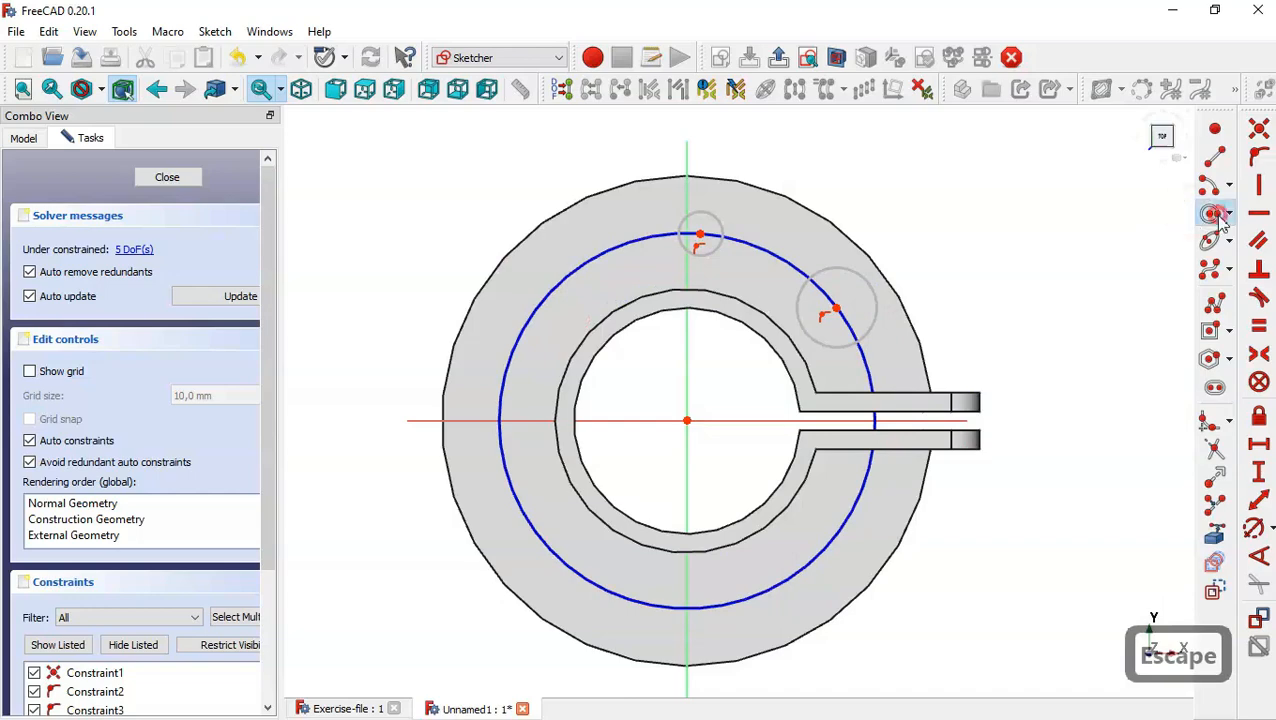
left_click(546, 292)
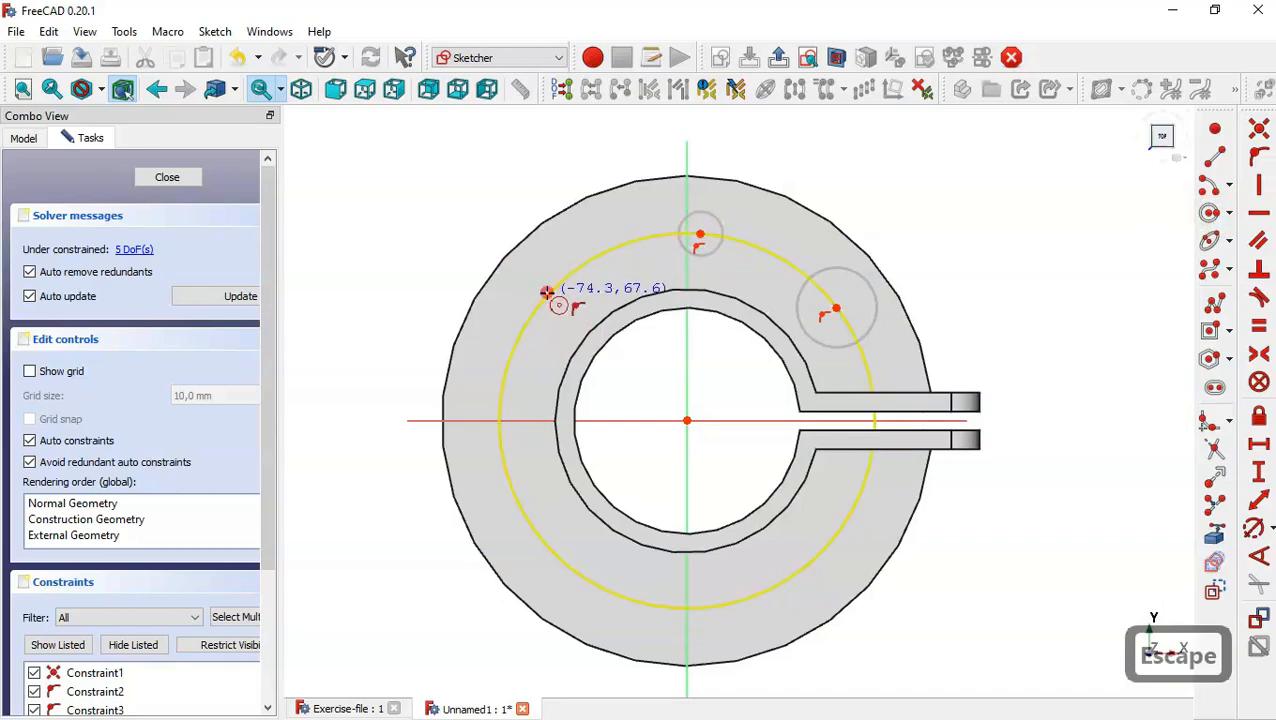
left_click(497, 423)
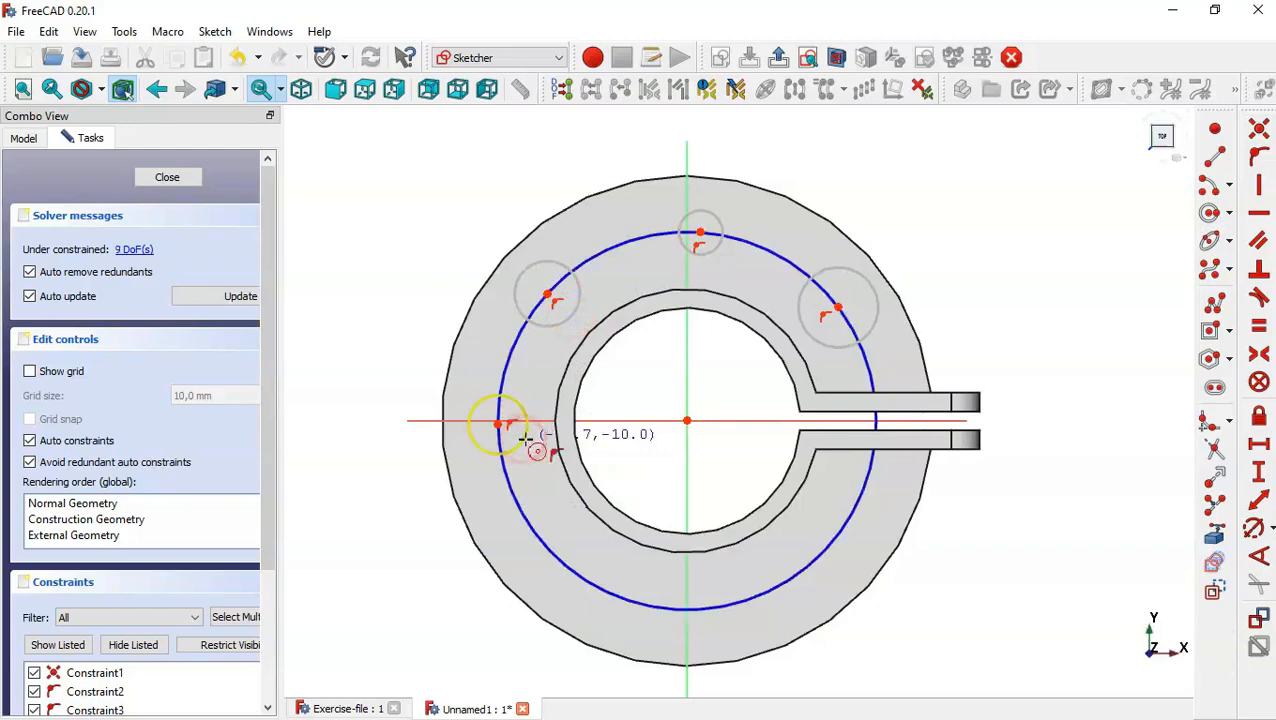
left_click(521, 440)
left_click(552, 551)
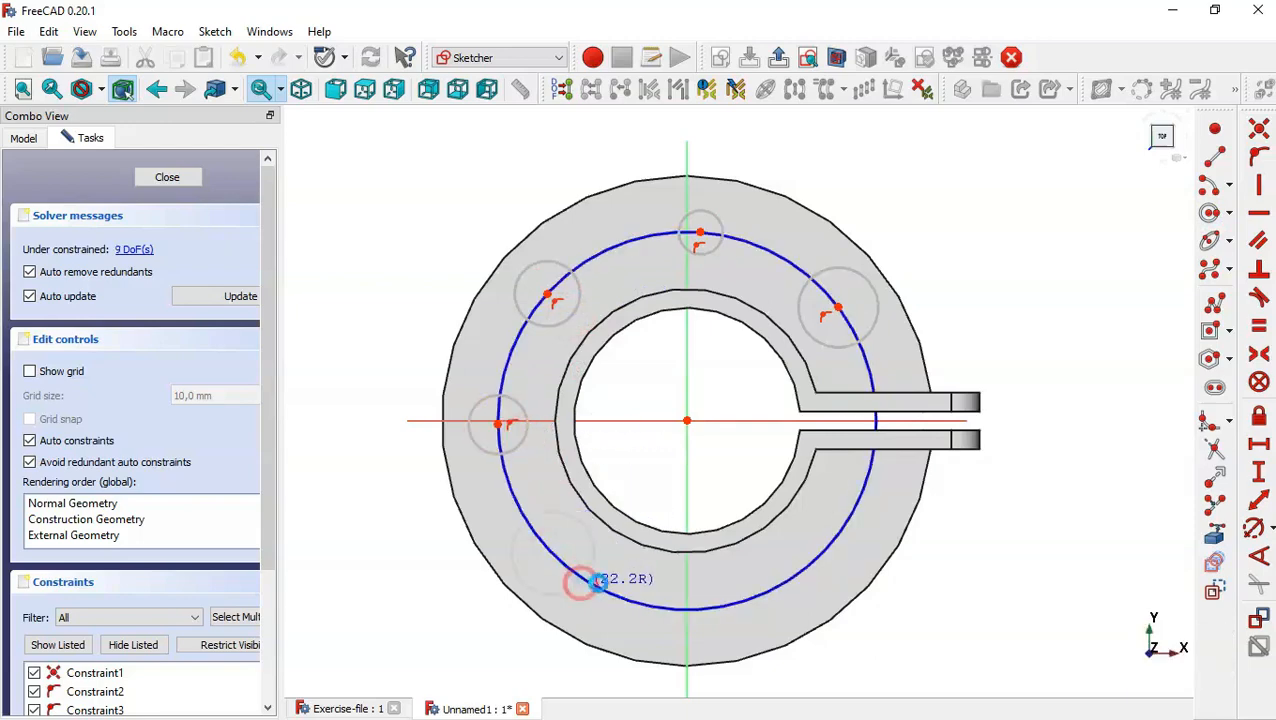
left_click(578, 583)
left_click(687, 609)
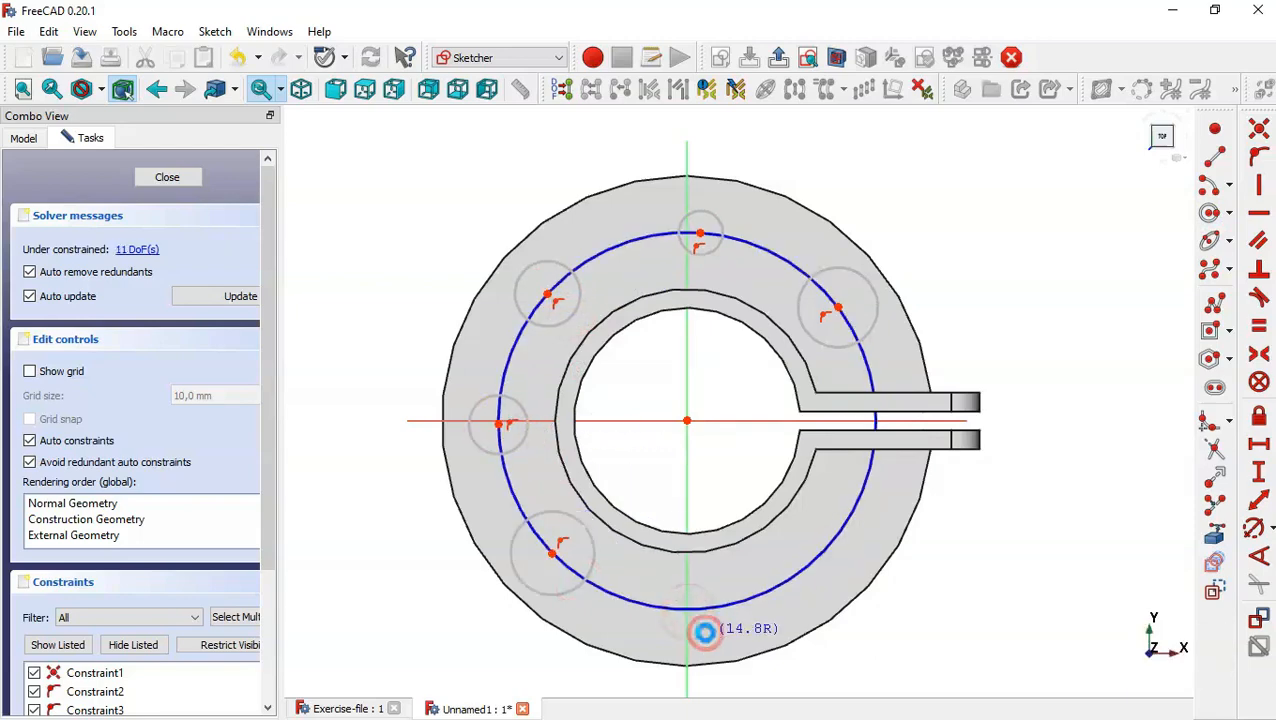
left_click(704, 632)
left_click(814, 561)
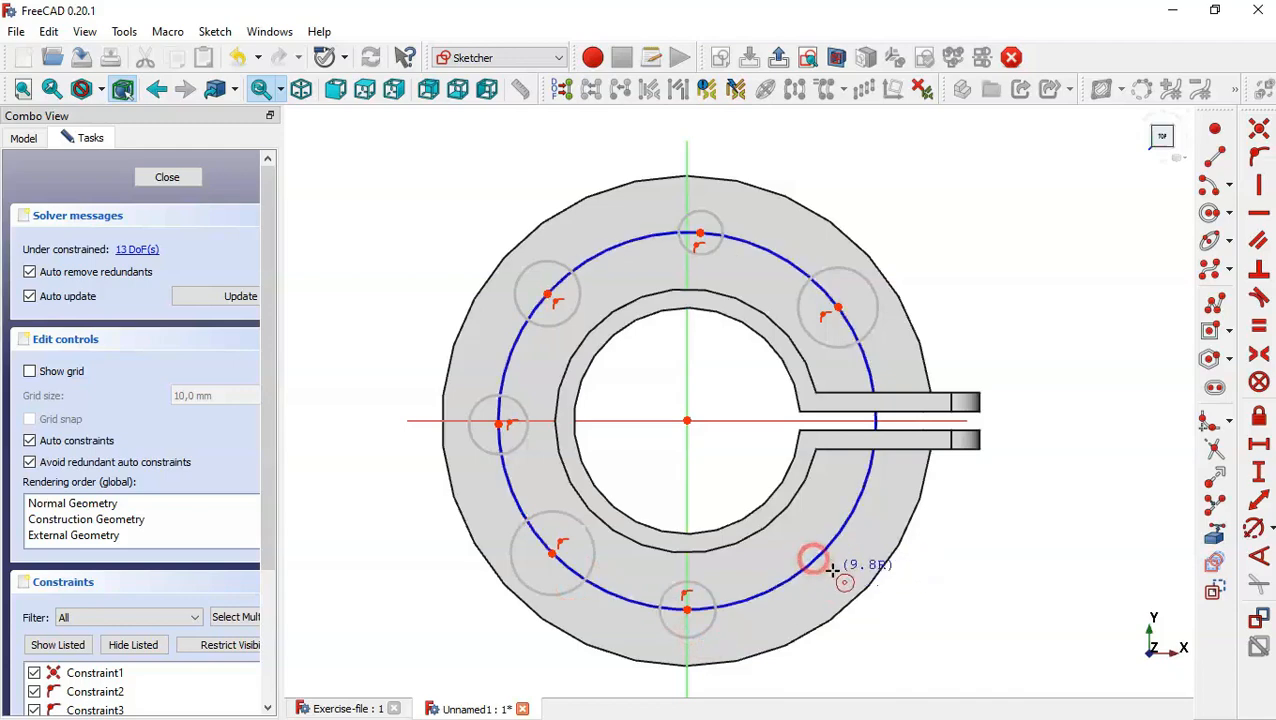
left_click(852, 573)
key("Escape")
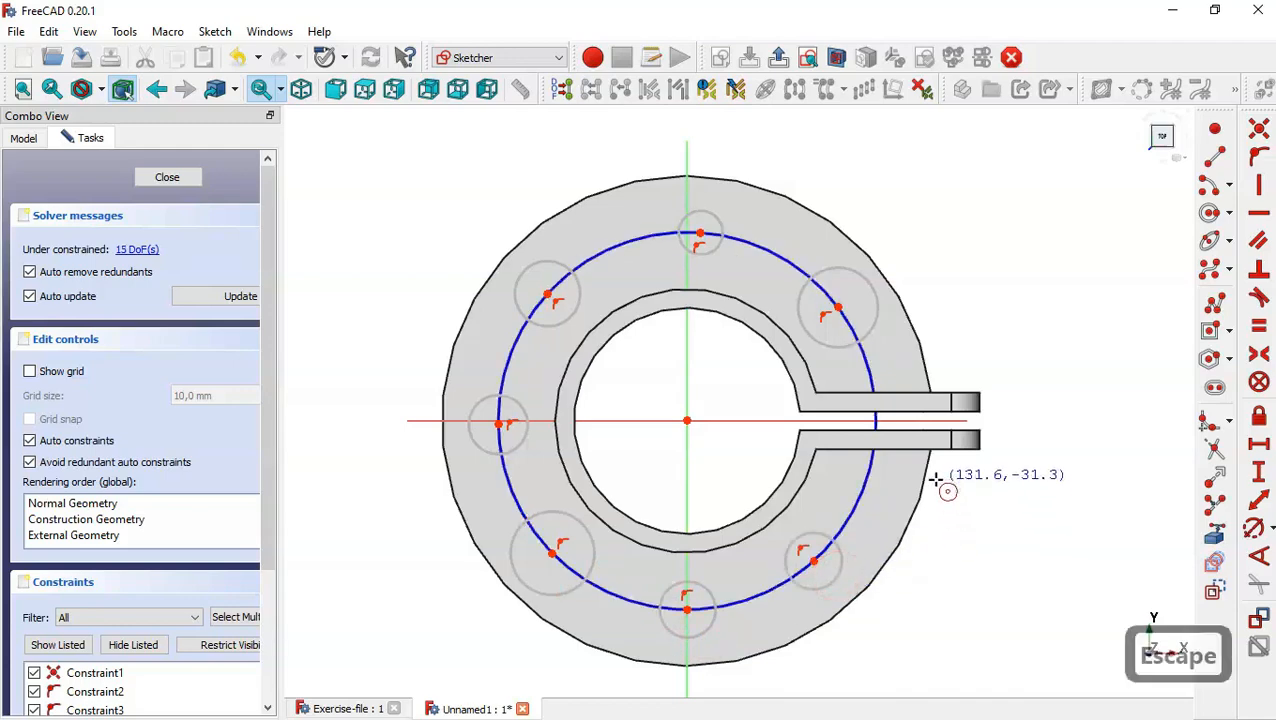
Constrain all seven bolt-hole circles on the construction circle to equal size.
left_click(876, 297)
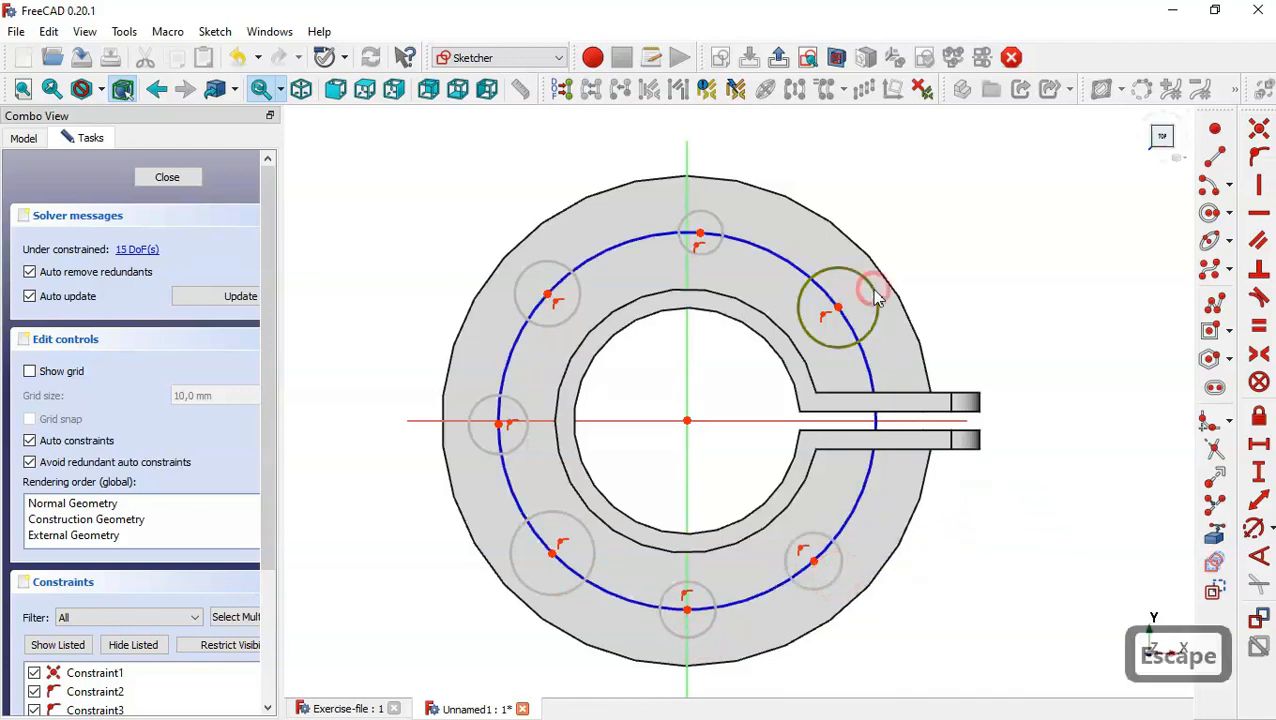
left_click(724, 233)
left_click(540, 272)
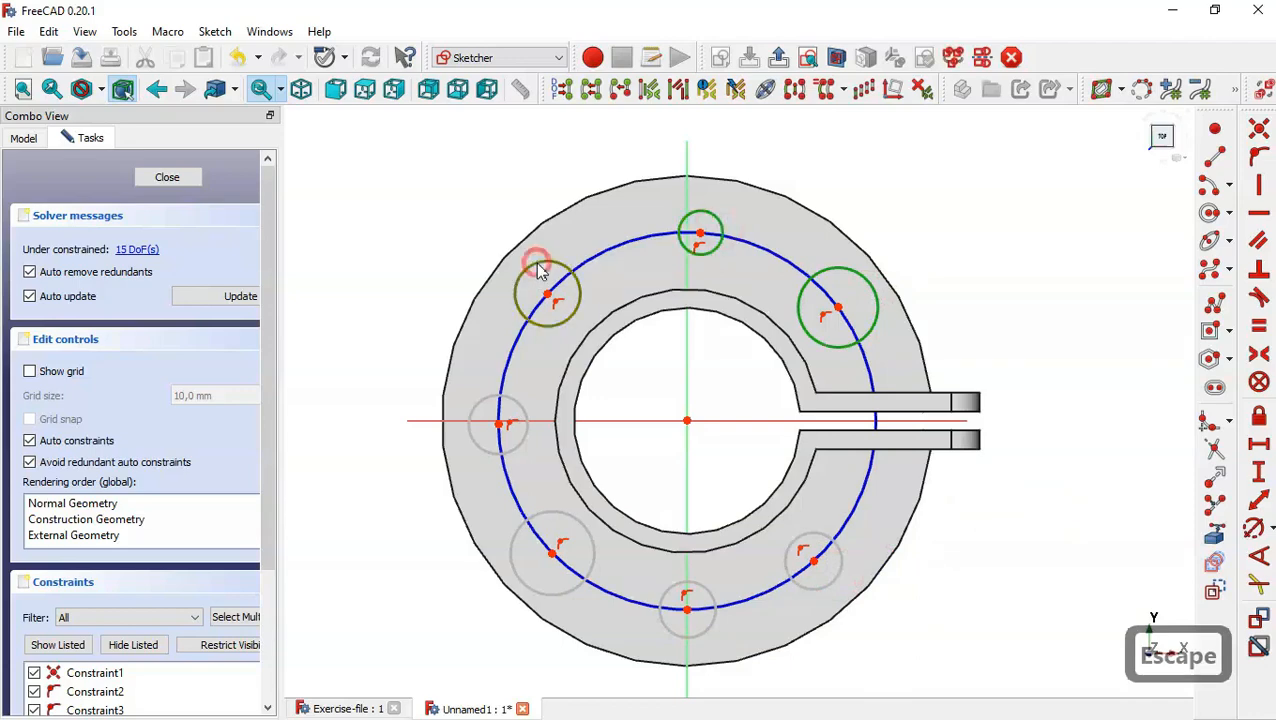
left_click(518, 408)
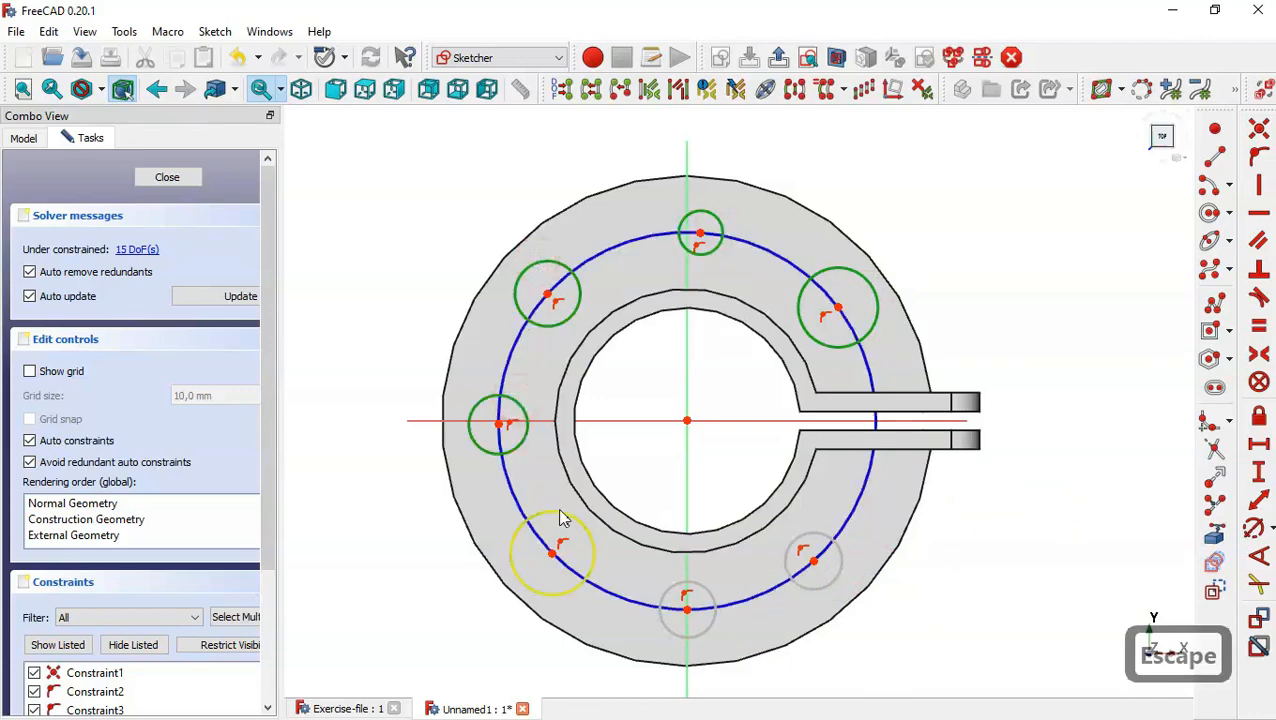
left_click(561, 515)
left_click(694, 590)
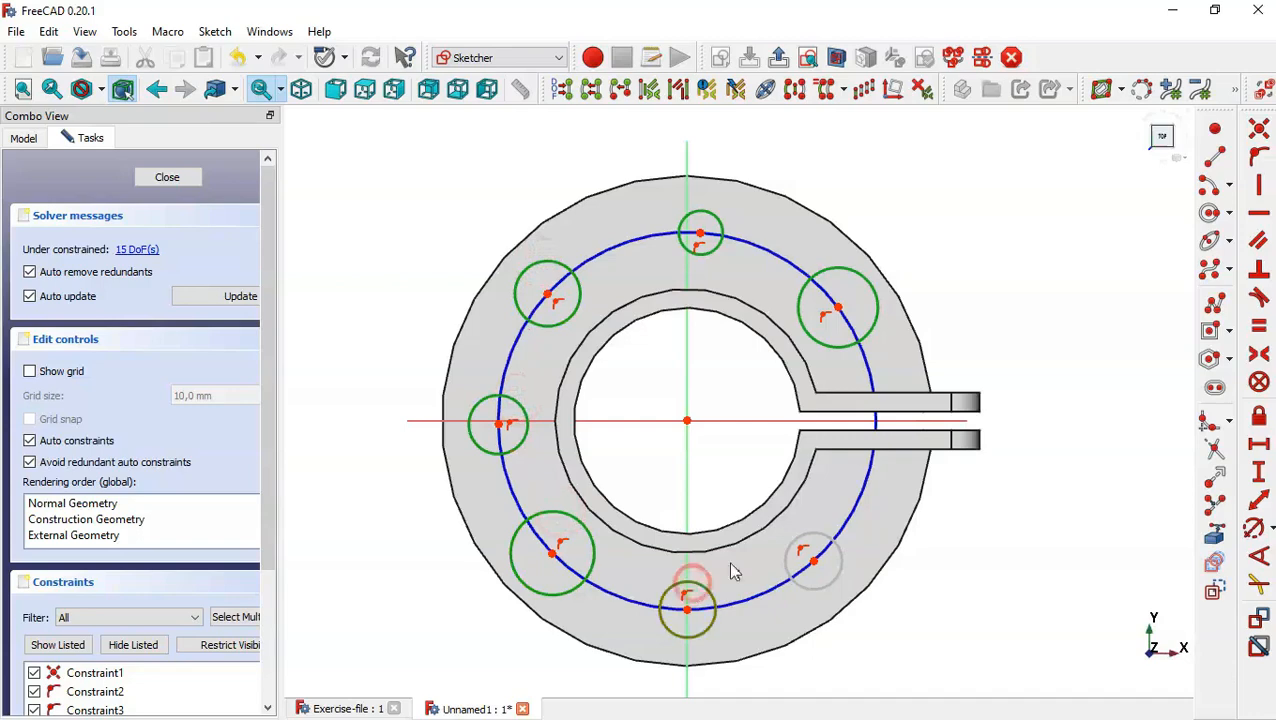
left_click(812, 545)
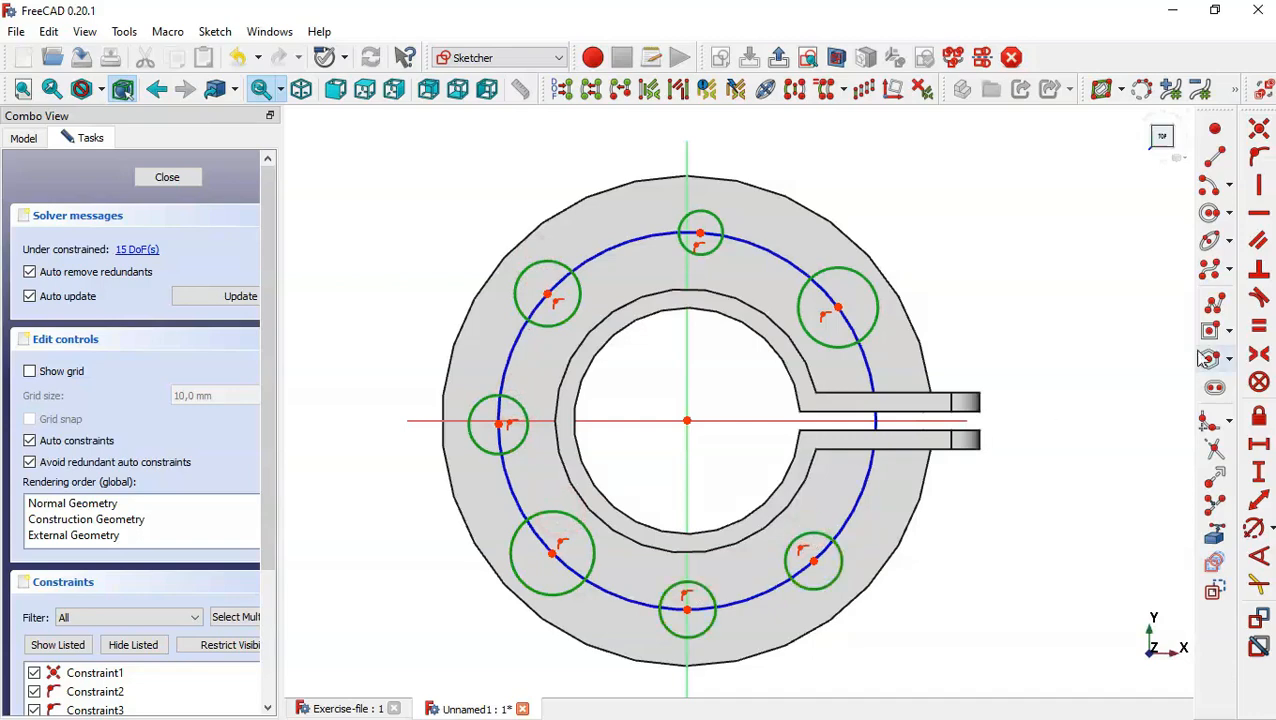
left_click(1260, 330)
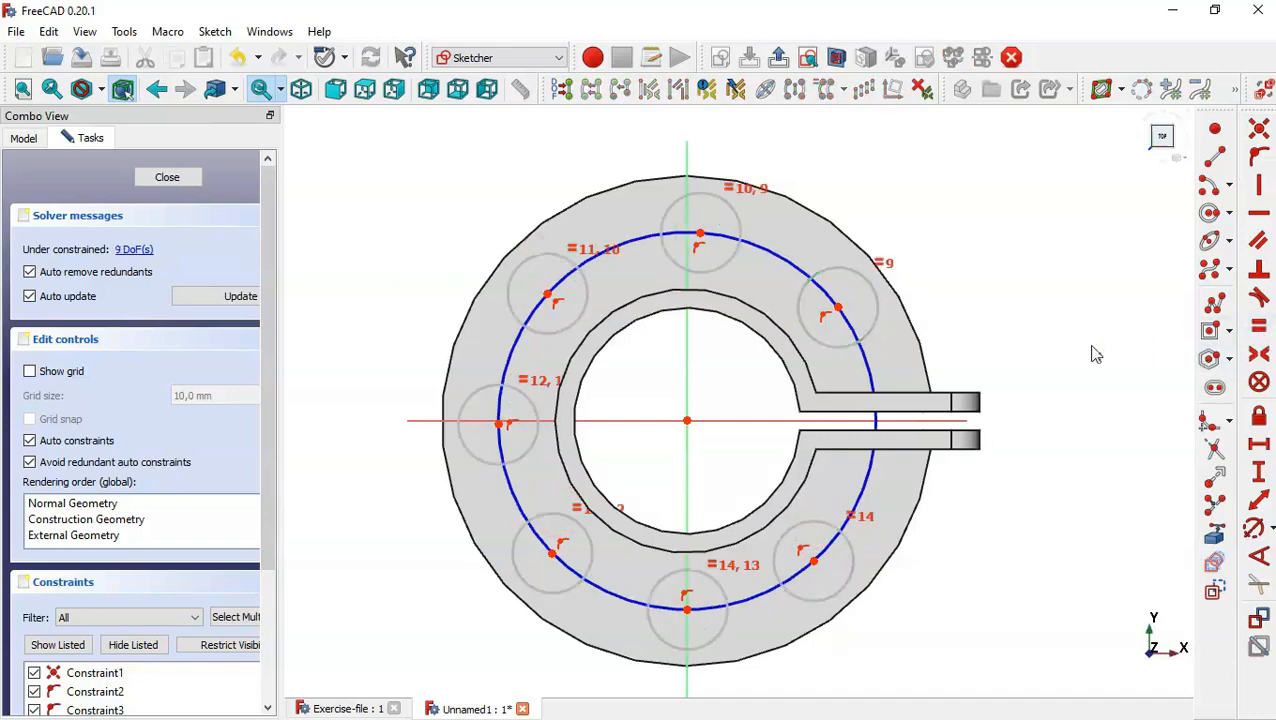
Set the upper-right bolt-hole circle's diameter to 20 mm and the construction circle's diameter to 200 mm.
left_click(1253, 528)
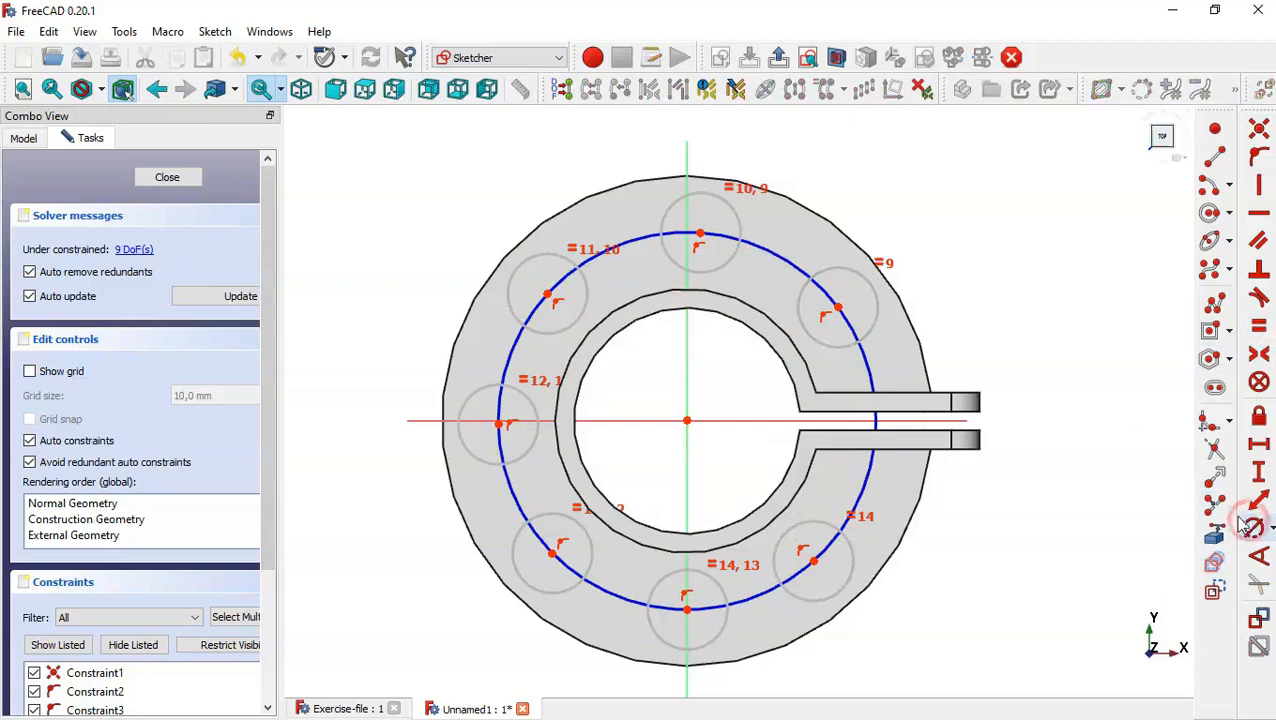
left_click(880, 305)
type("20")
key("Return")
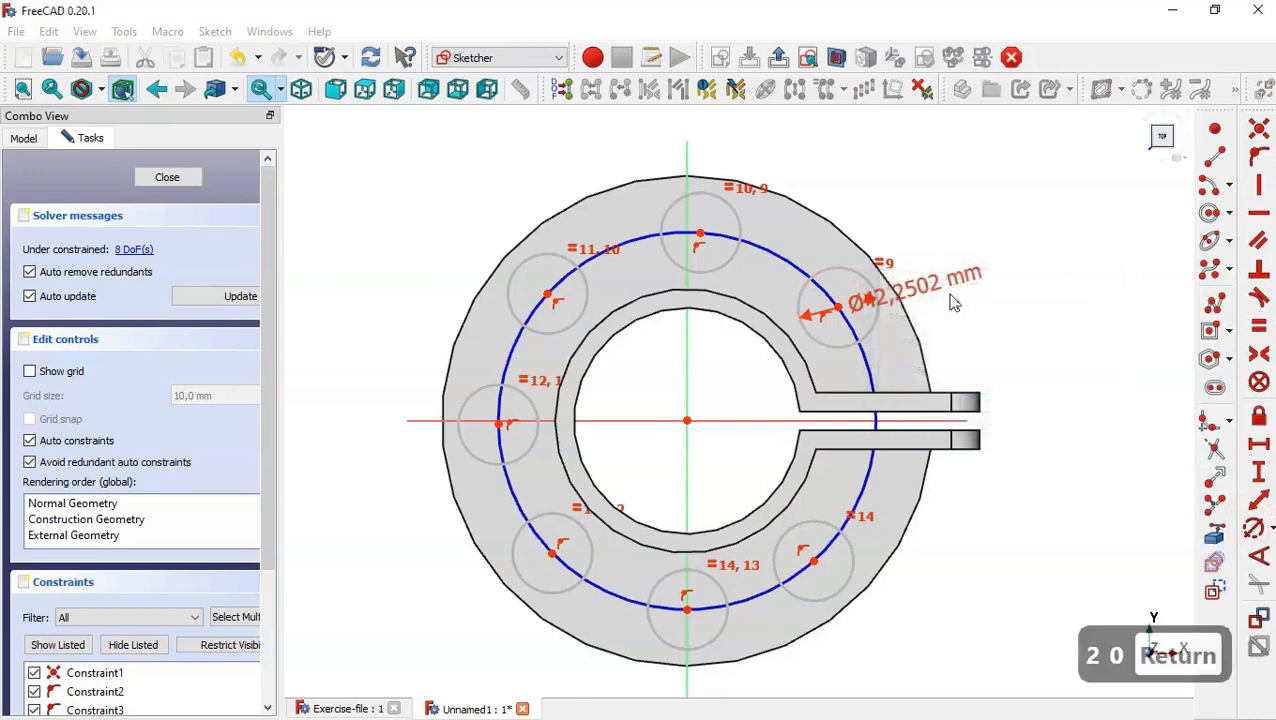
left_click(874, 366)
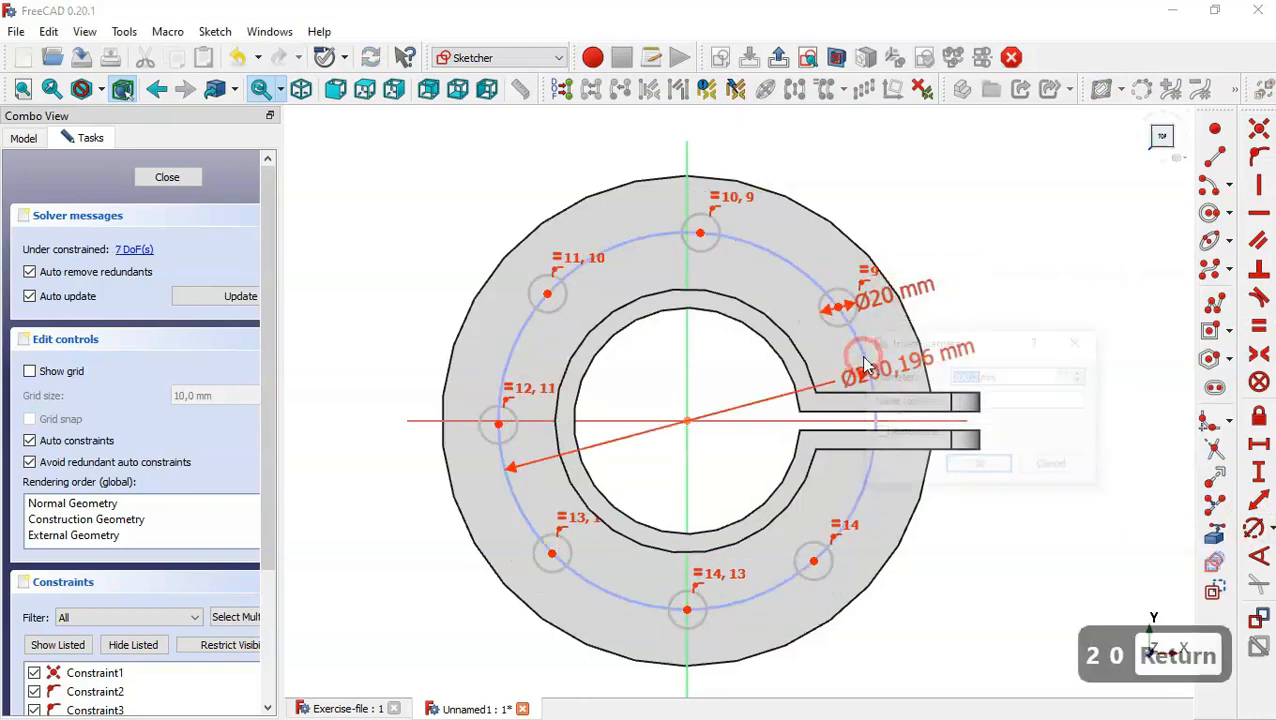
type("200")
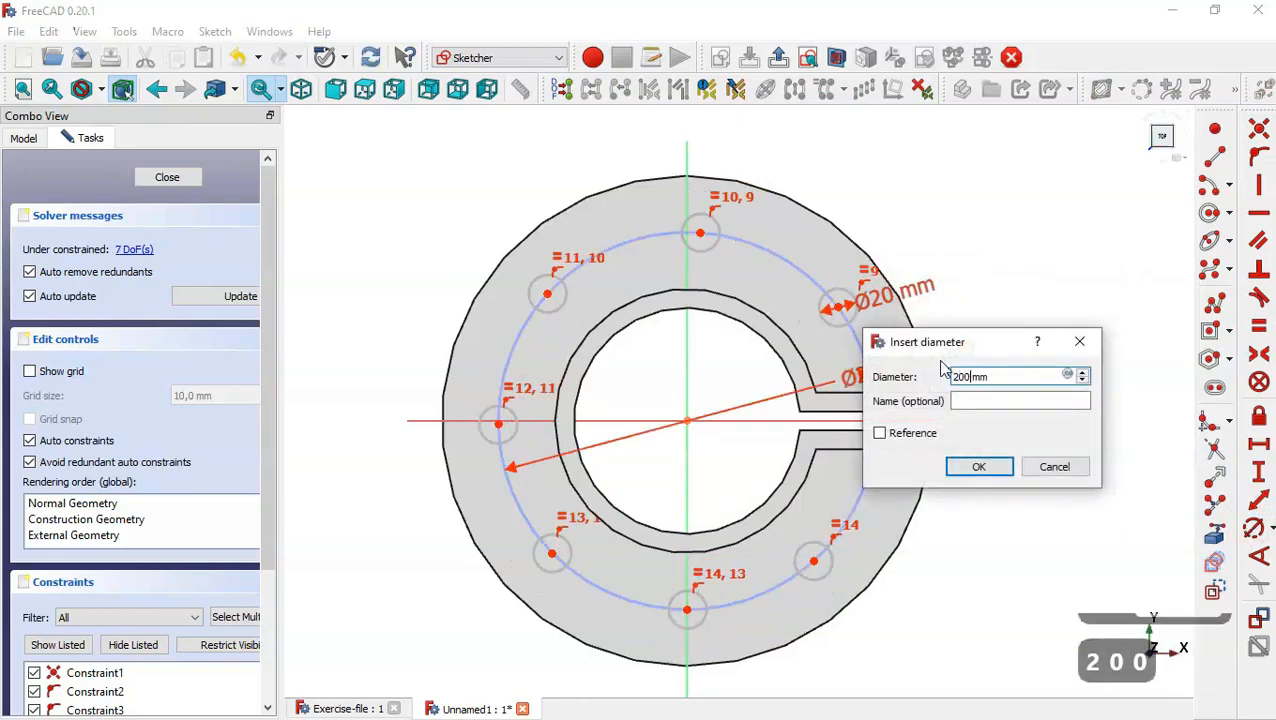
key("Return")
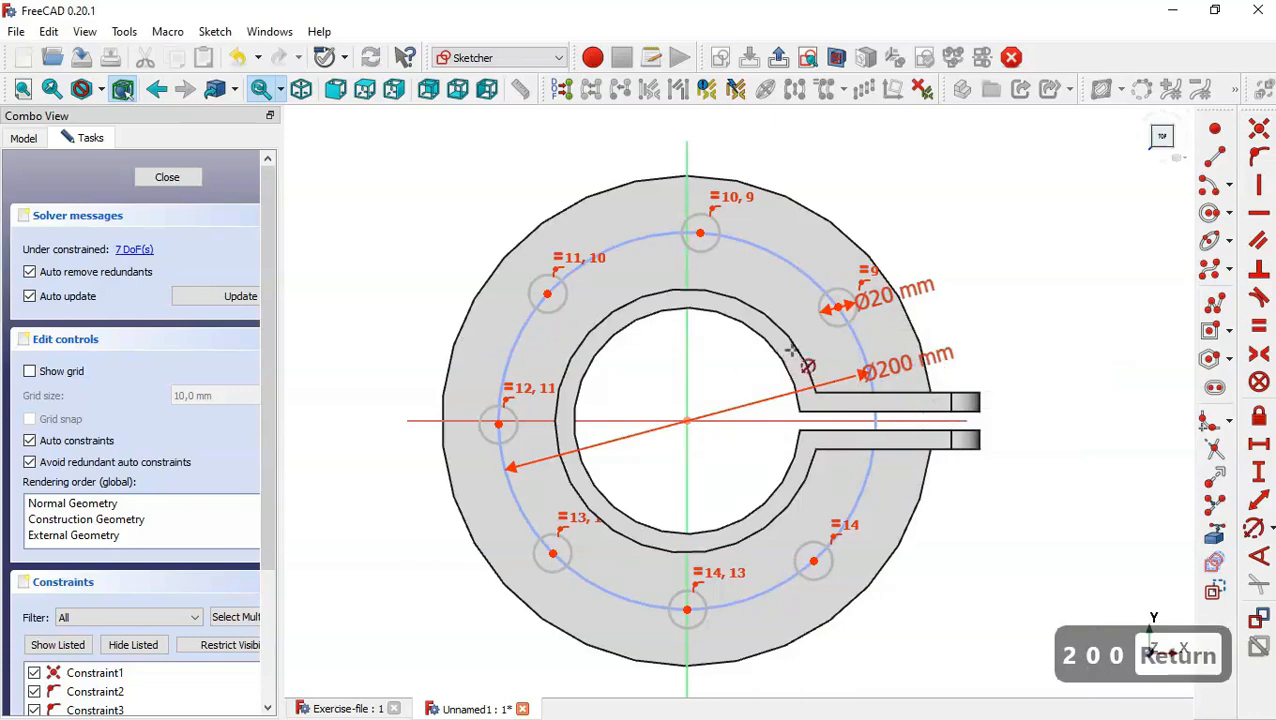
key("Escape")
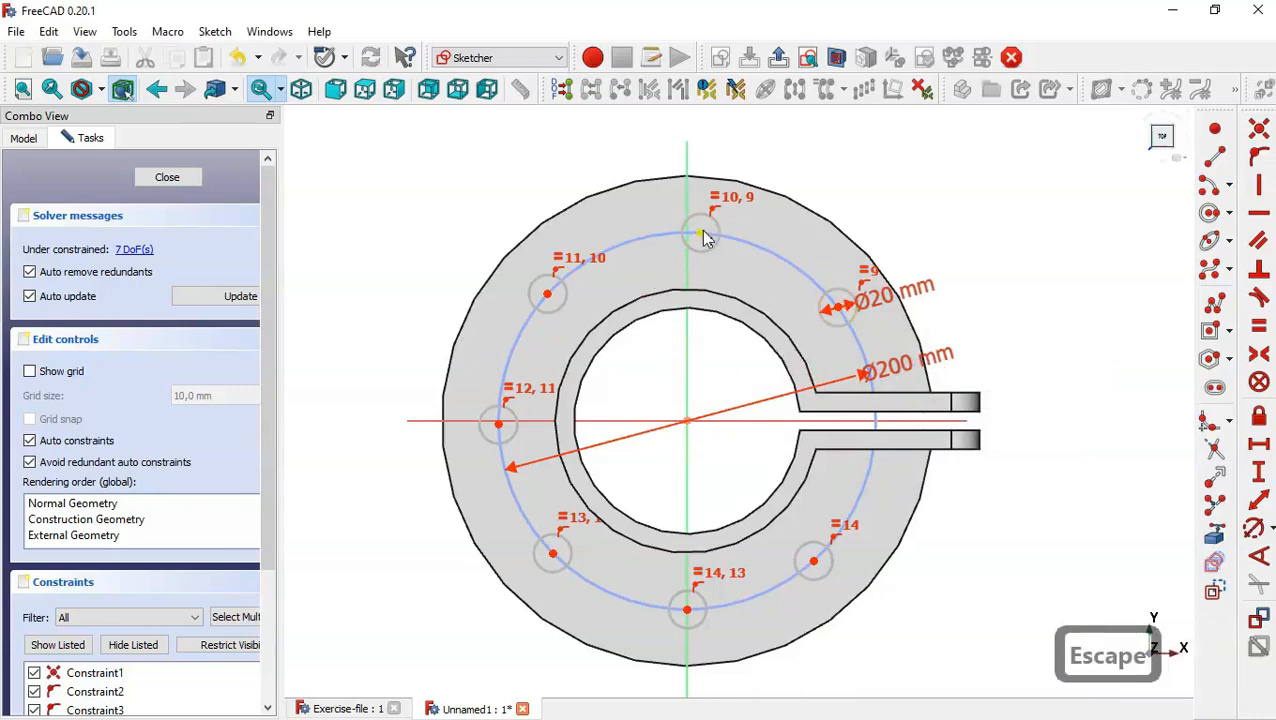
Align the topmost and bottom circle centres vertically with the origin, and the leftmost circle centre horizontally with it.
left_click(701, 235)
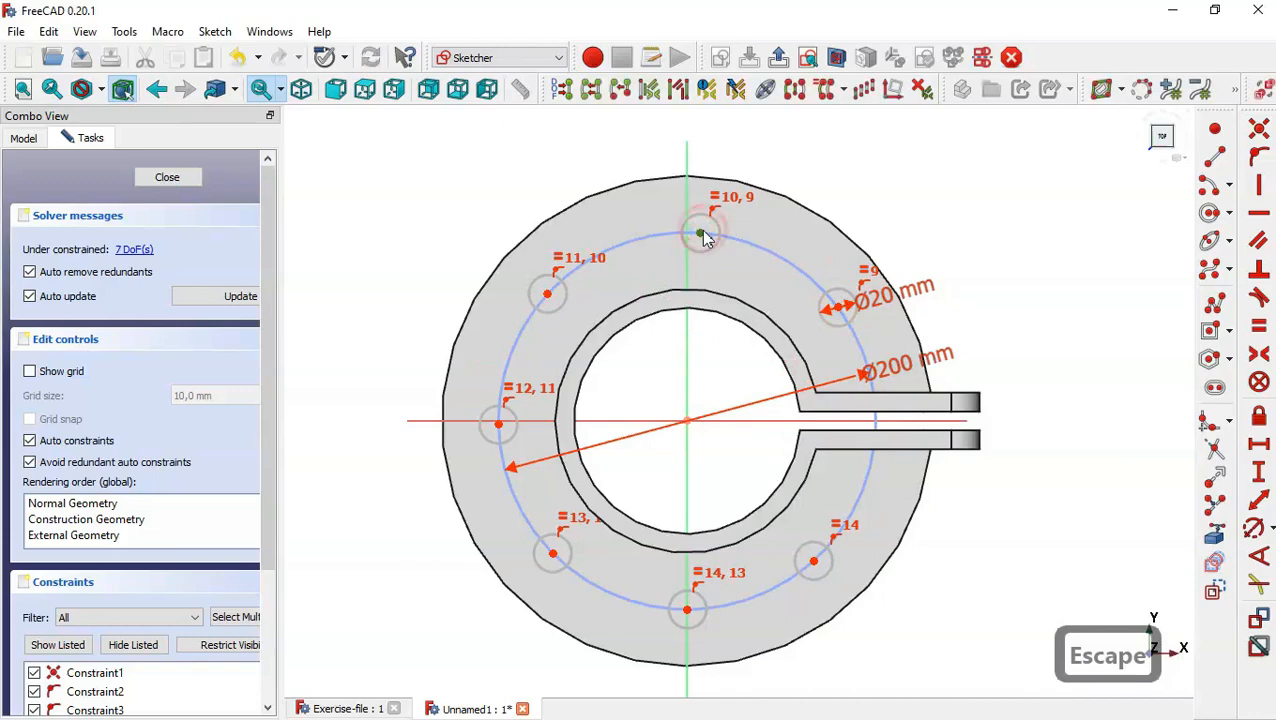
left_click(689, 609)
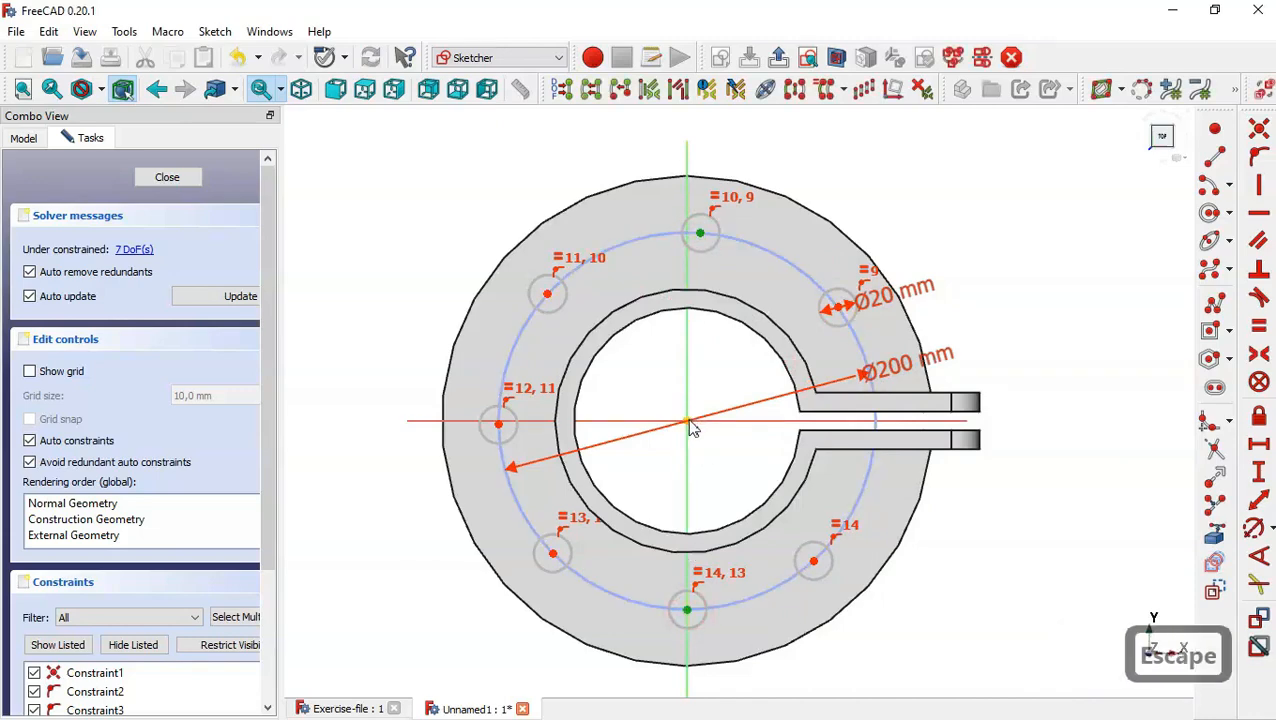
left_click(689, 422)
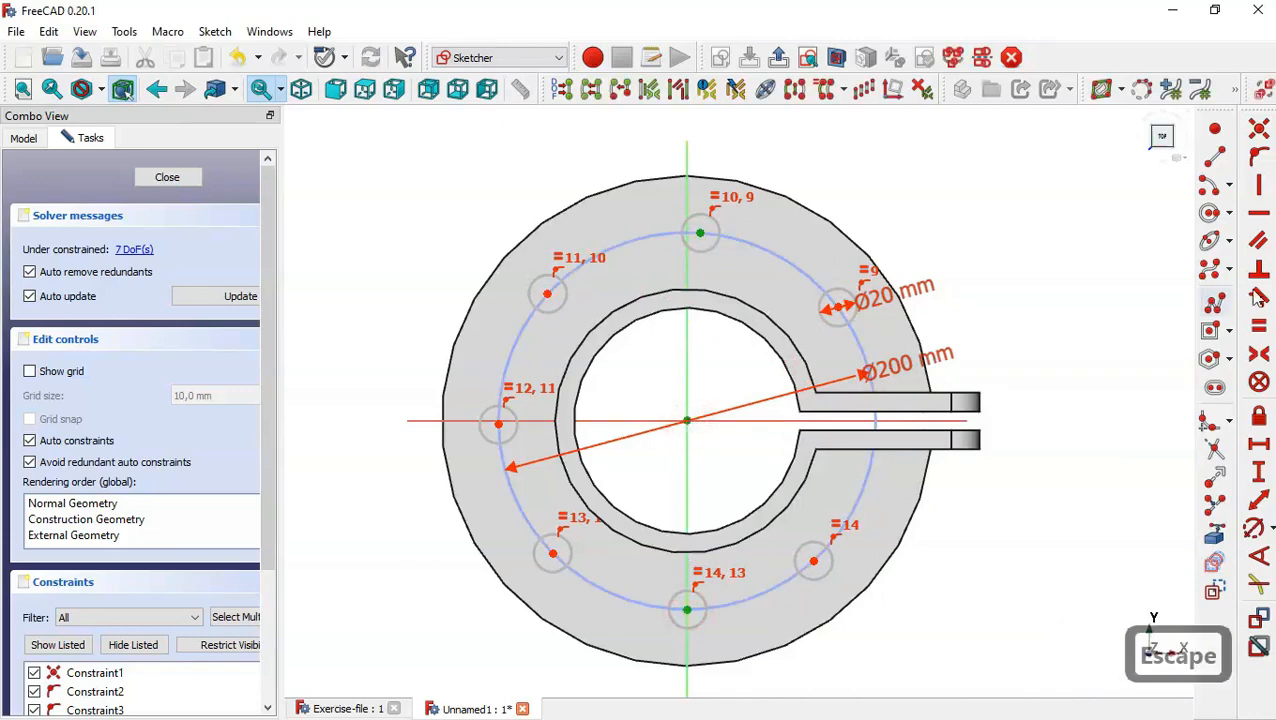
left_click(1261, 196)
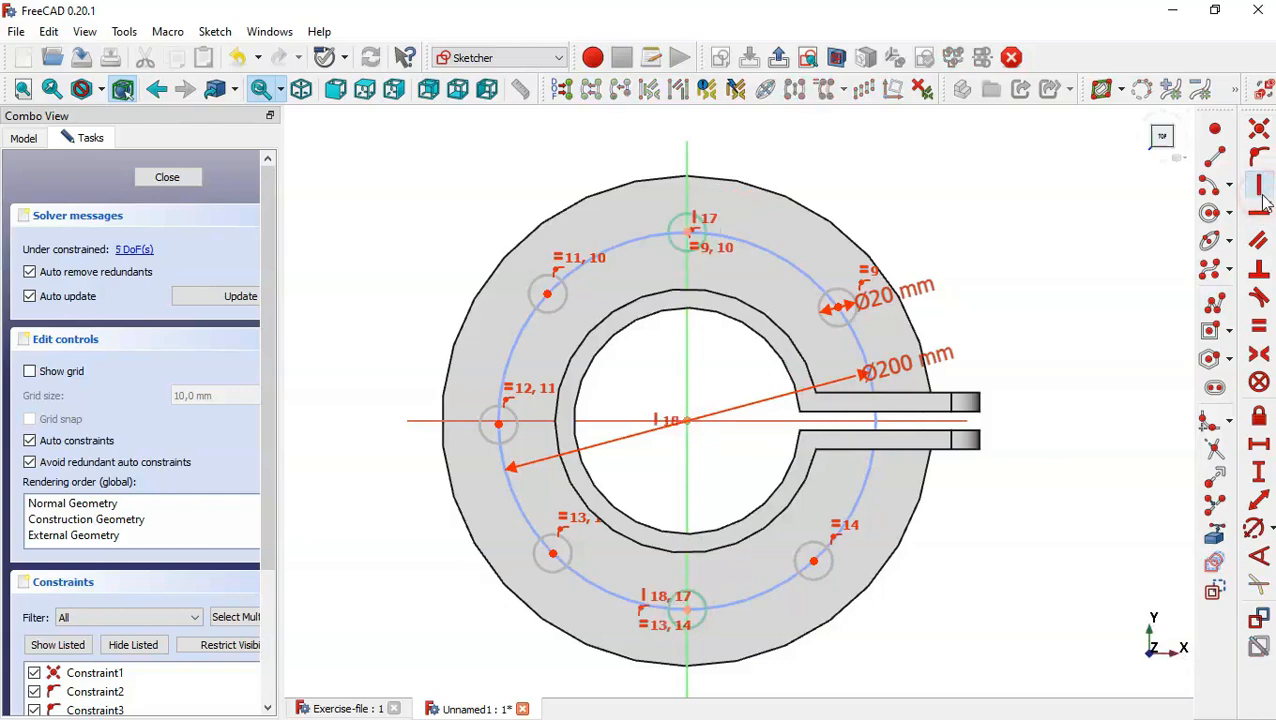
left_click(498, 424)
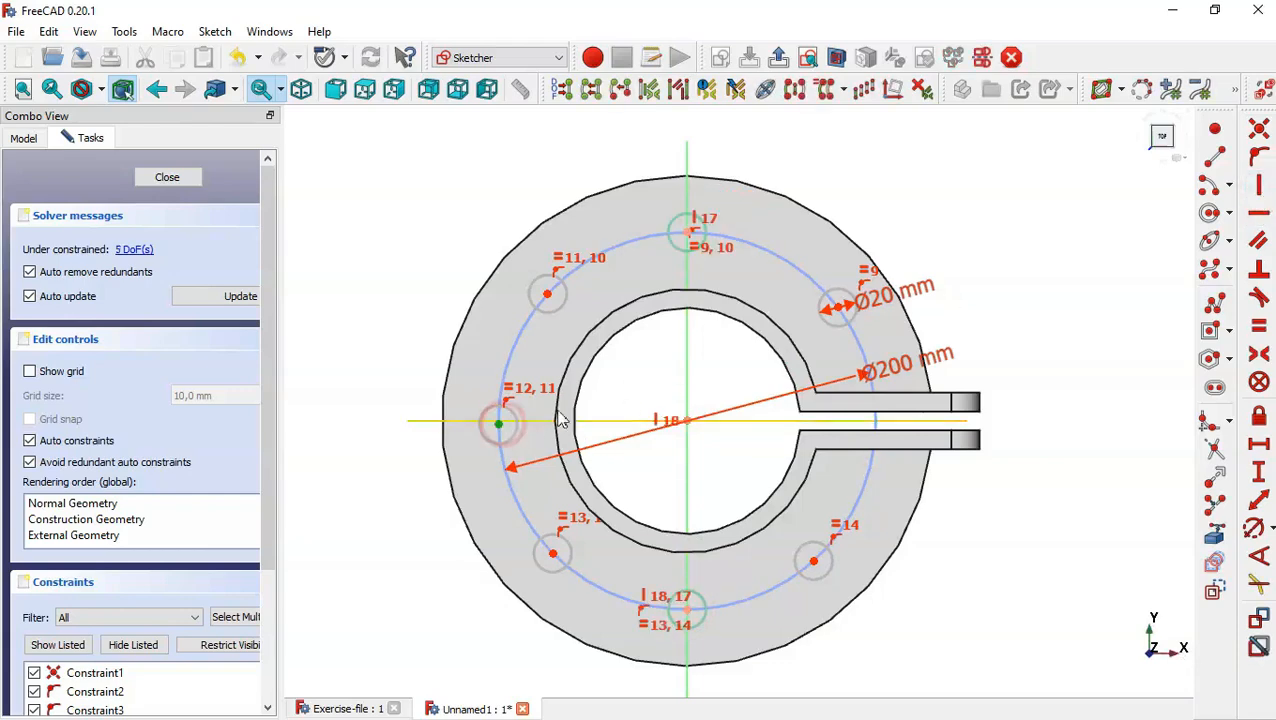
left_click(688, 421)
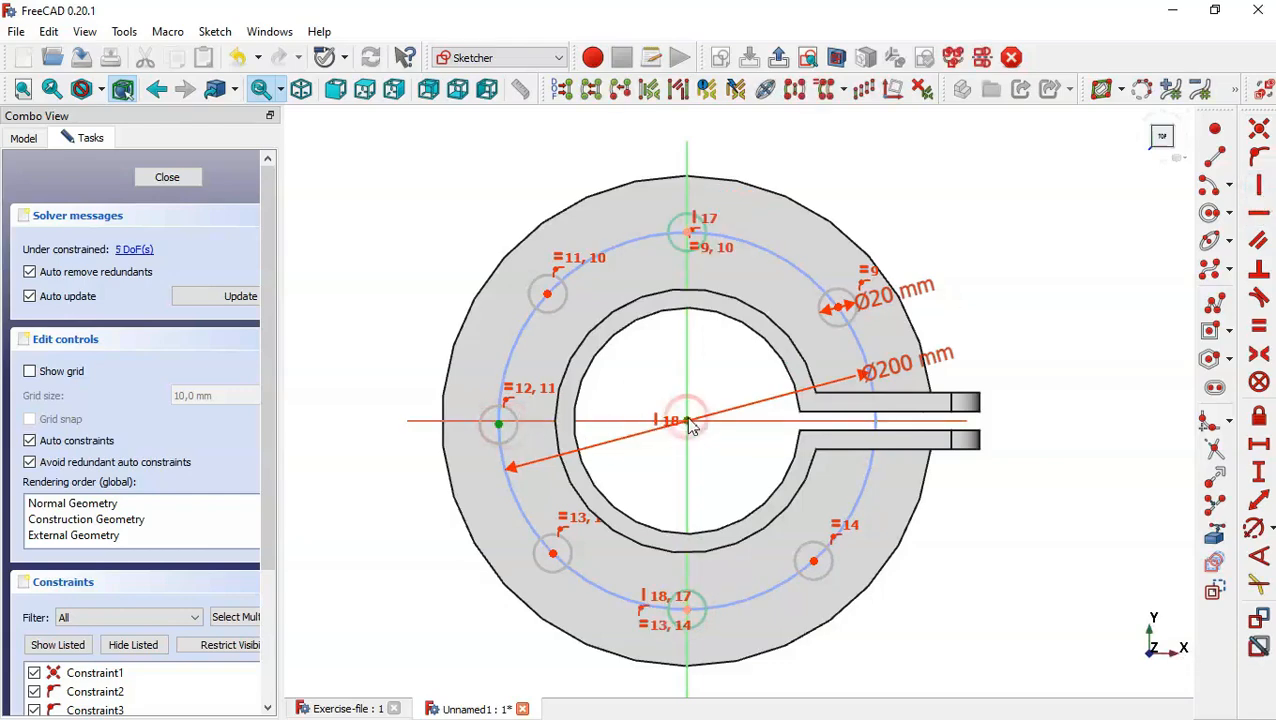
left_click(1258, 216)
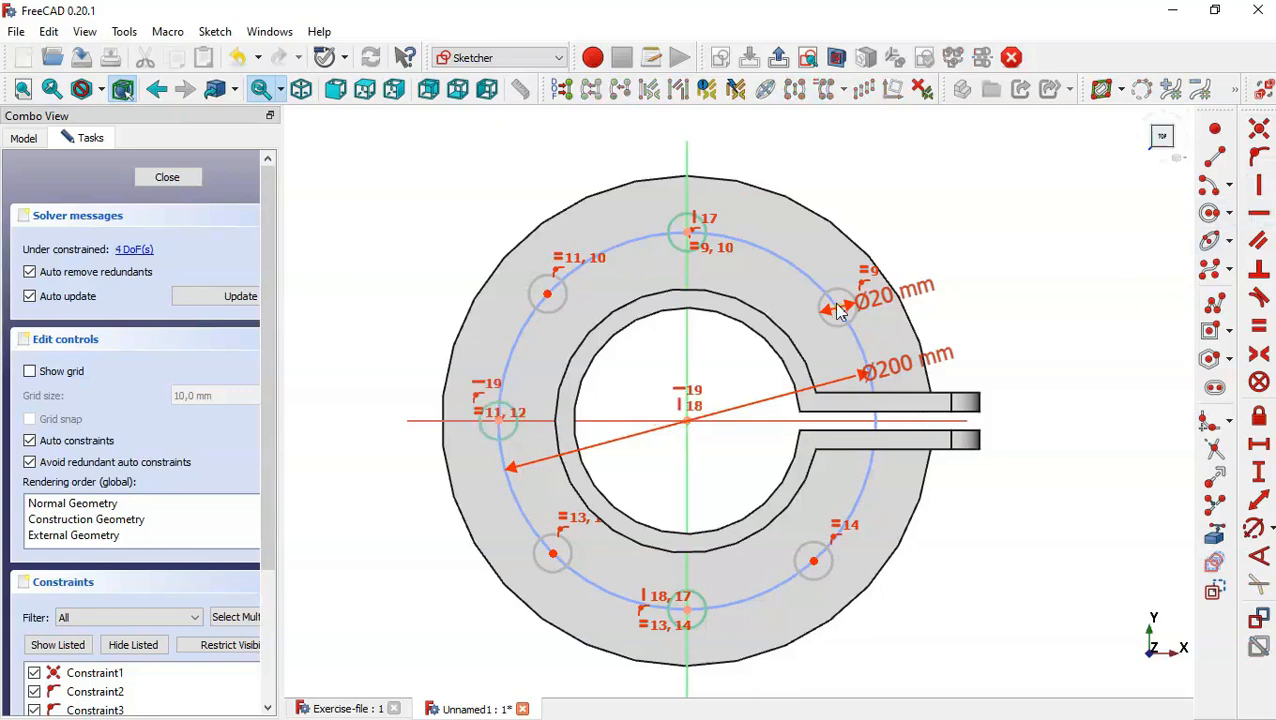
Check the hole spacing in Exercise-file, and set the horizontal distance between the lower-left and lower-right circle centres in Unnamed1 to 120 mm.
left_click(324, 709)
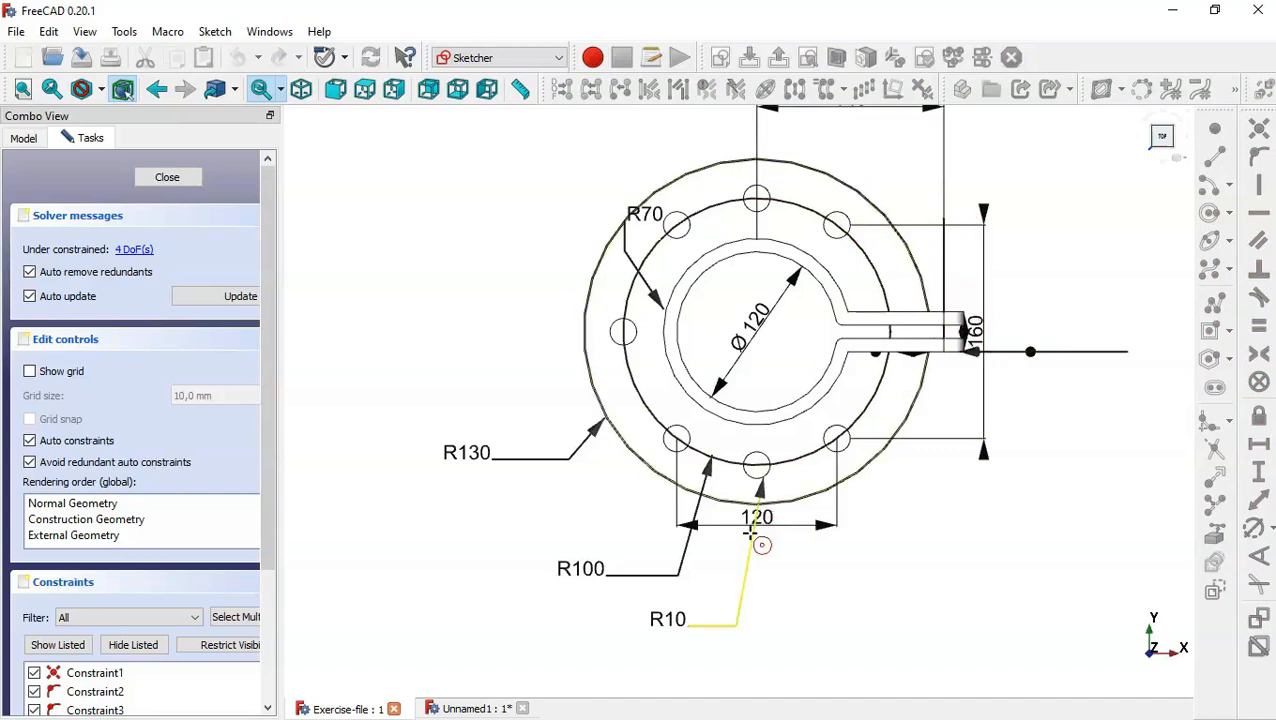
scroll(757, 541, "up", 1)
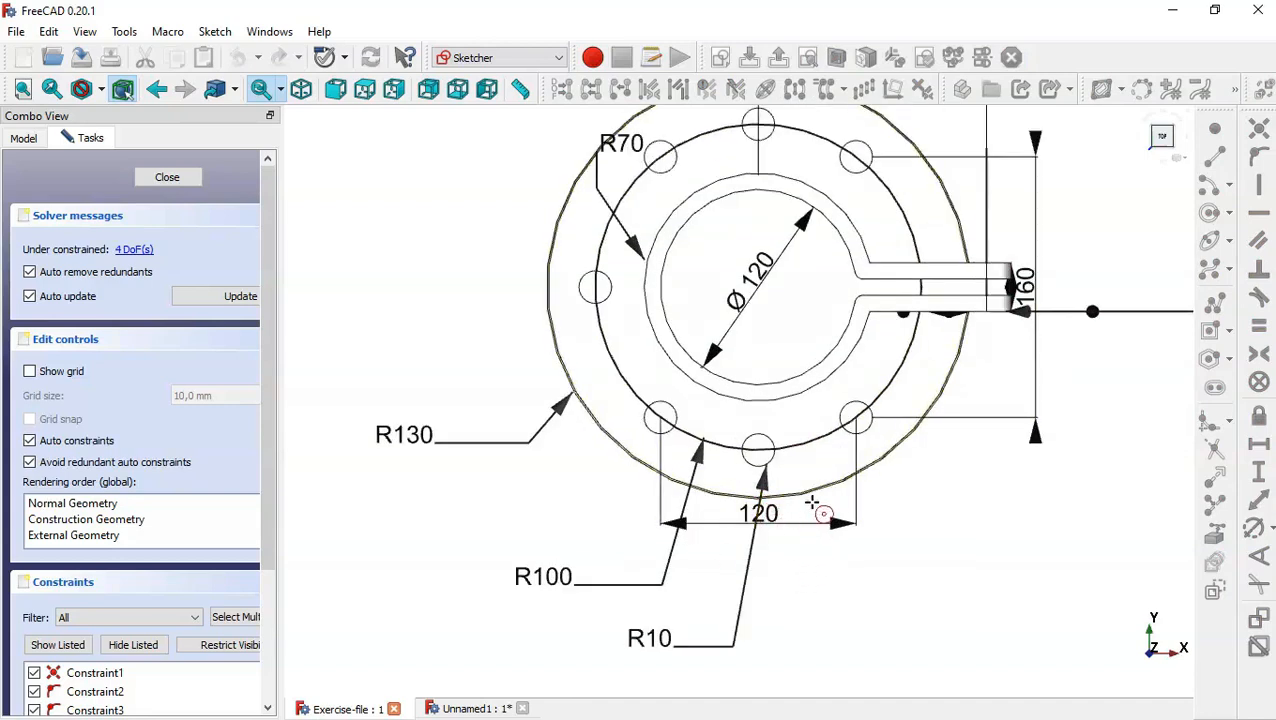
left_click(469, 709)
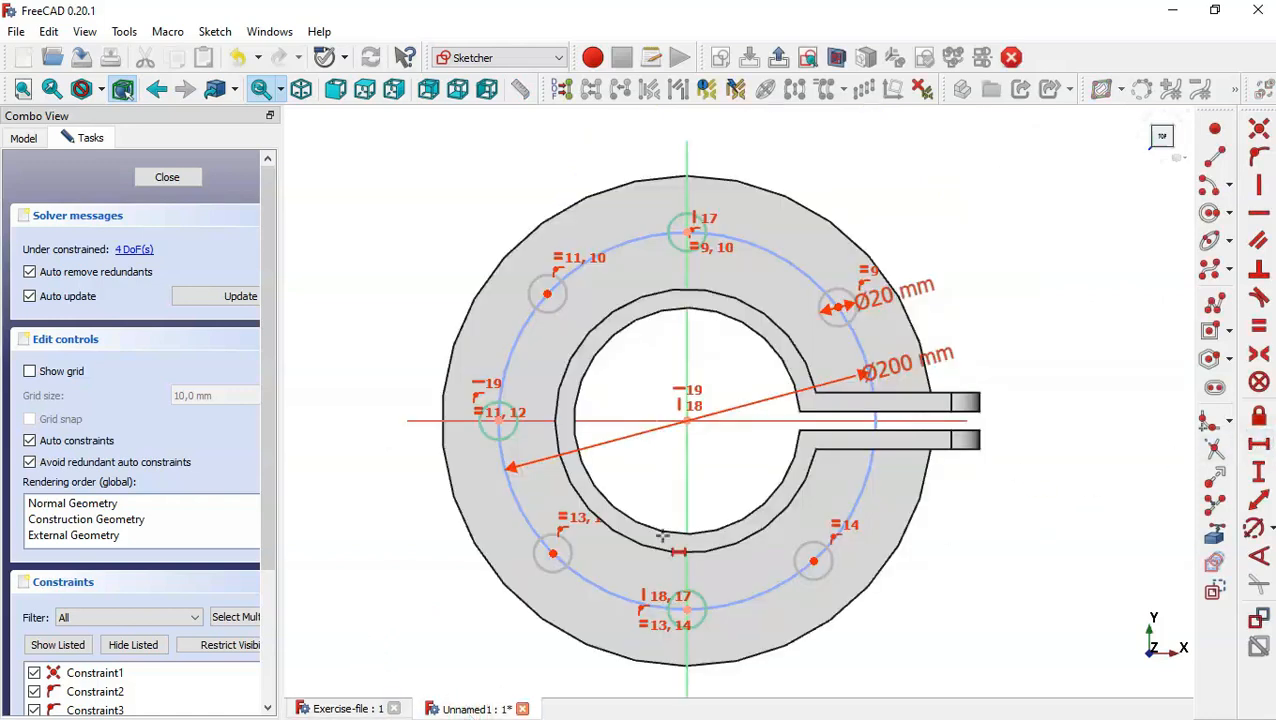
left_click(554, 552)
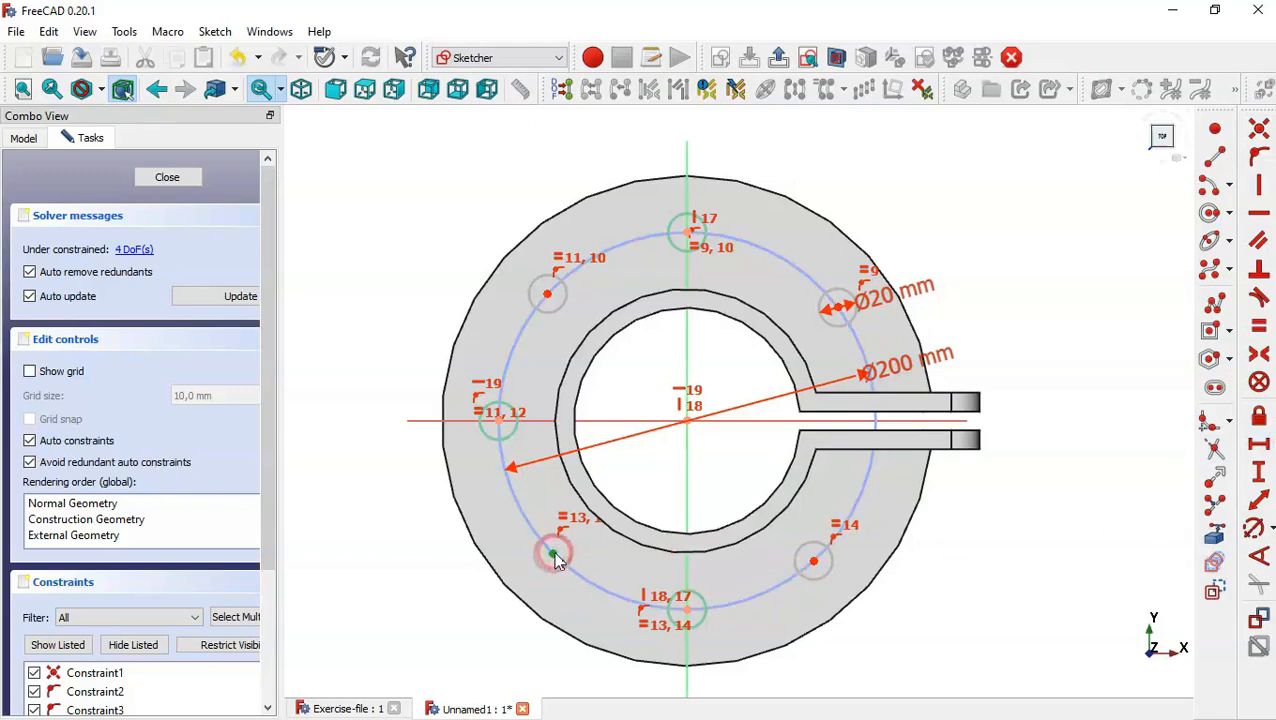
left_click(813, 560)
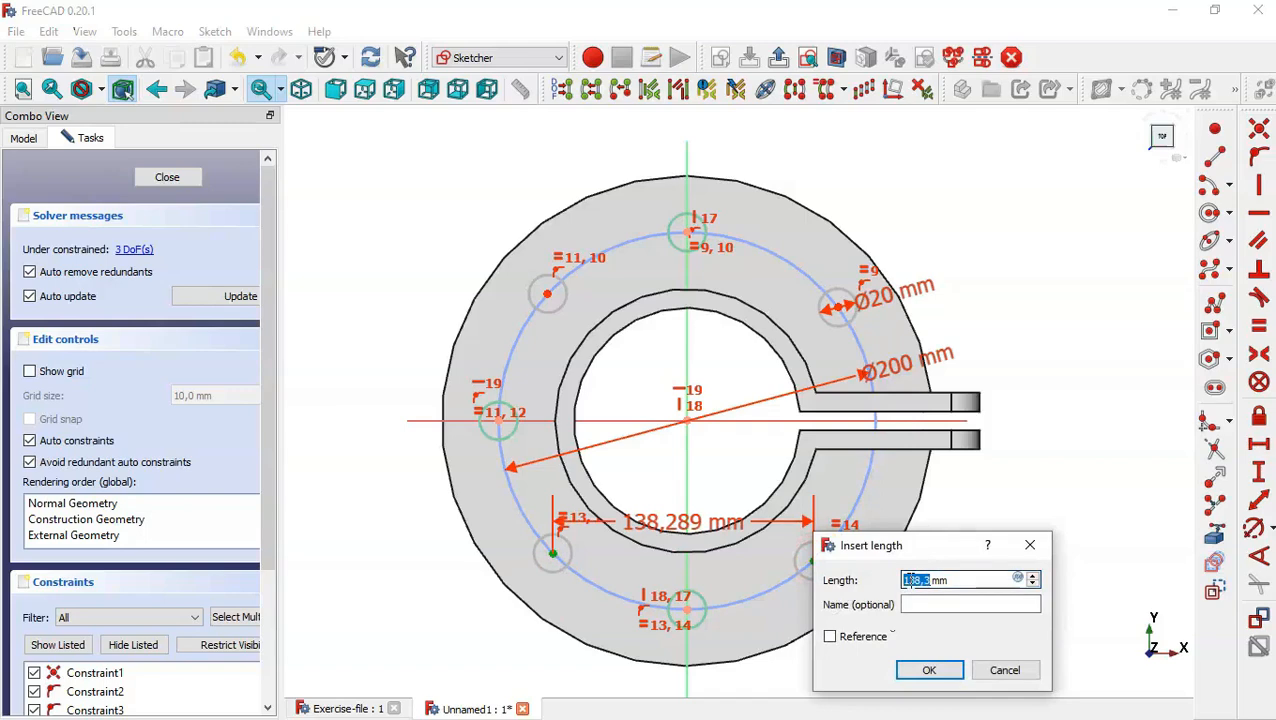
type("120")
key("Return")
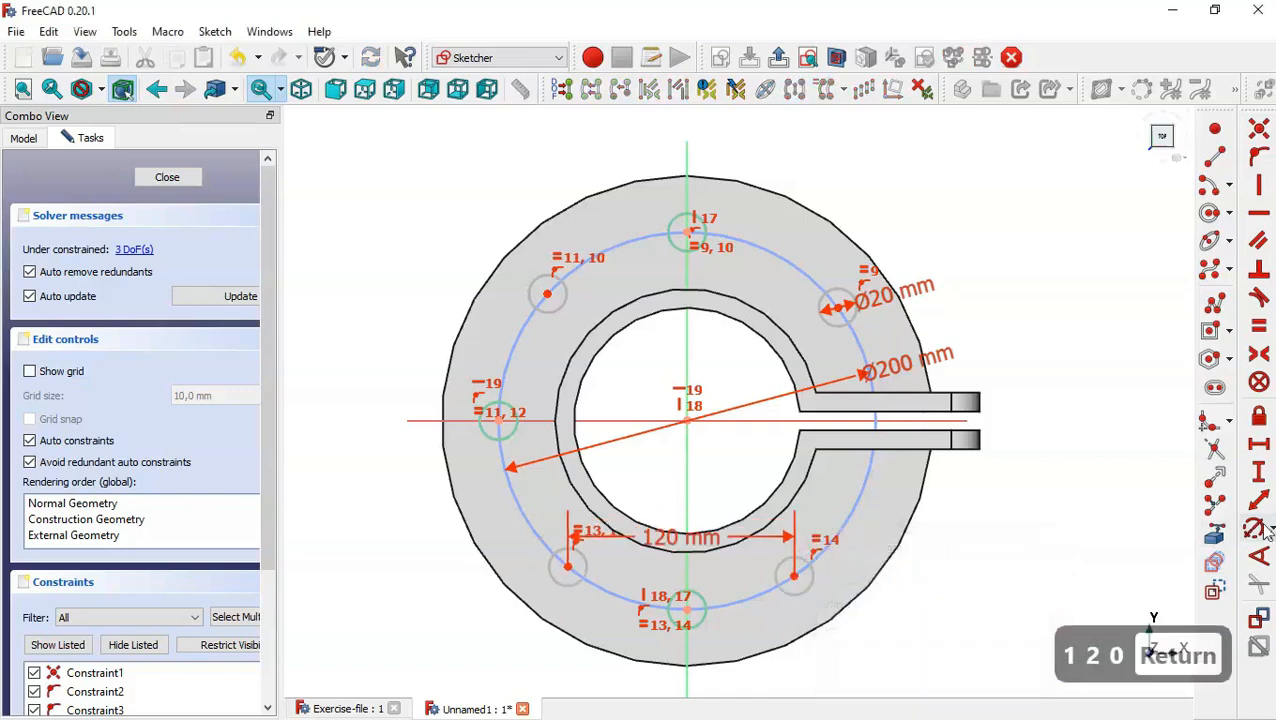
Set the vertical distance between the lower-right and upper-right circle centres to 160 mm.
left_click(1262, 470)
left_click(792, 577)
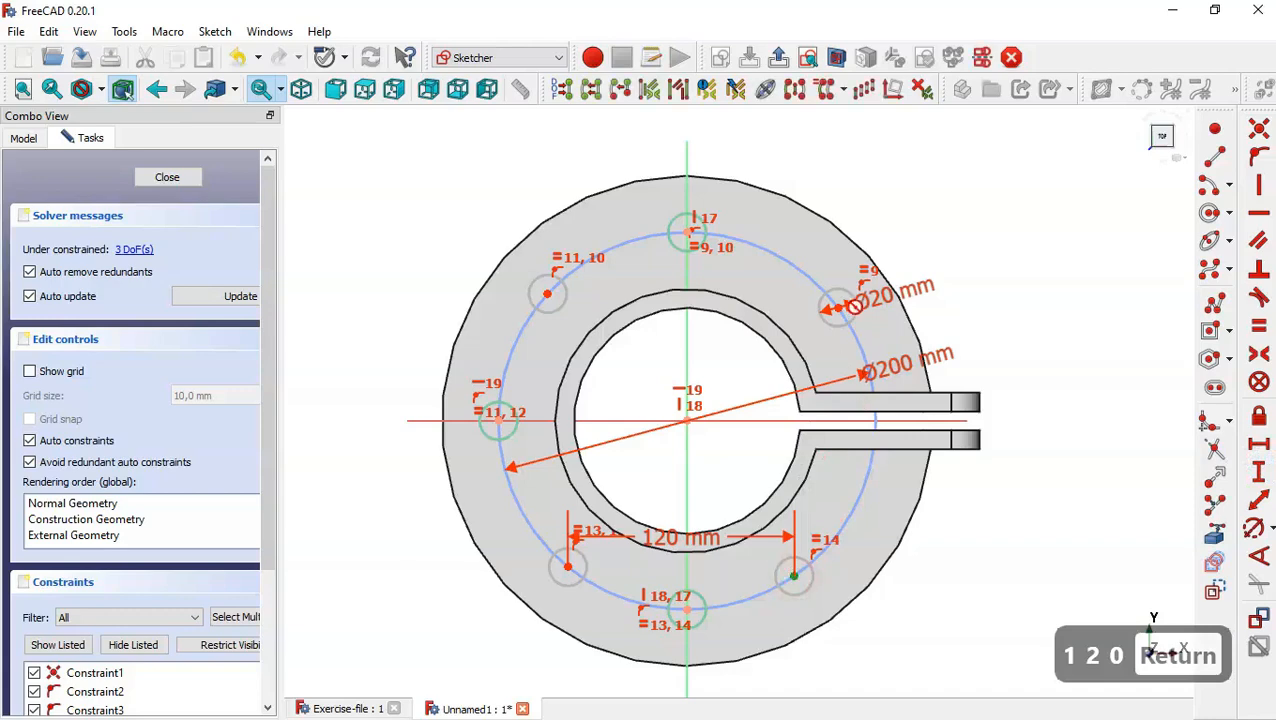
left_click(837, 307)
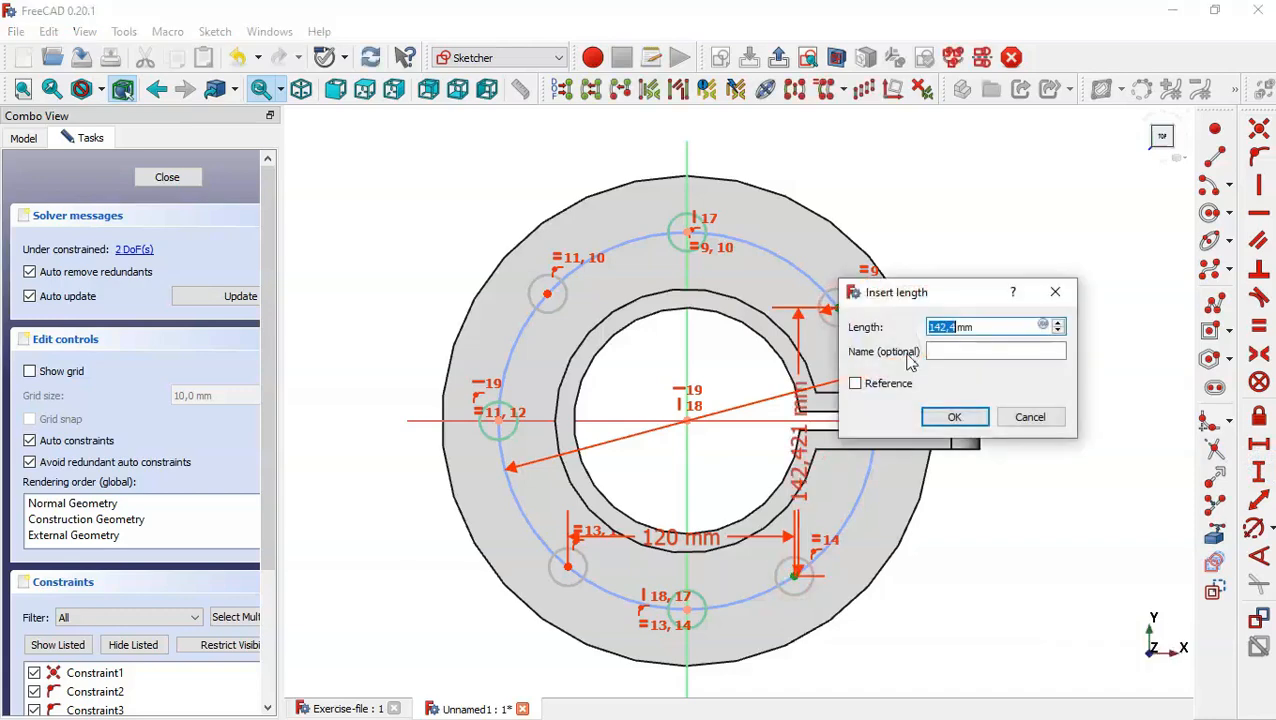
type("160")
key("Return")
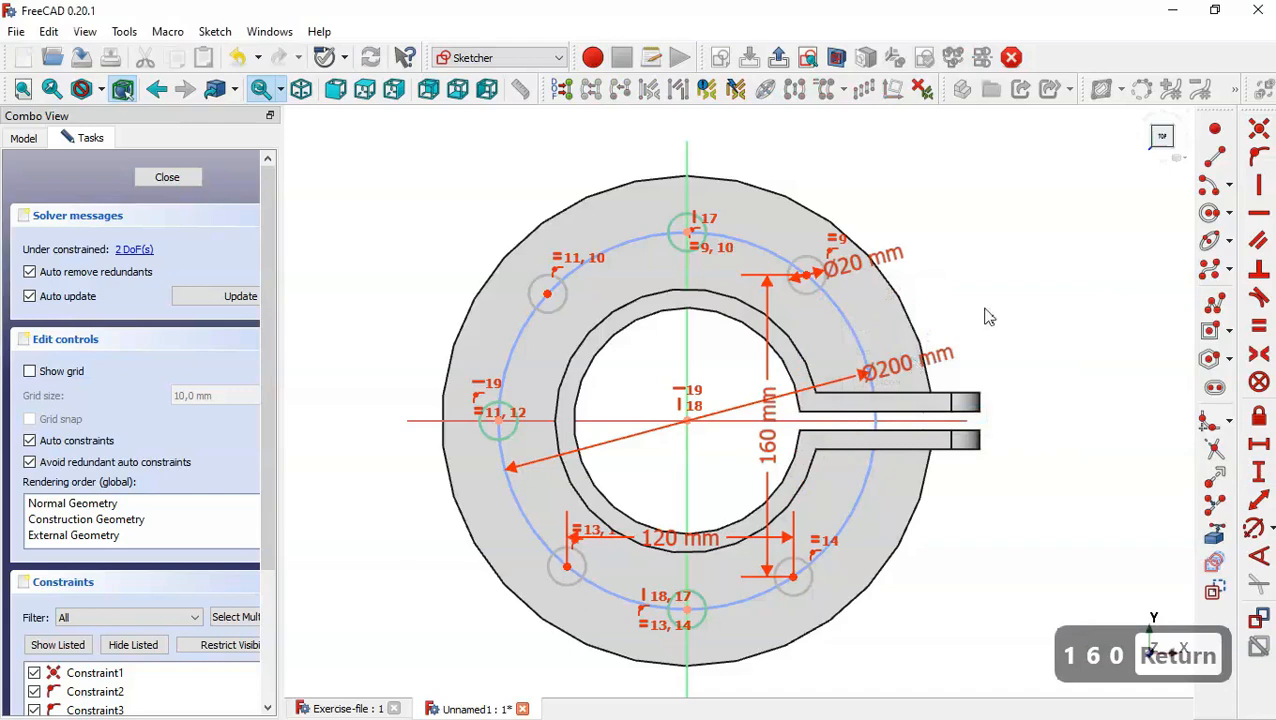
Make the upper-left and upper-right circle centres symmetric about the sketch's vertical axis.
left_click(1258, 356)
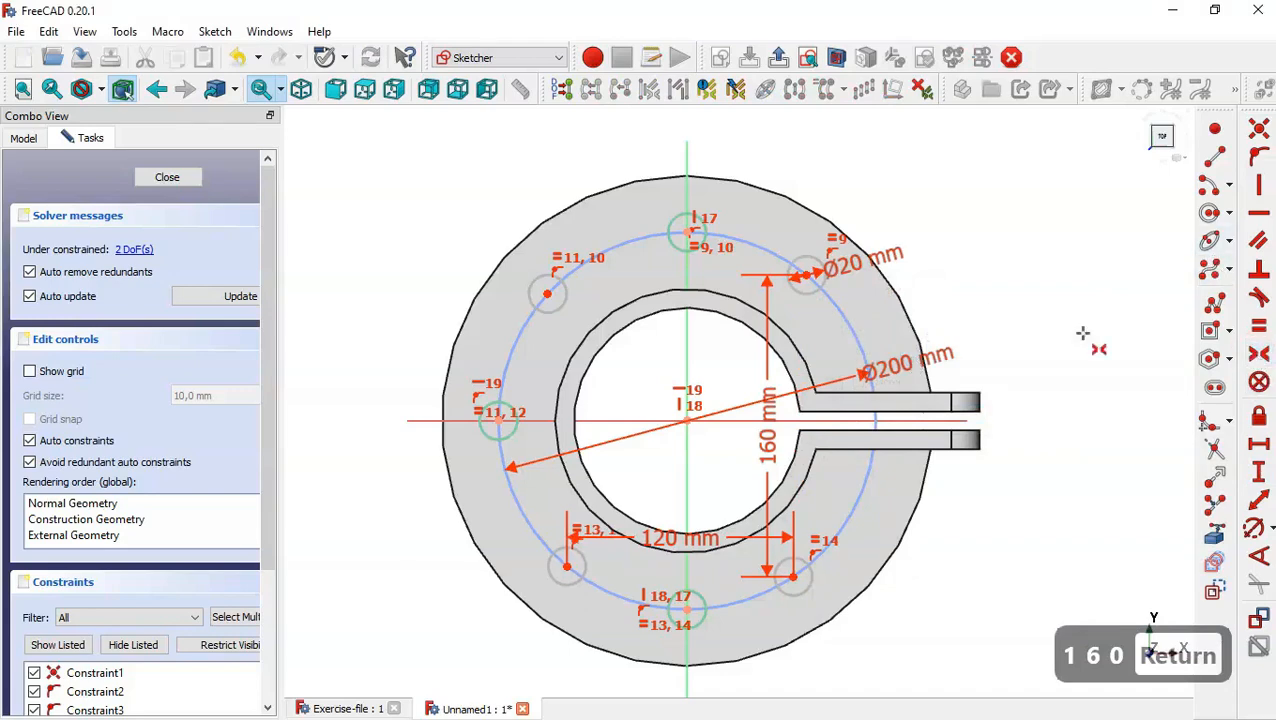
left_click(547, 293)
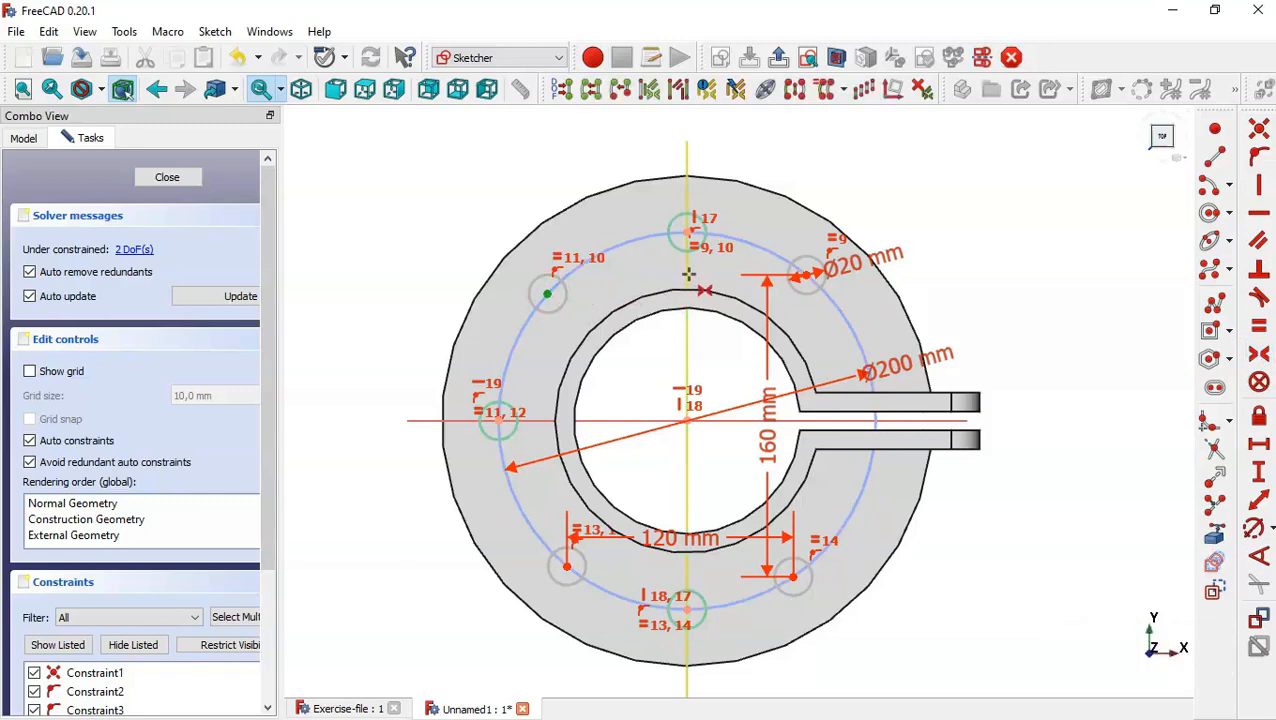
left_click(687, 273)
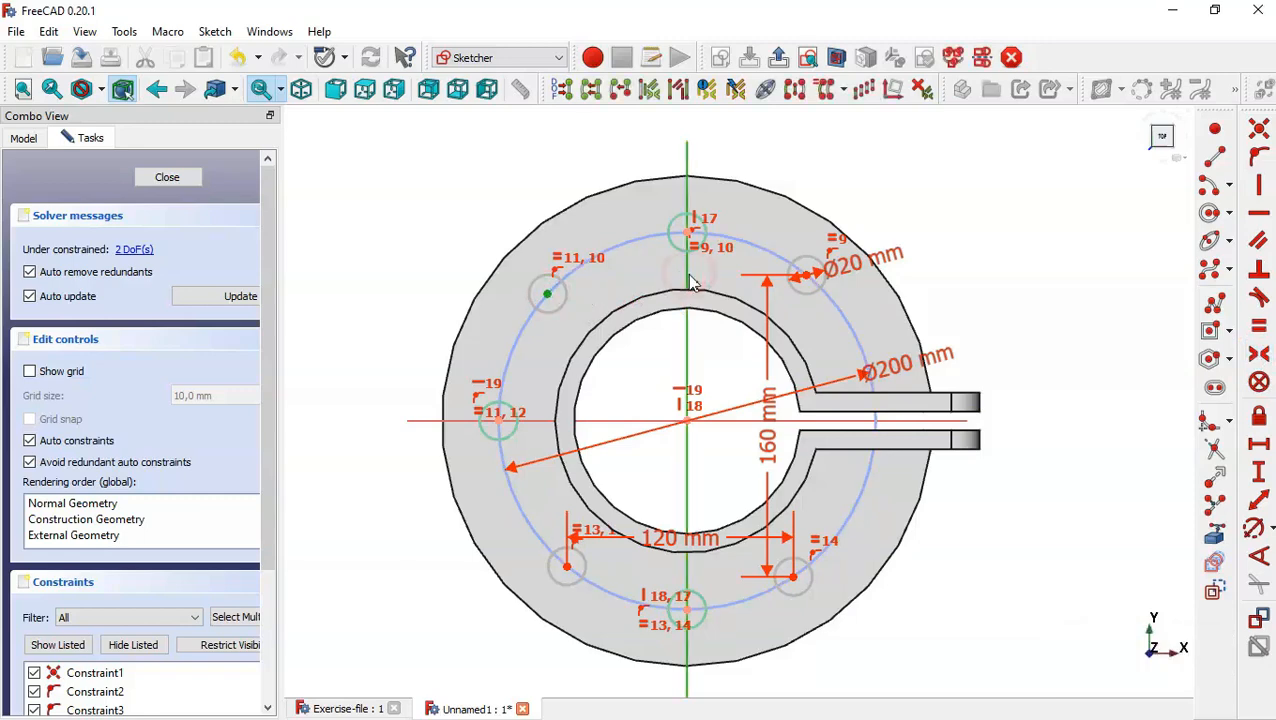
left_click(805, 276)
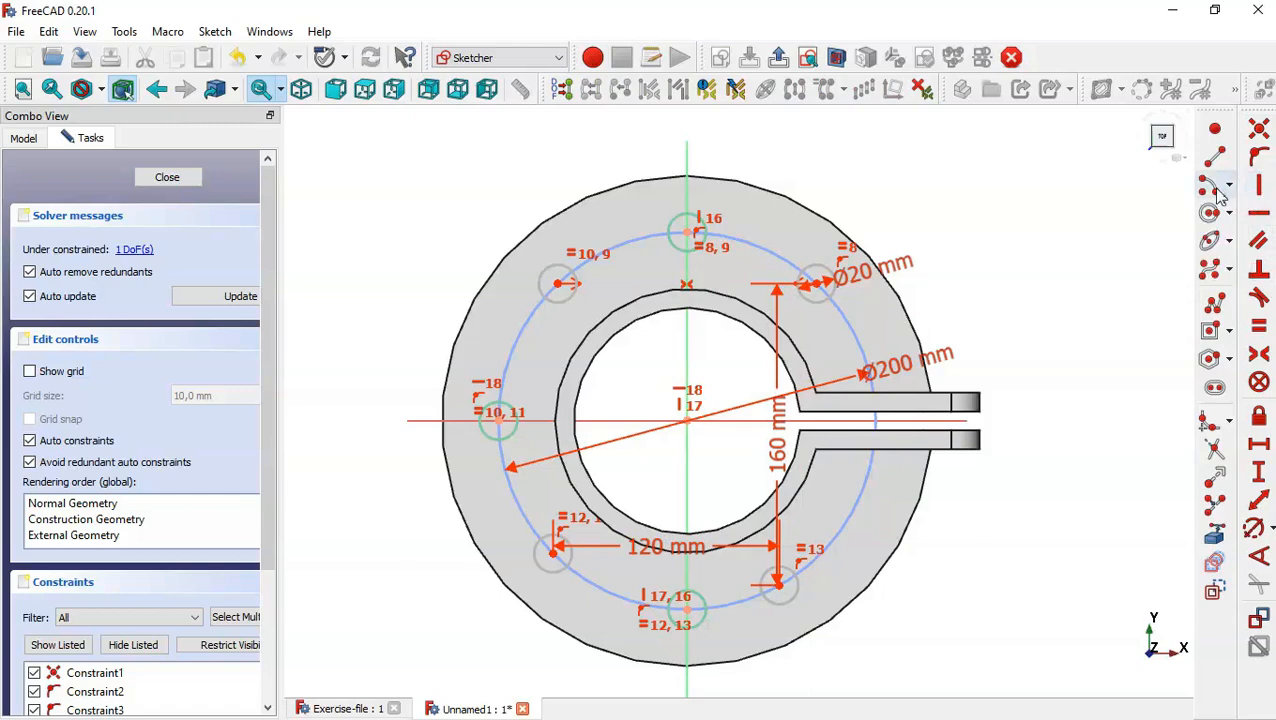
Constrain the upper-left and lower-left circle centres to be vertically aligned.
left_click(1263, 189)
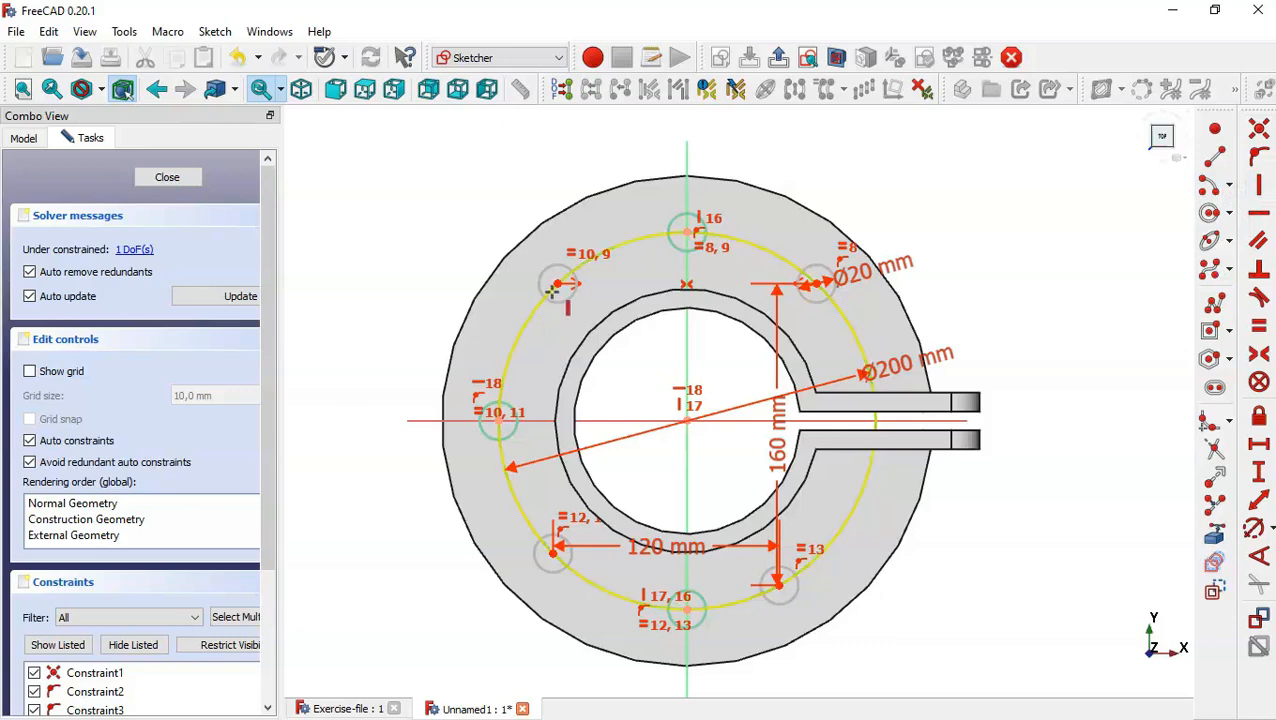
left_click(557, 284)
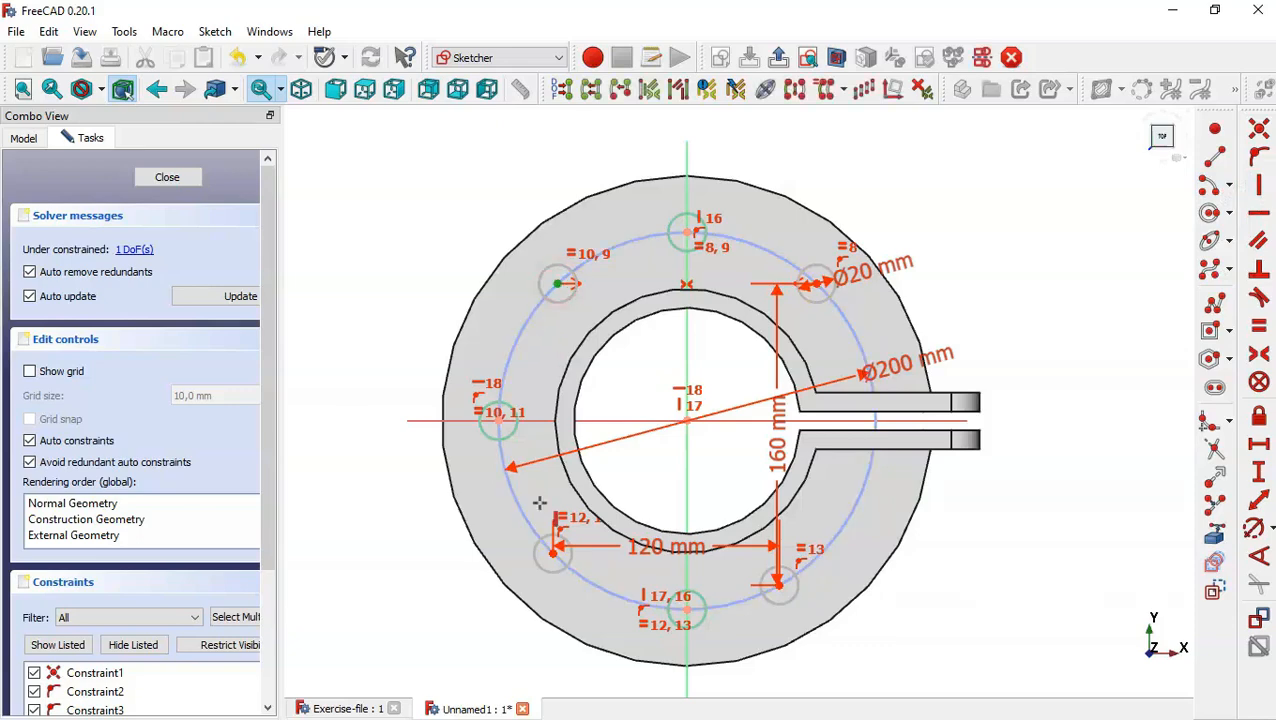
left_click(555, 551)
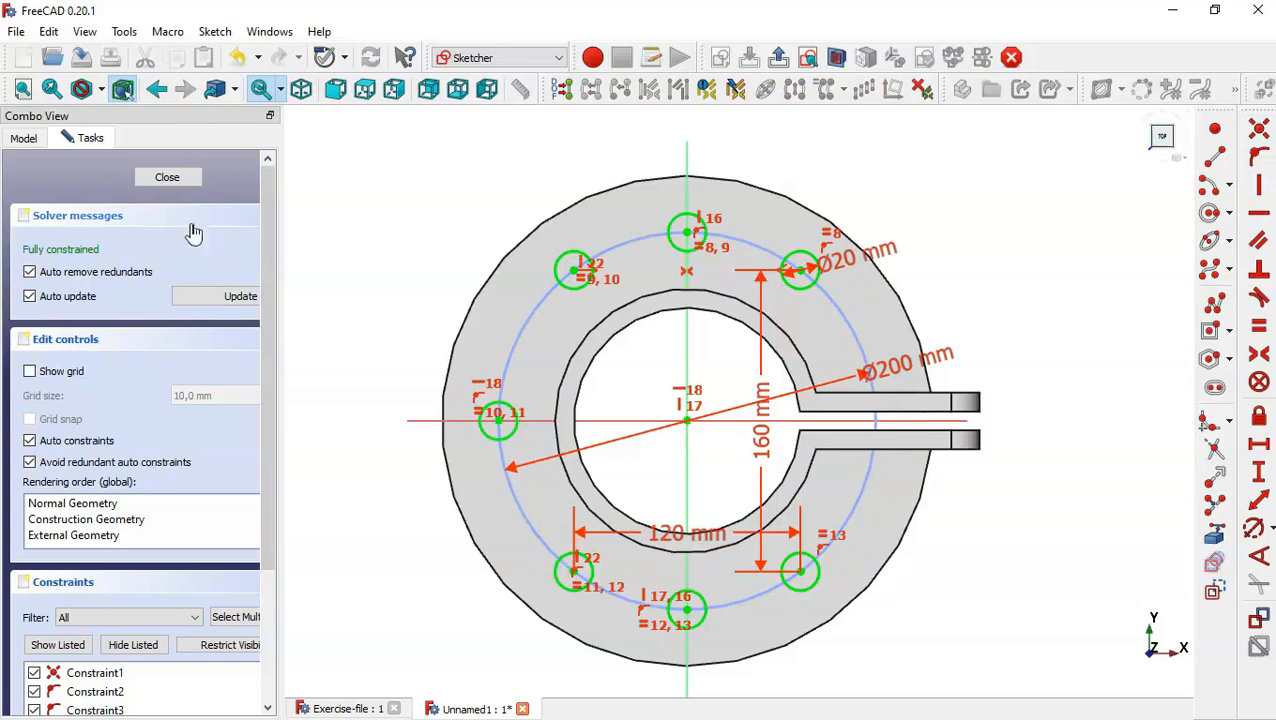
Finish the bolt-hole sketch and pocket its circles through all of the base flange.
left_click(166, 177)
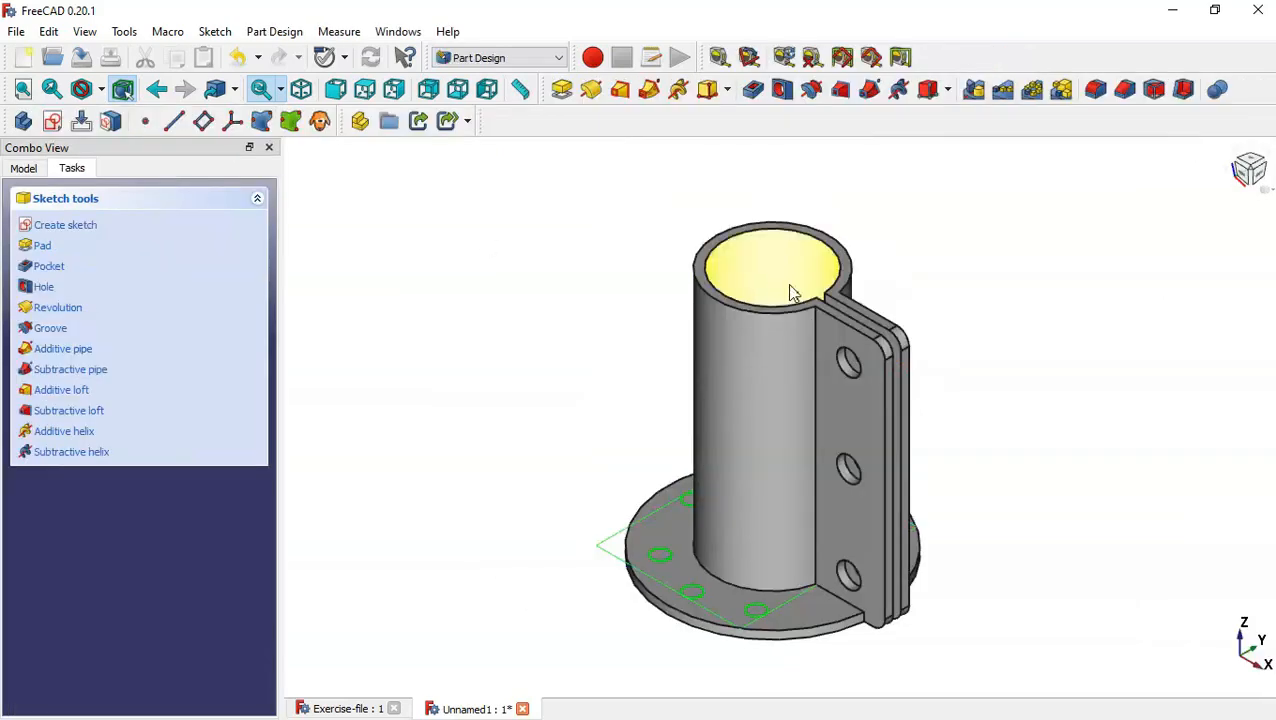
left_click(750, 88)
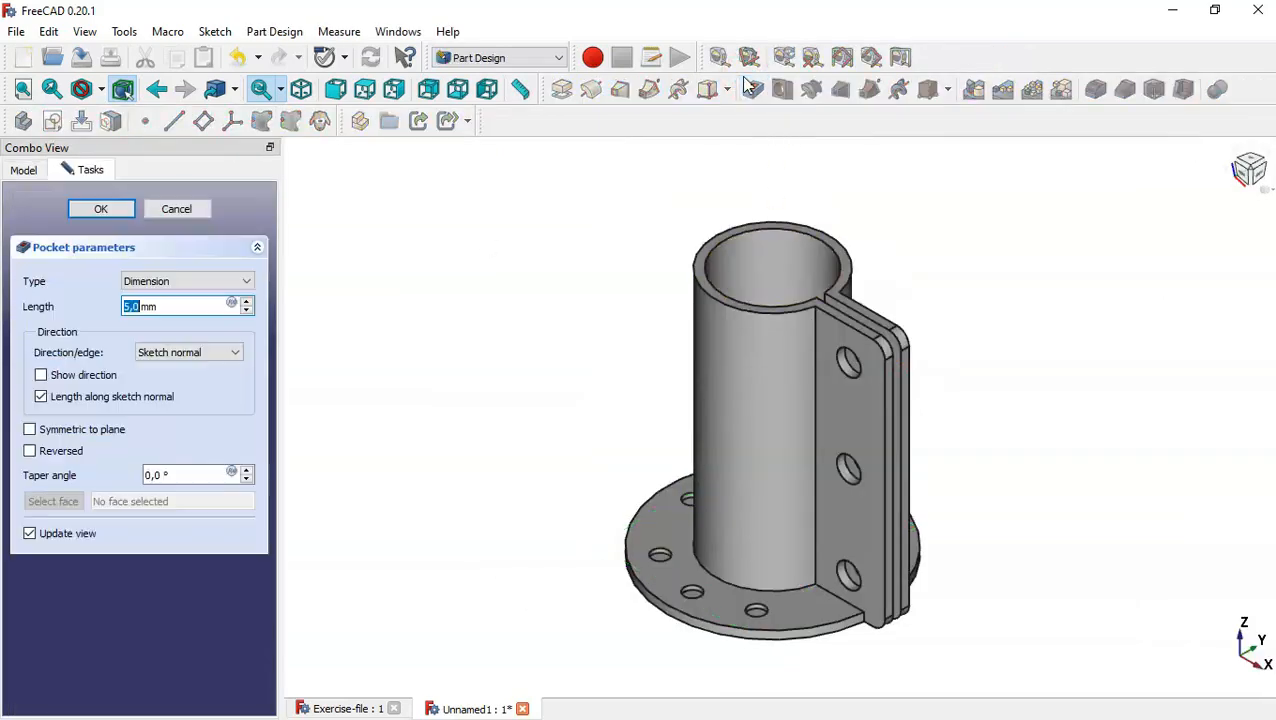
left_click(217, 281)
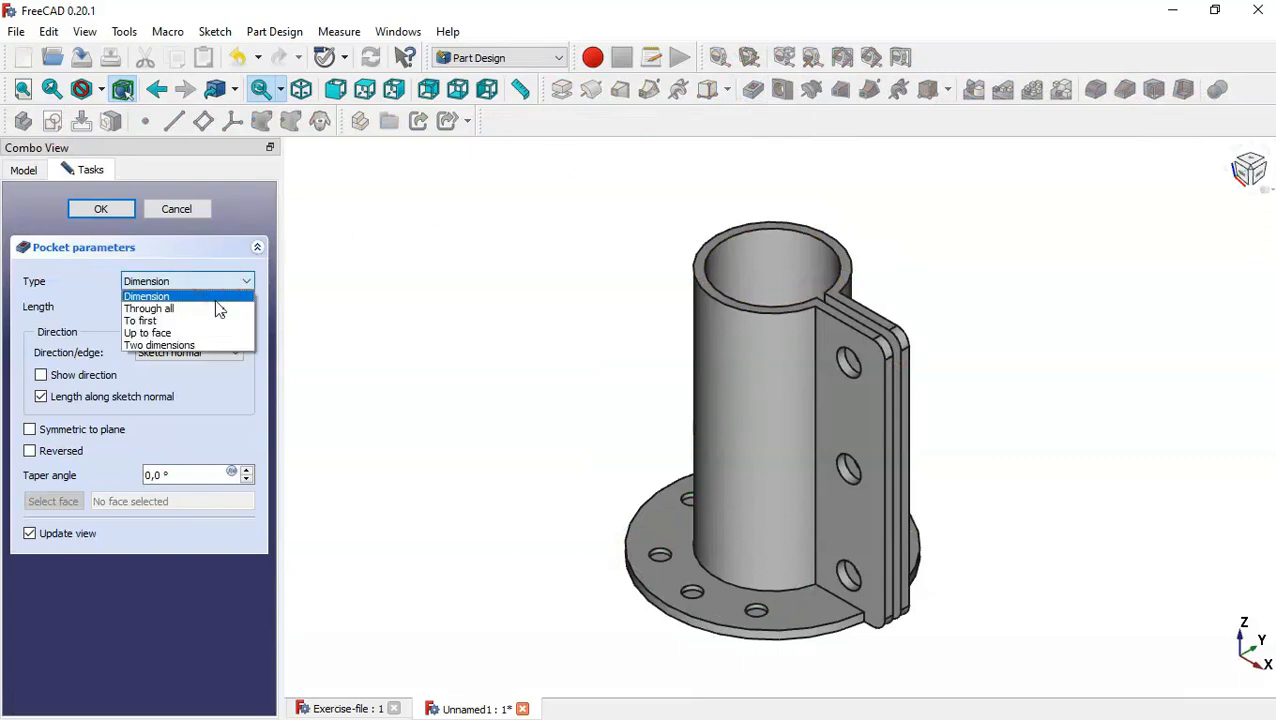
left_click(218, 309)
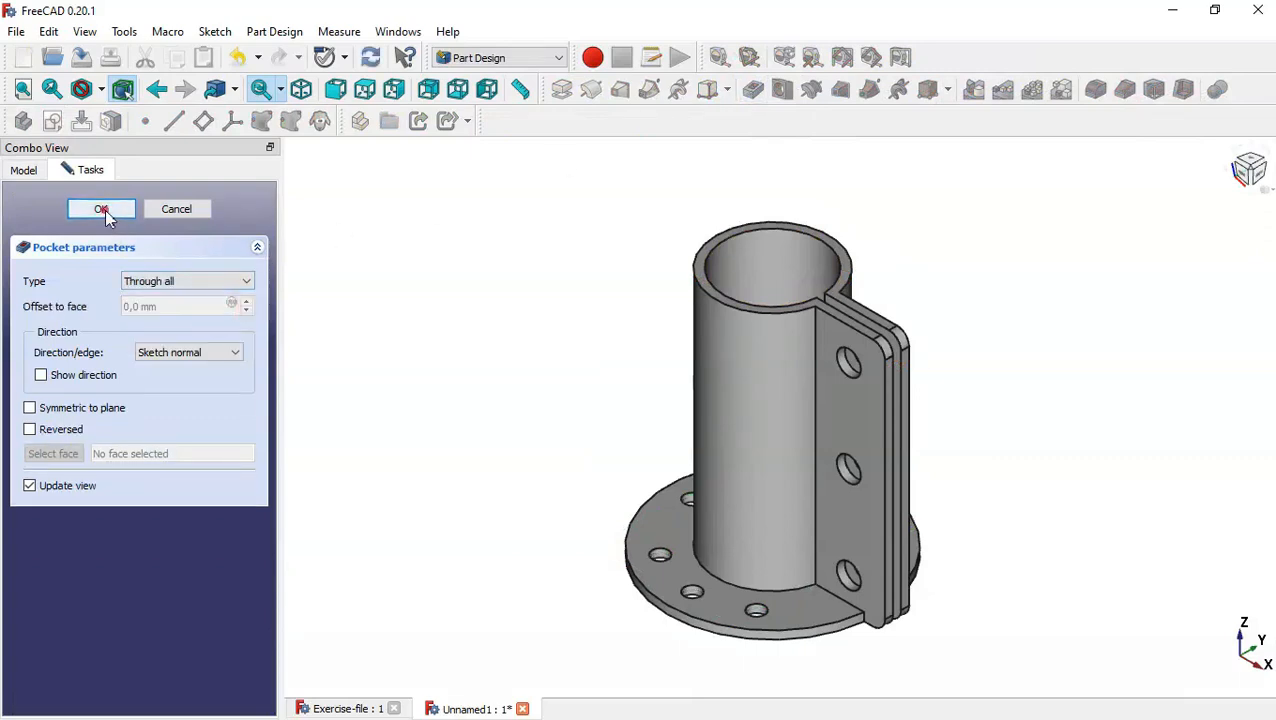
left_click(105, 209)
Examine the finished model from another angle, compare it with the dimensioned part in Exercise-file, and return to Unnamed1.
mouse_move(983, 281)
middle_mouse_down()
mouse_move(968, 270)
mouse_move(1037, 410)
mouse_move(975, 268)
mouse_move(684, 399)
mouse_move(1042, 470)
mouse_move(971, 293)
mouse_move(897, 340)
mouse_move(940, 339)
mouse_move(983, 296)
middle_mouse_up()
middle_click_drag(993, 533, 1054, 496)
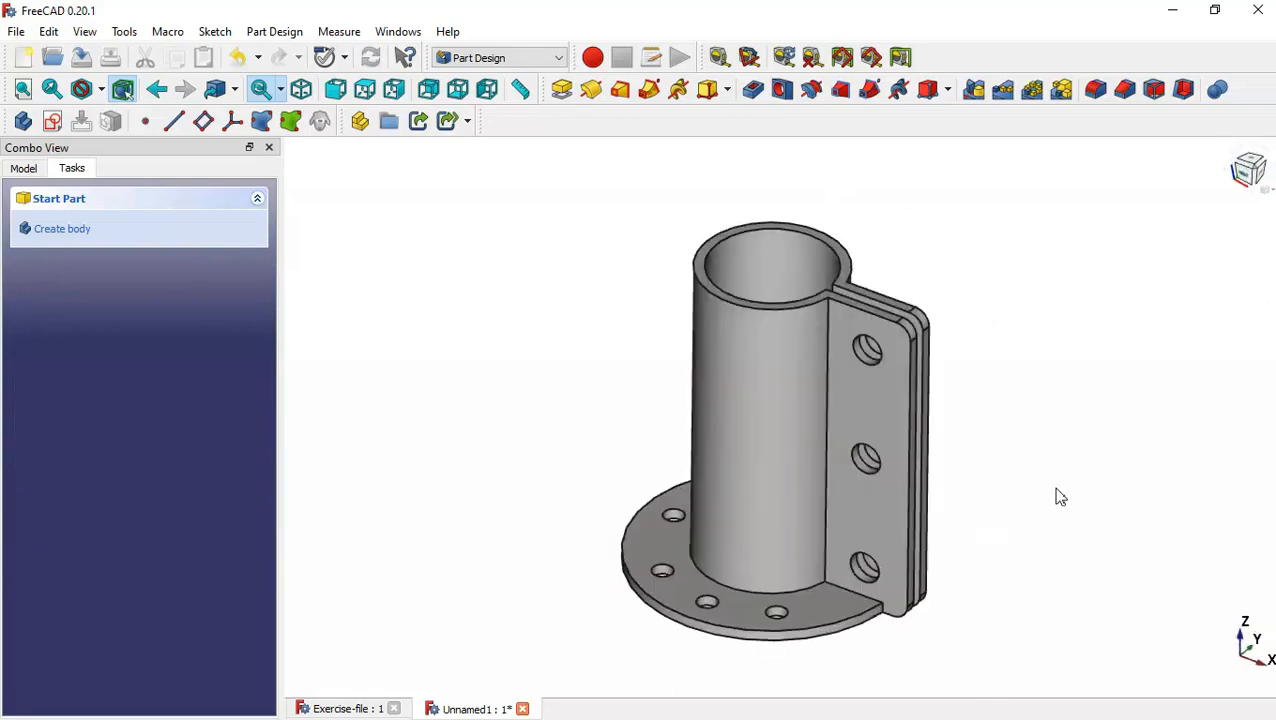
key("Home")
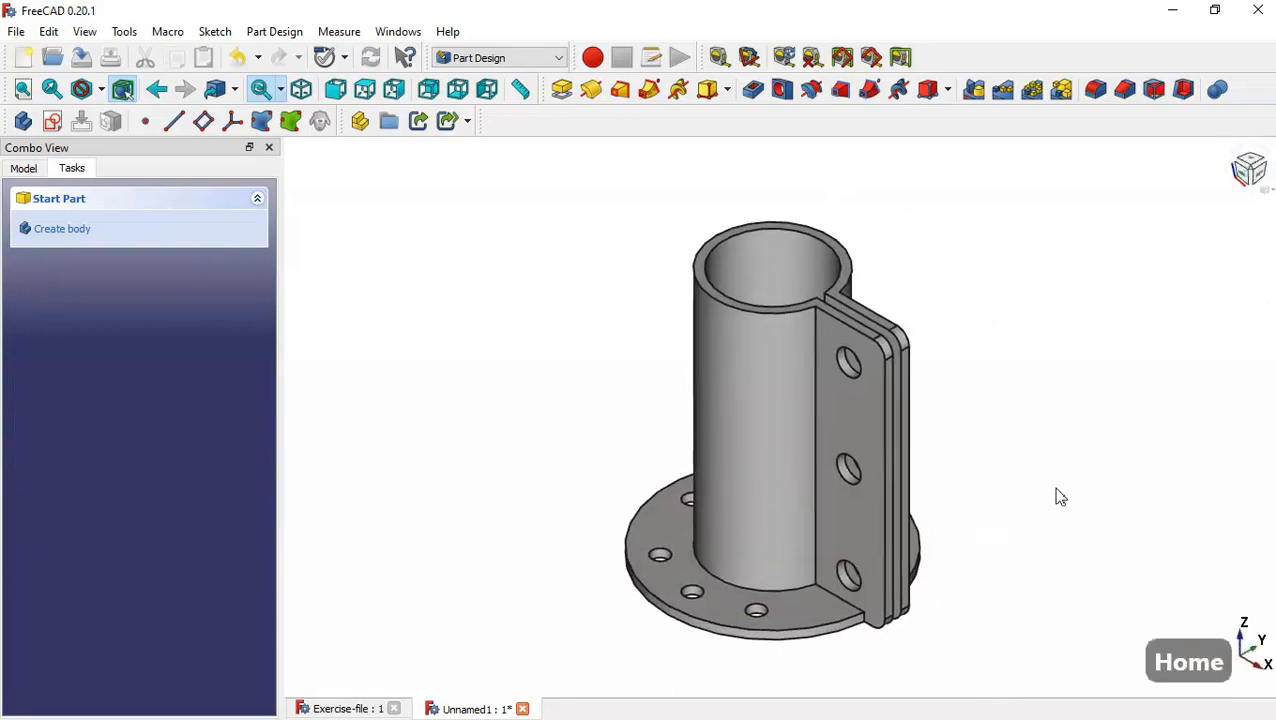
left_click(341, 709)
key("Home")
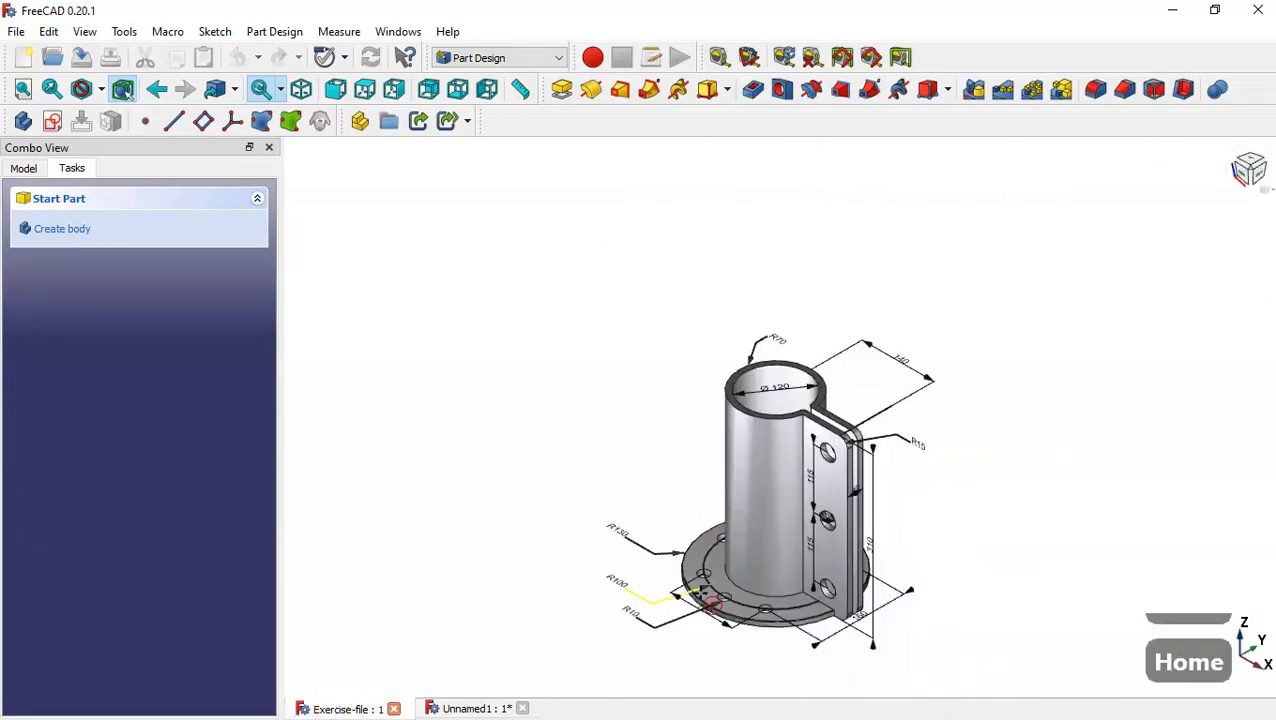
scroll(852, 382, "up", 5)
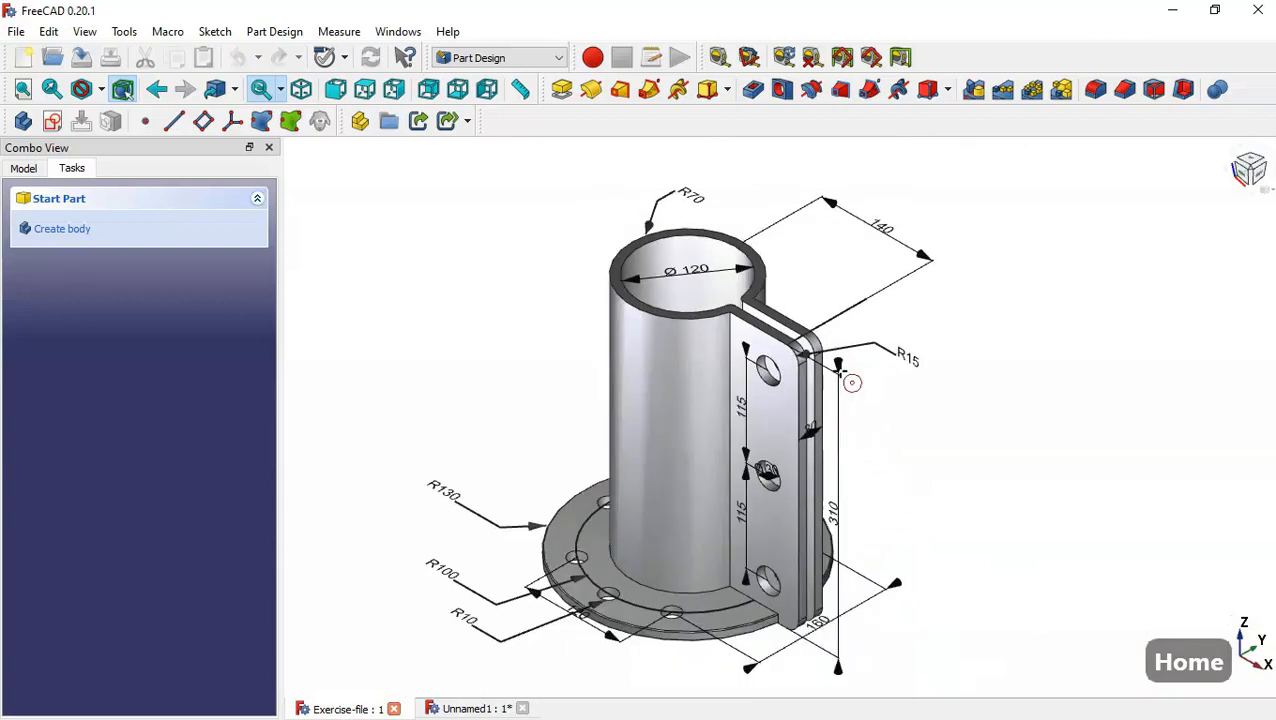
left_click(463, 708)
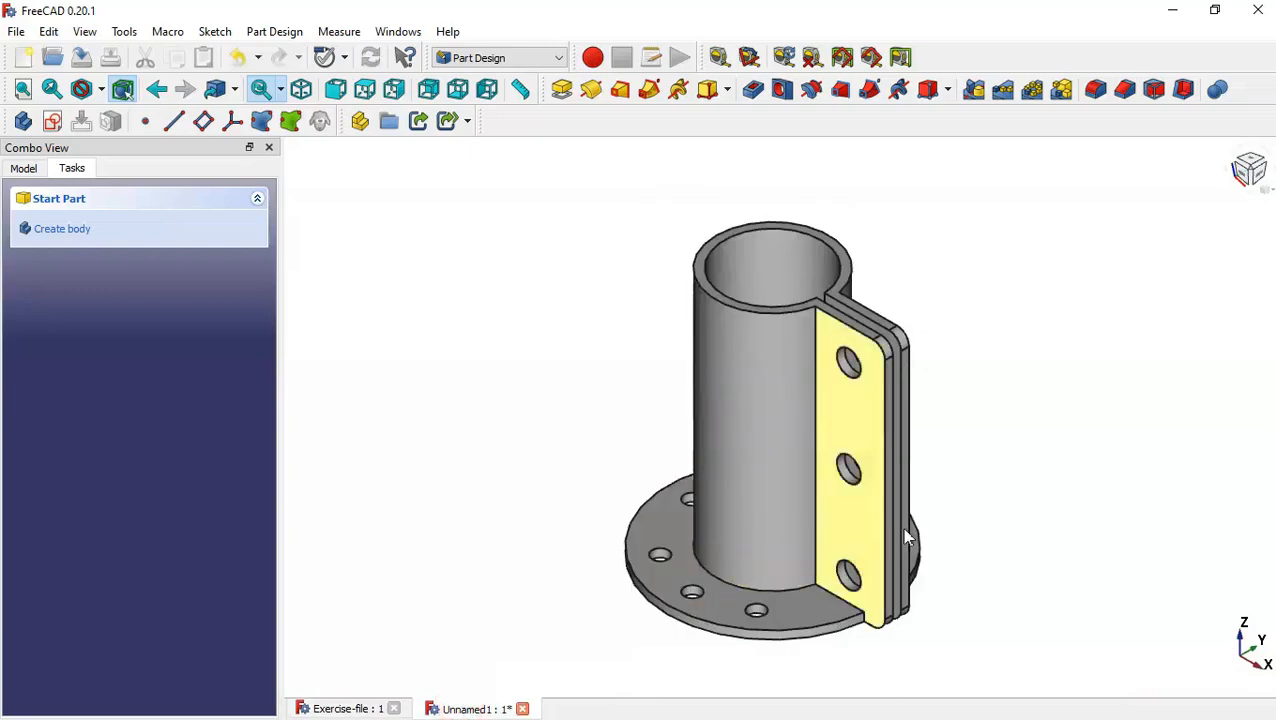